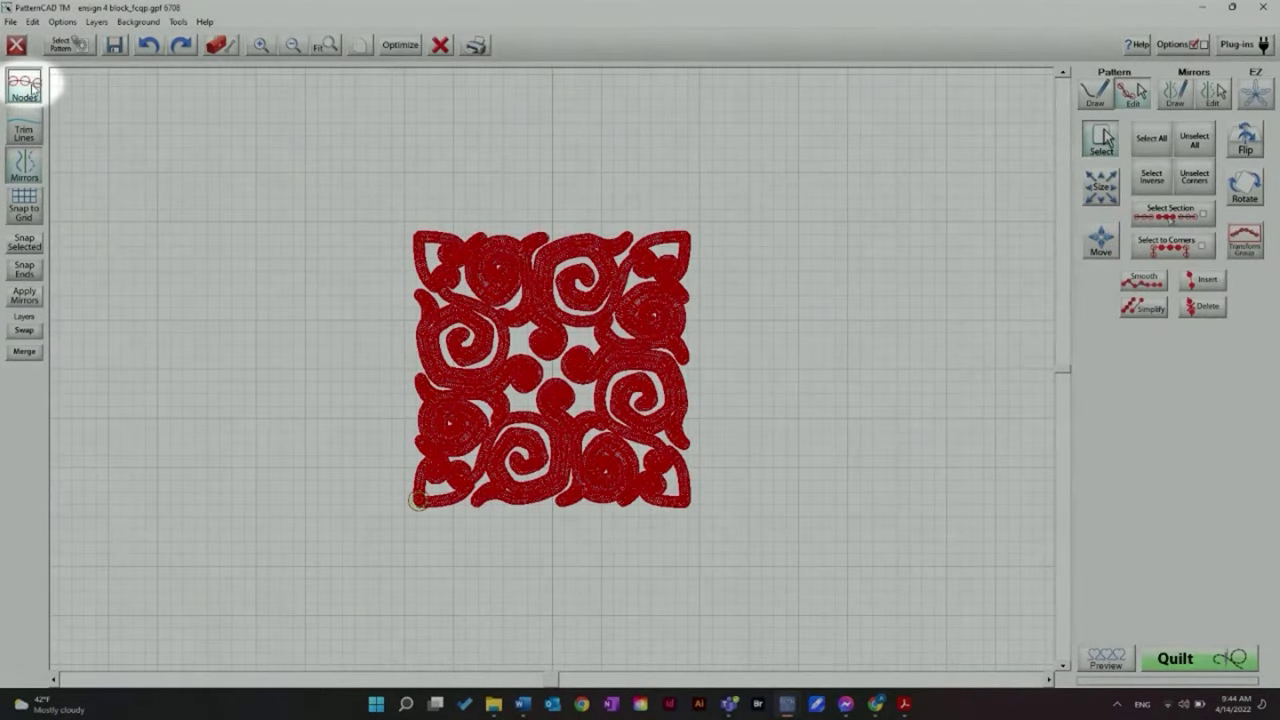
Toggle the pattern's node display off and on twice, and look at the pattern drawing tools before returning to pattern editing
click(30, 86)
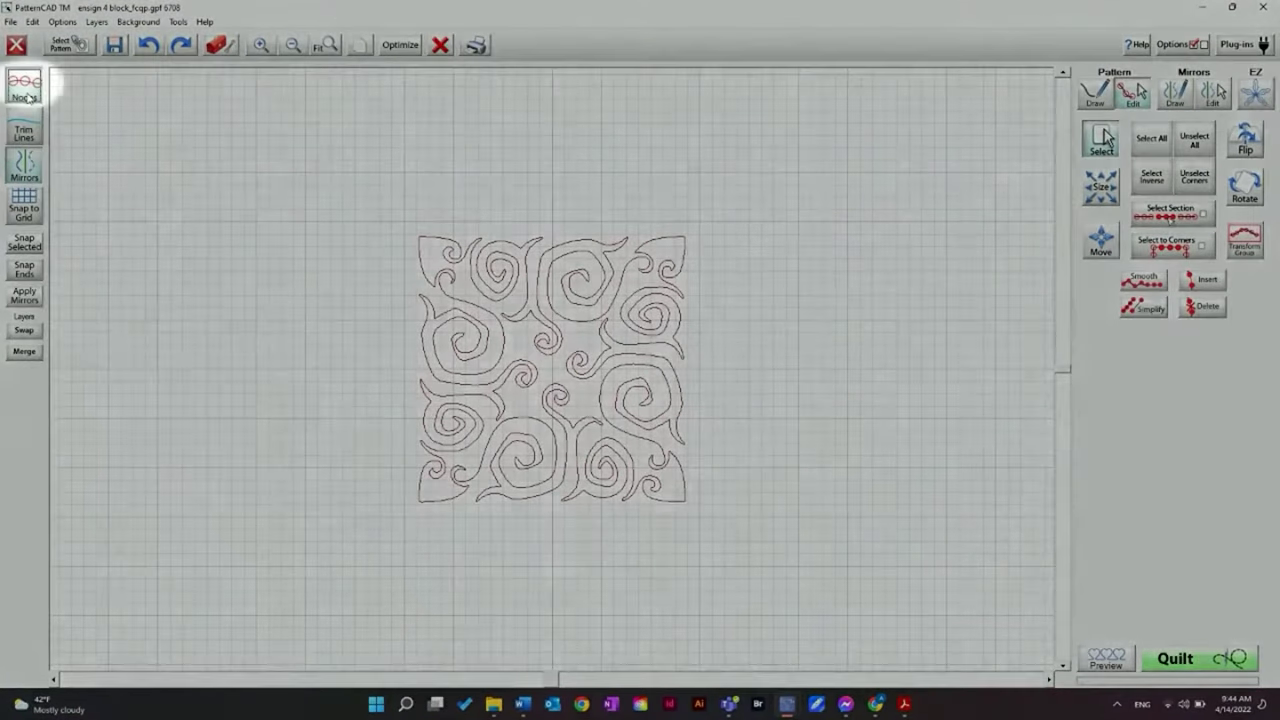
click(29, 96)
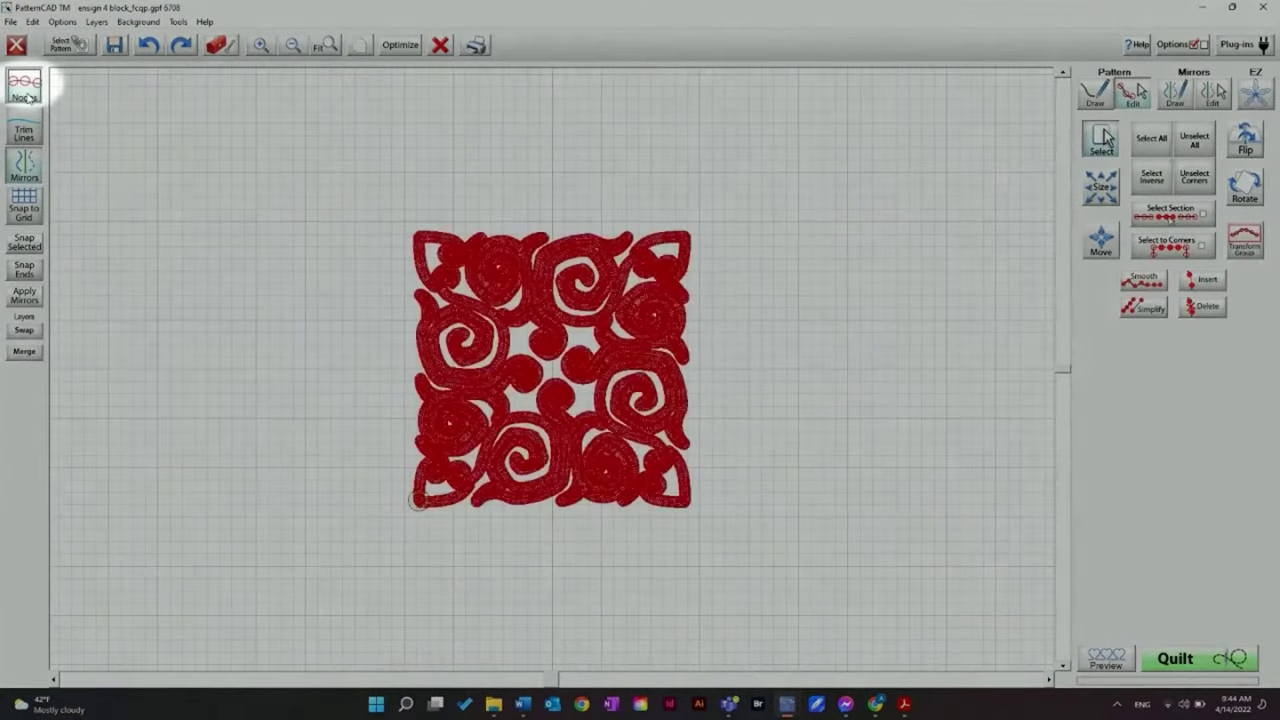
click(29, 96)
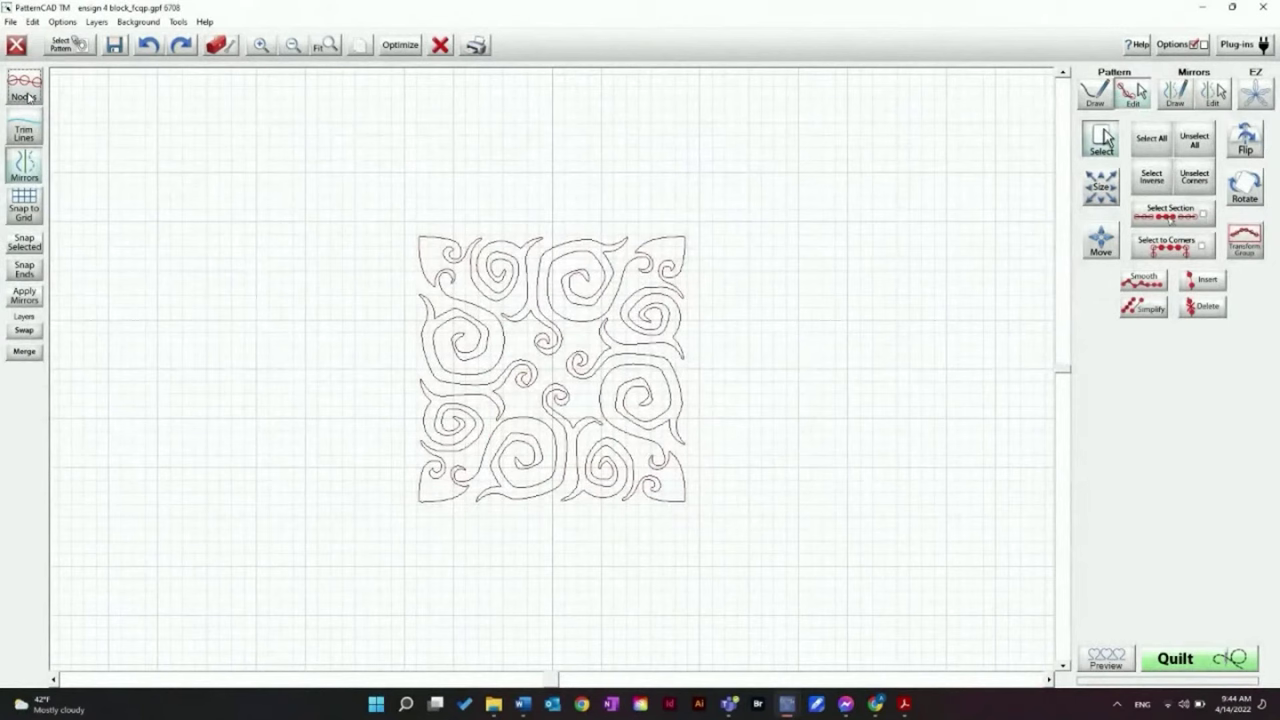
click(29, 96)
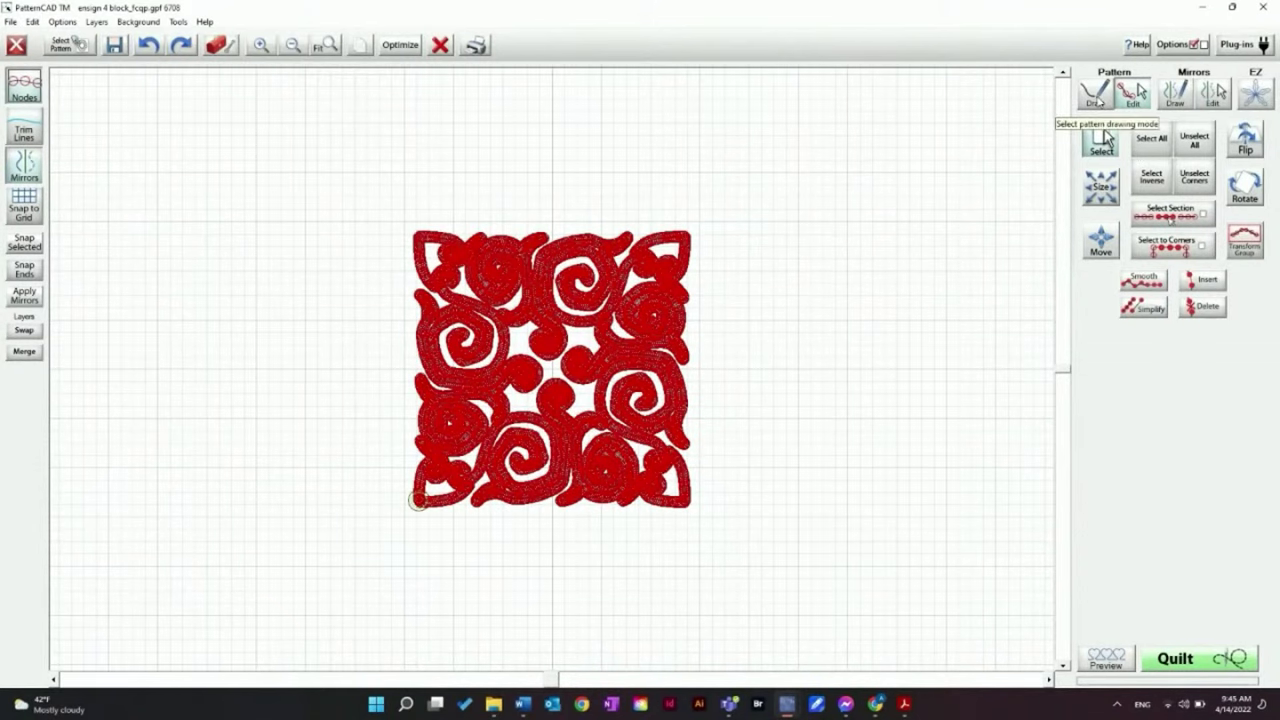
click(1095, 92)
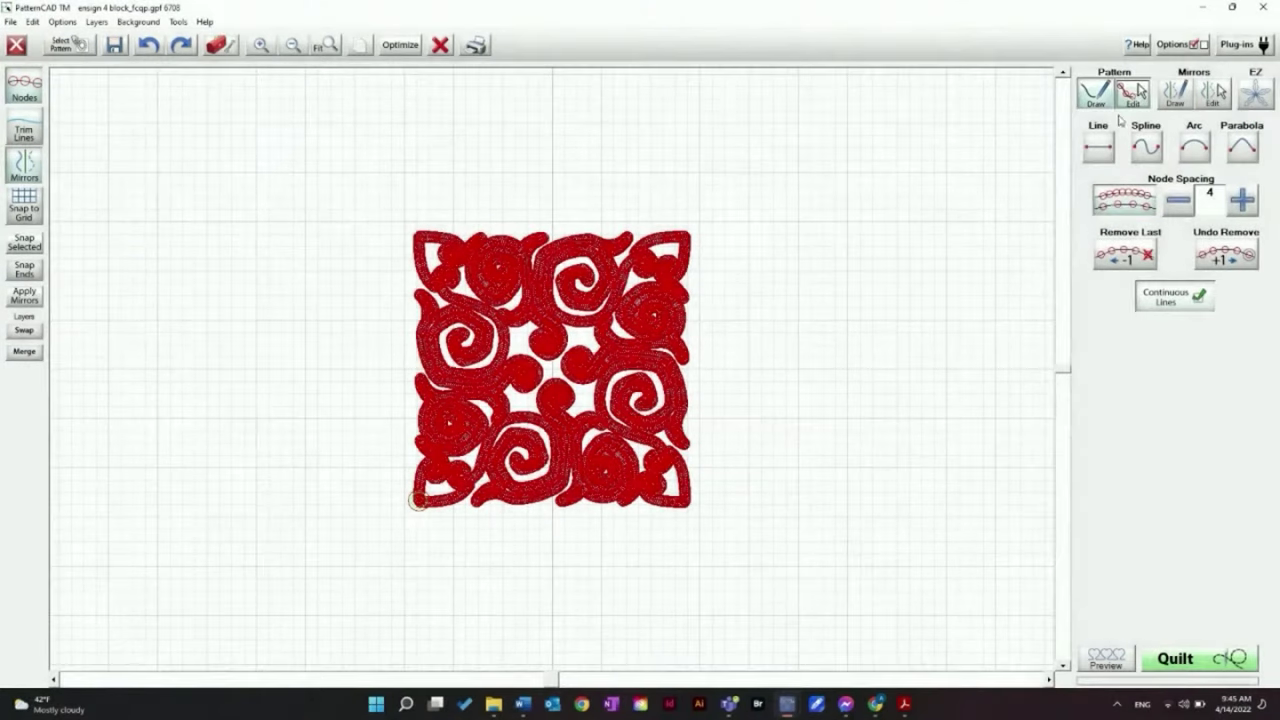
click(1135, 92)
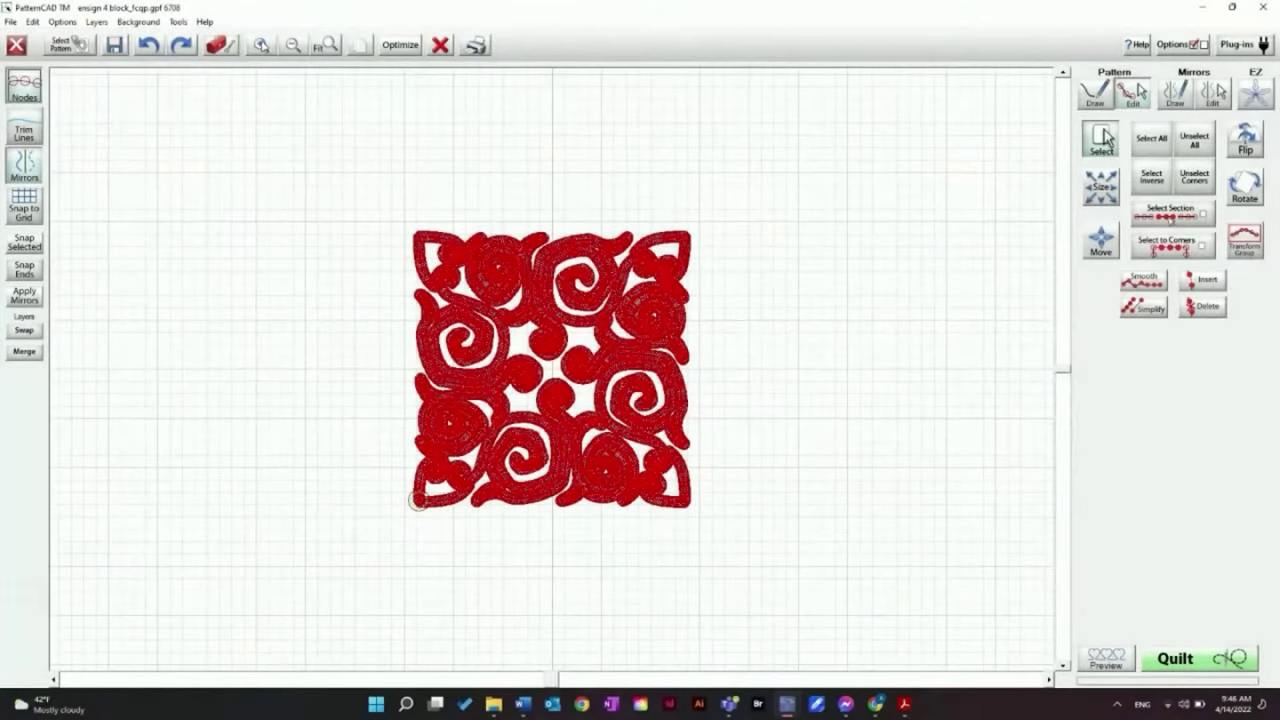
Pull two neighbouring nodes off the outer curve of the small spiral left of the block's centre, into the open space beside it
click(262, 46)
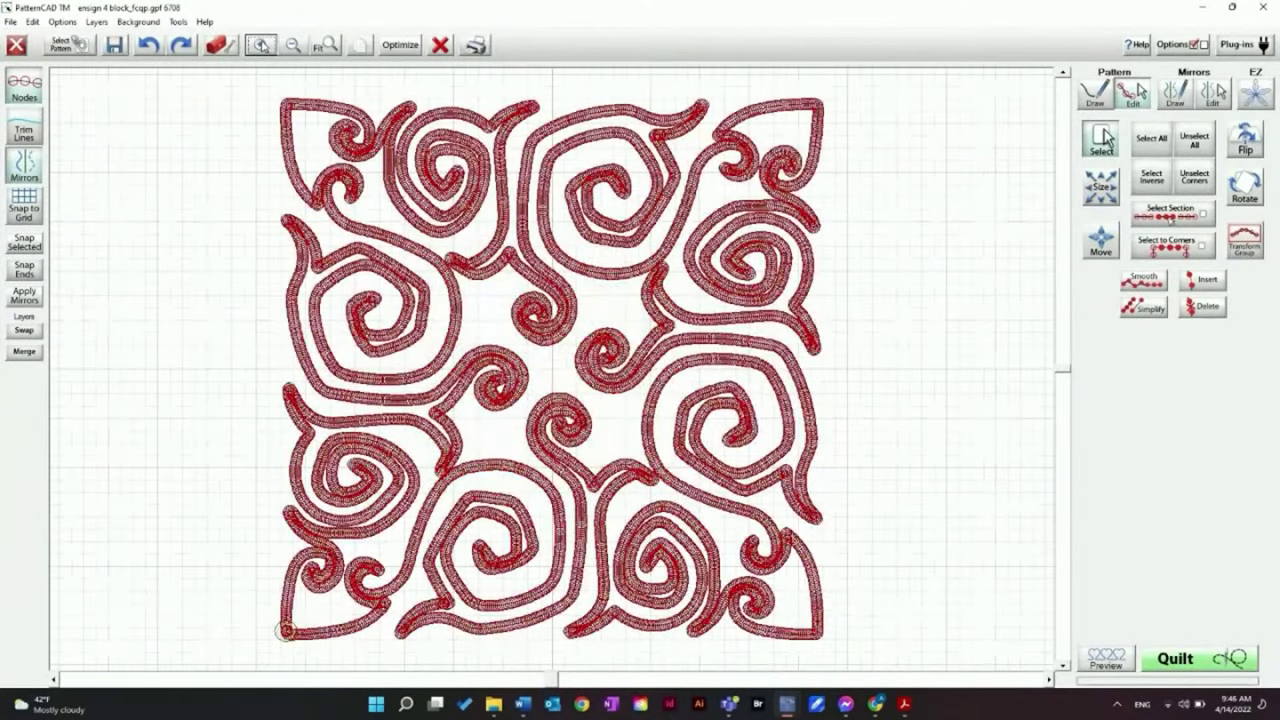
click(566, 267)
click(181, 326)
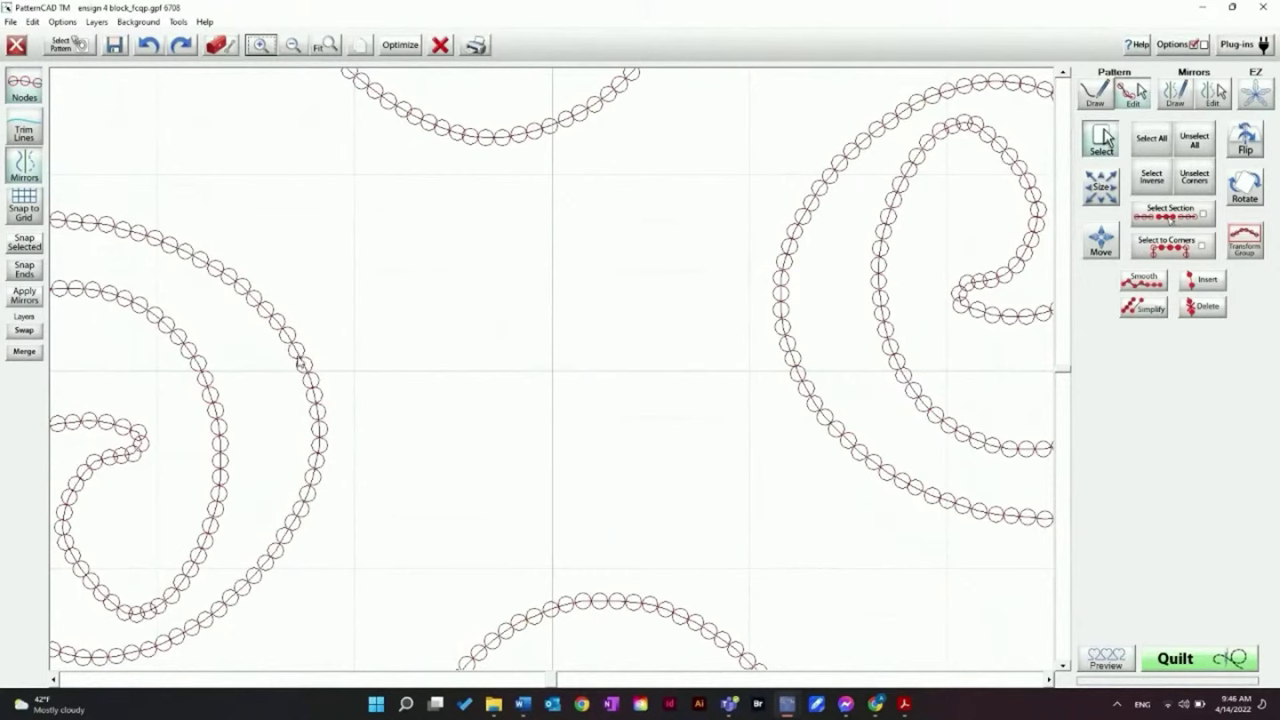
drag(300, 356, 429, 298)
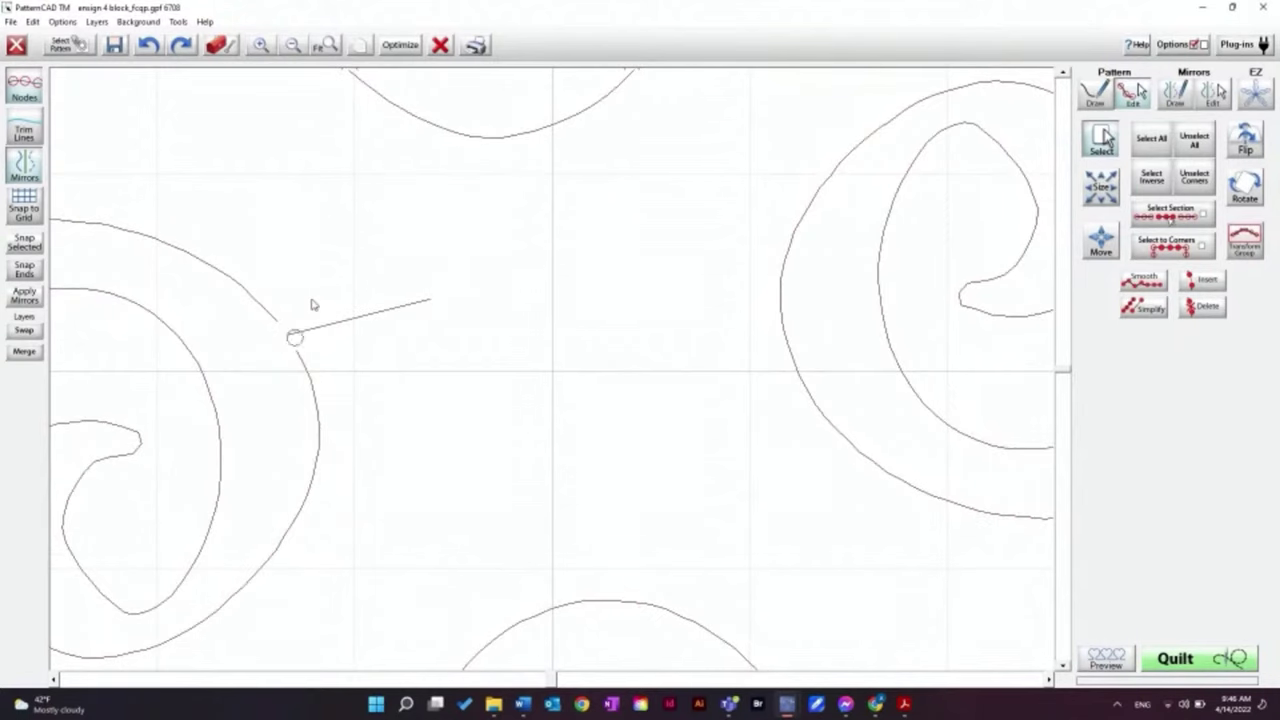
drag(336, 310, 360, 271)
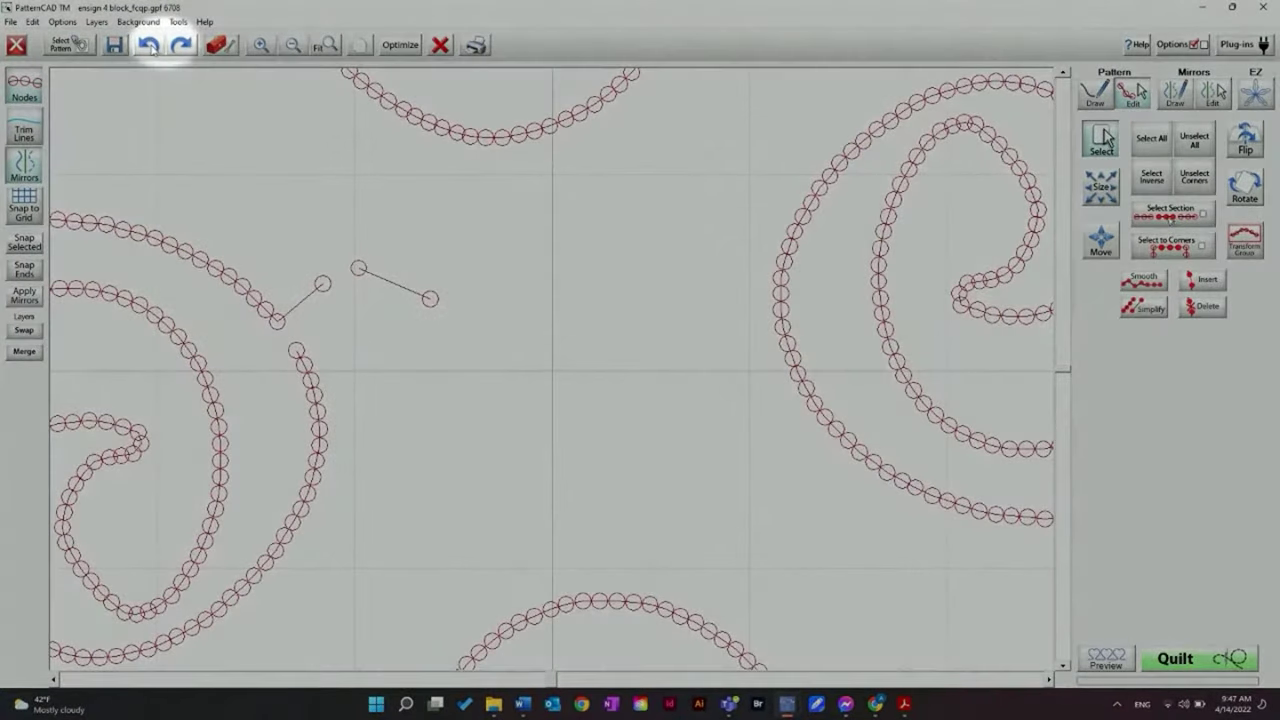
Undo both node moves on the small spiral's outer curve
click(149, 46)
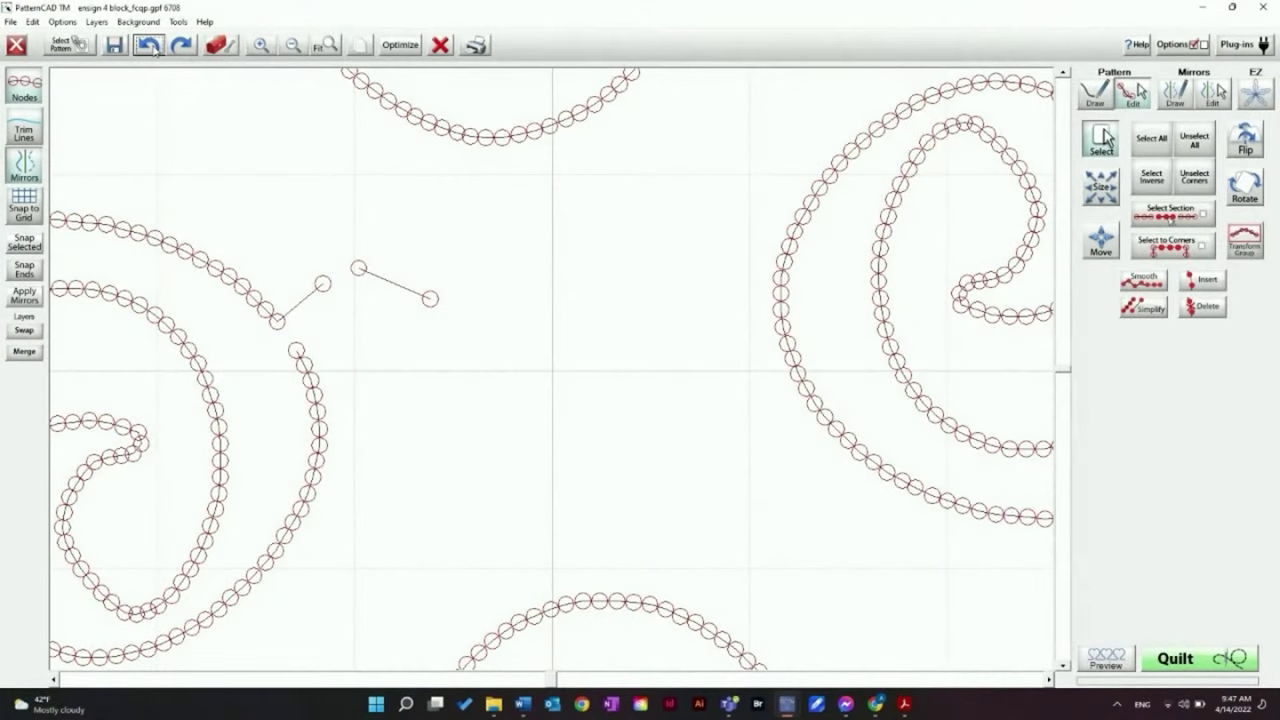
click(149, 46)
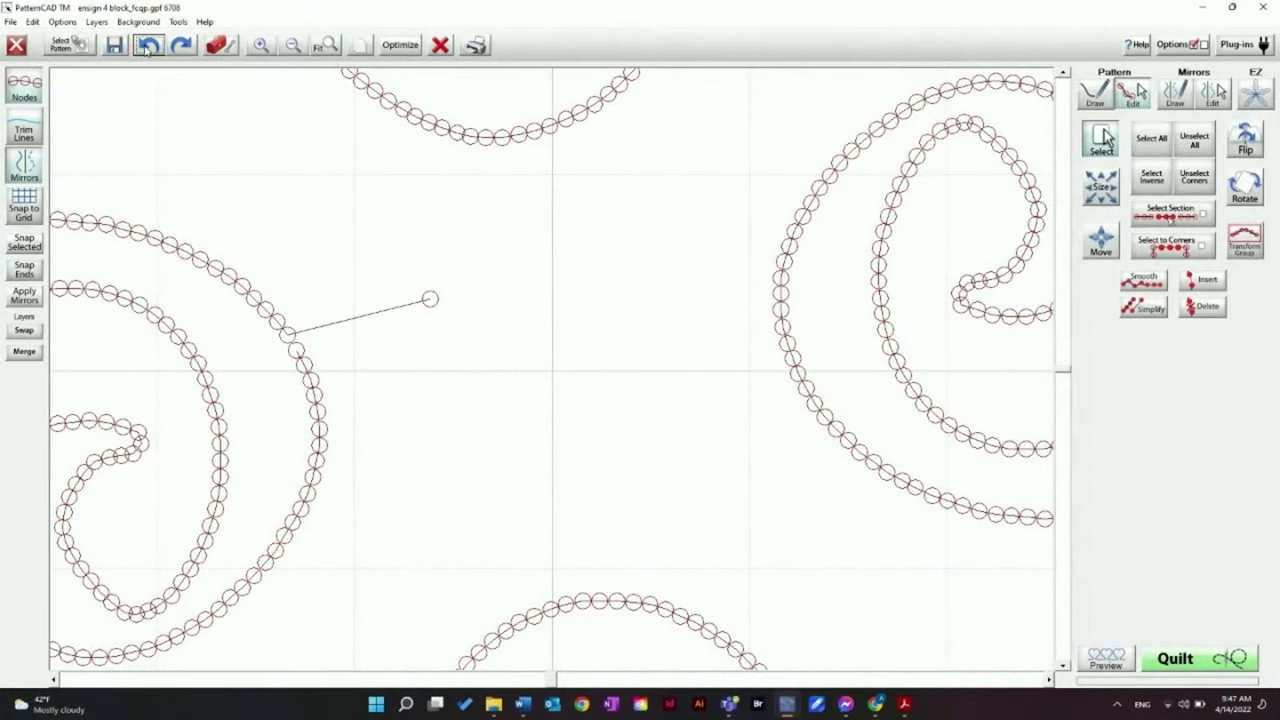
click(149, 46)
Box-select the upper-right nodes of the spiral left of centre, try moving them as a group, and undo the move
drag(97, 133, 400, 492)
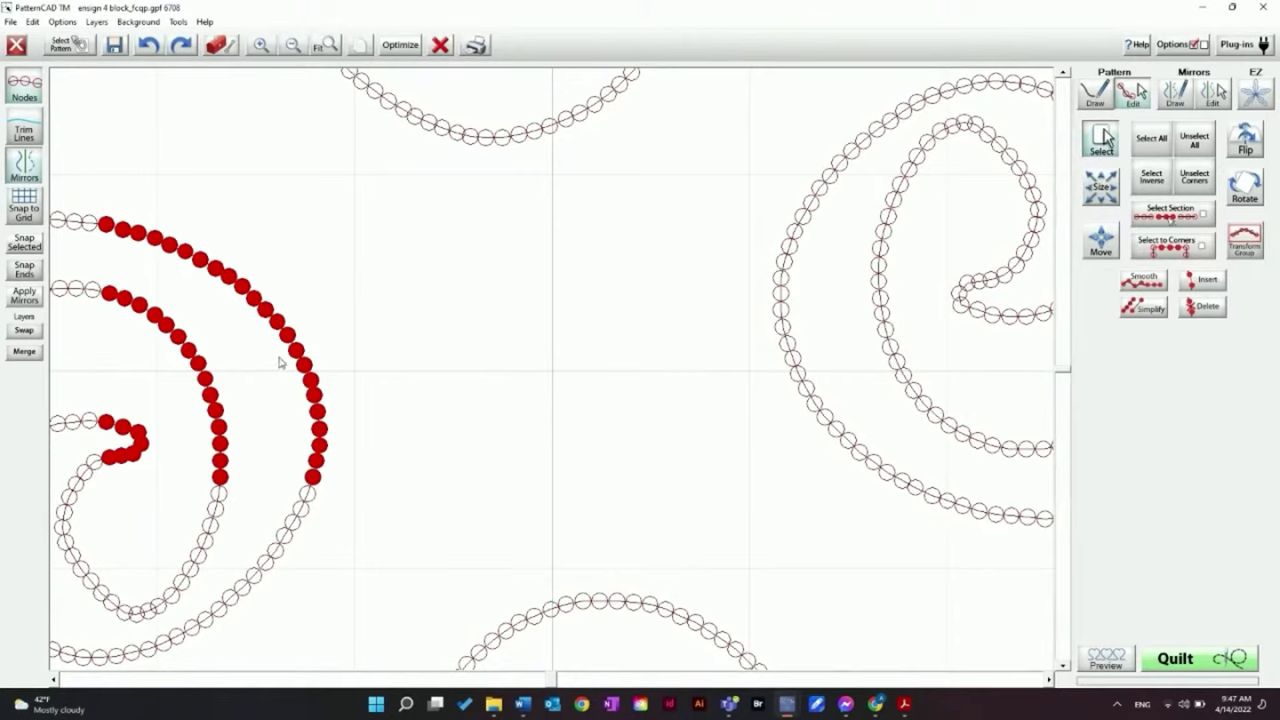
drag(212, 402, 271, 347)
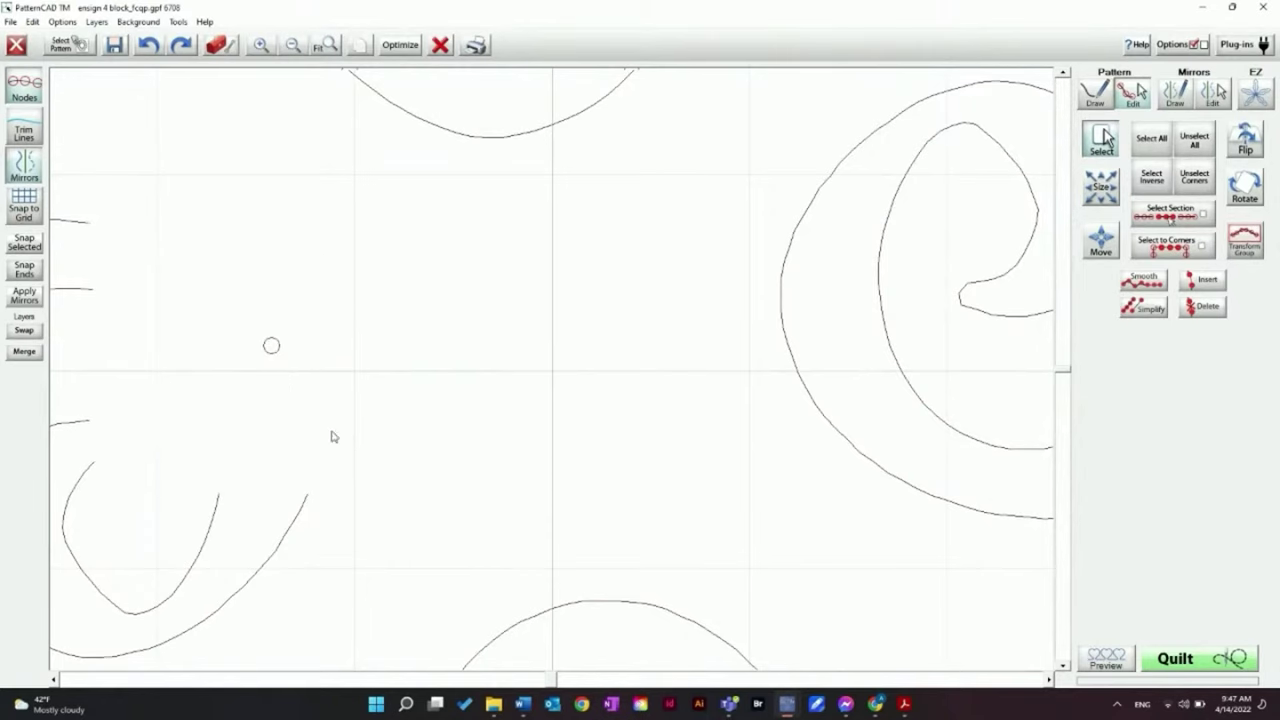
click(147, 47)
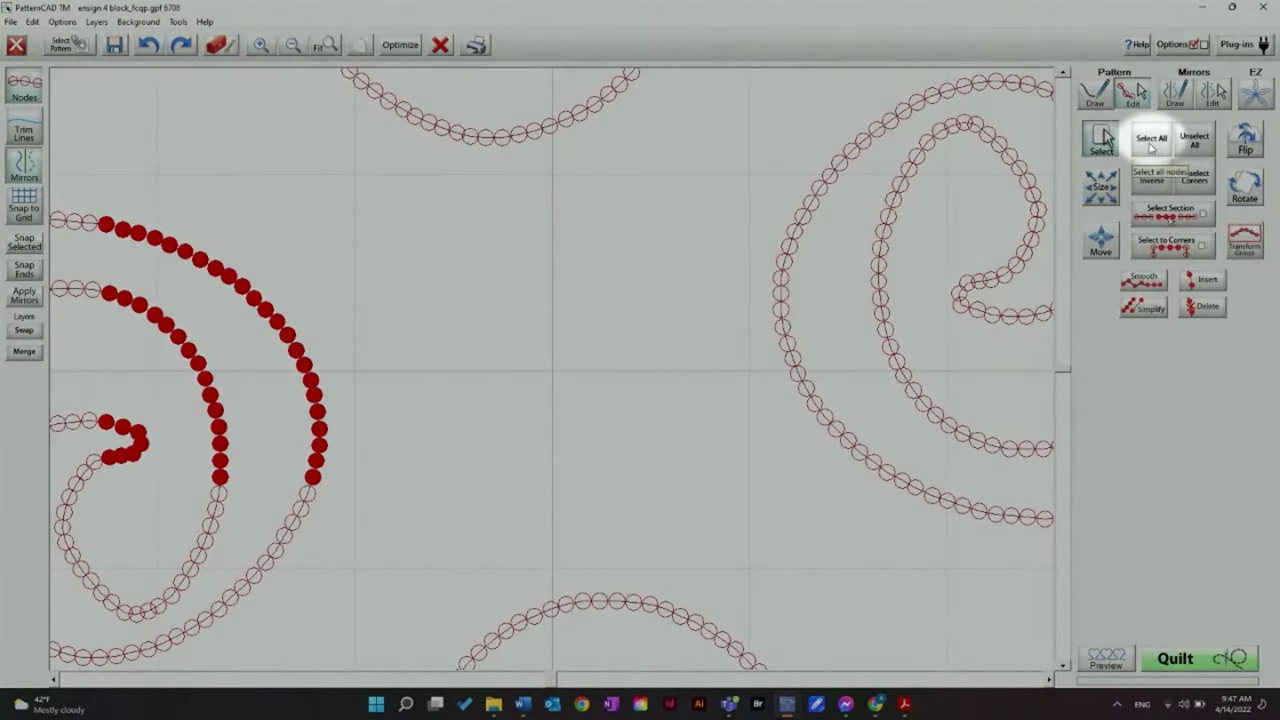
Select all nodes, try moving the whole pattern to the right and back toward the centre, and undo the moves
click(1151, 140)
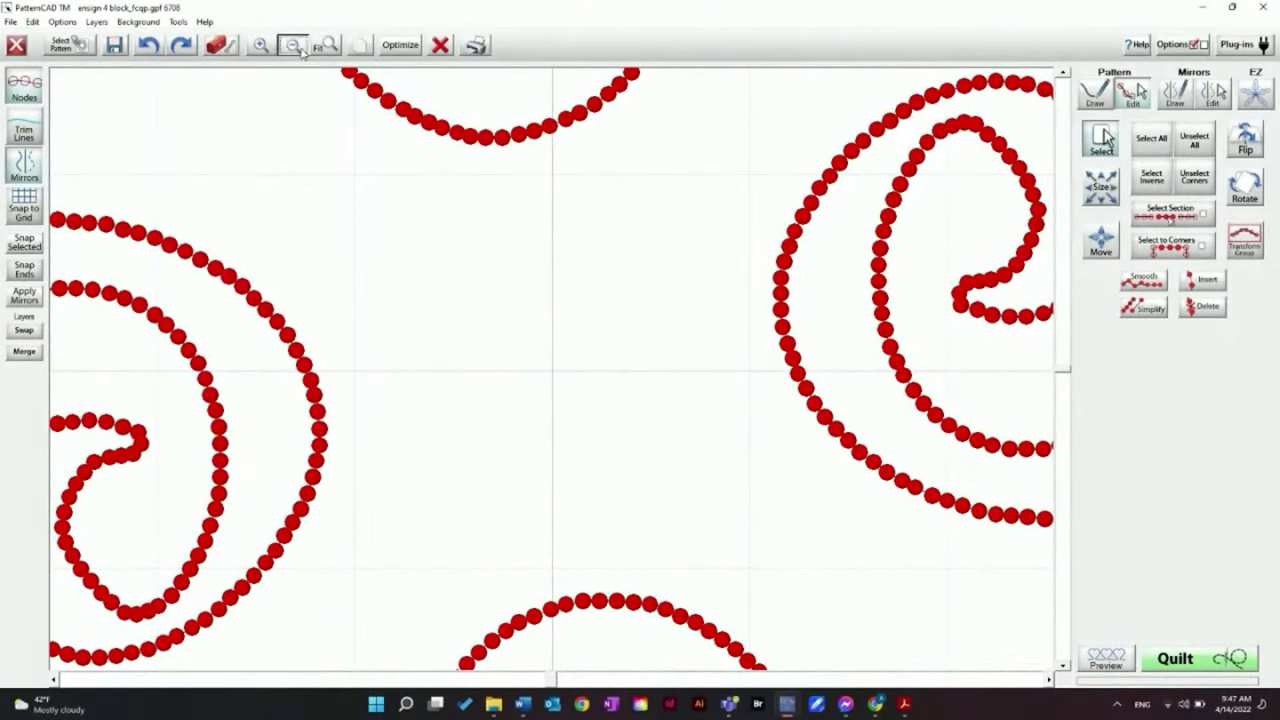
click(293, 46)
click(306, 51)
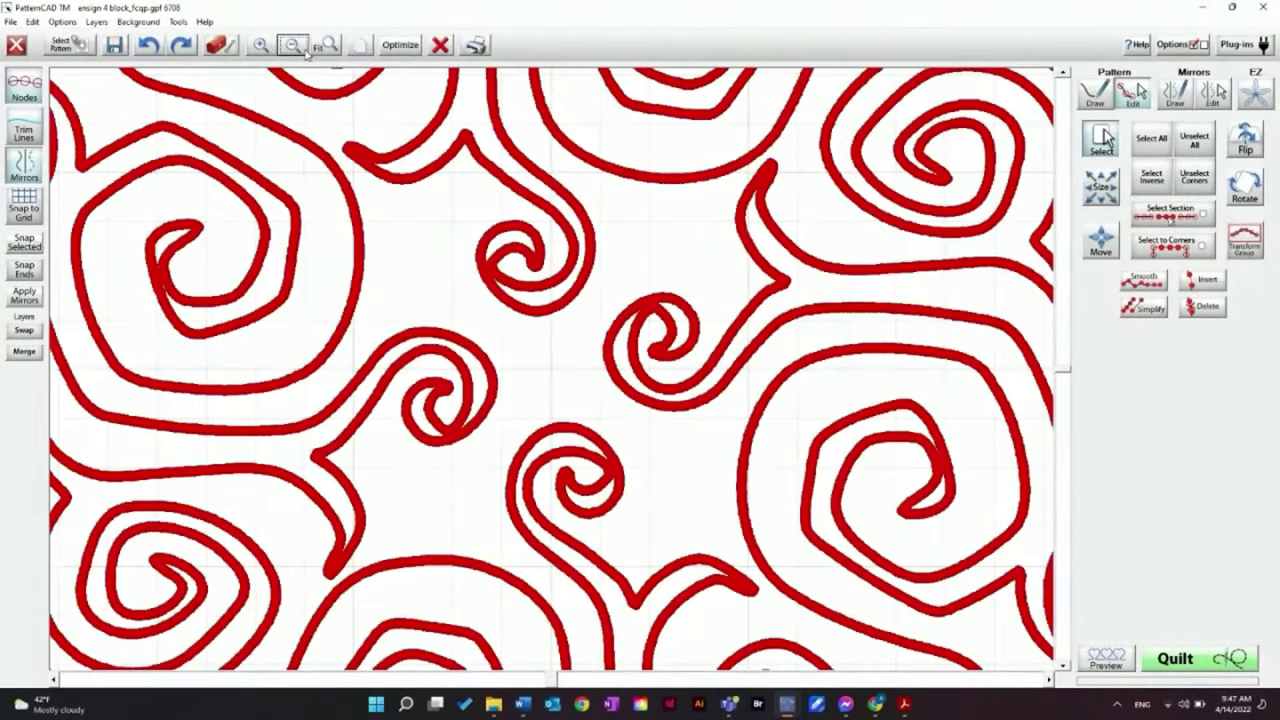
click(306, 51)
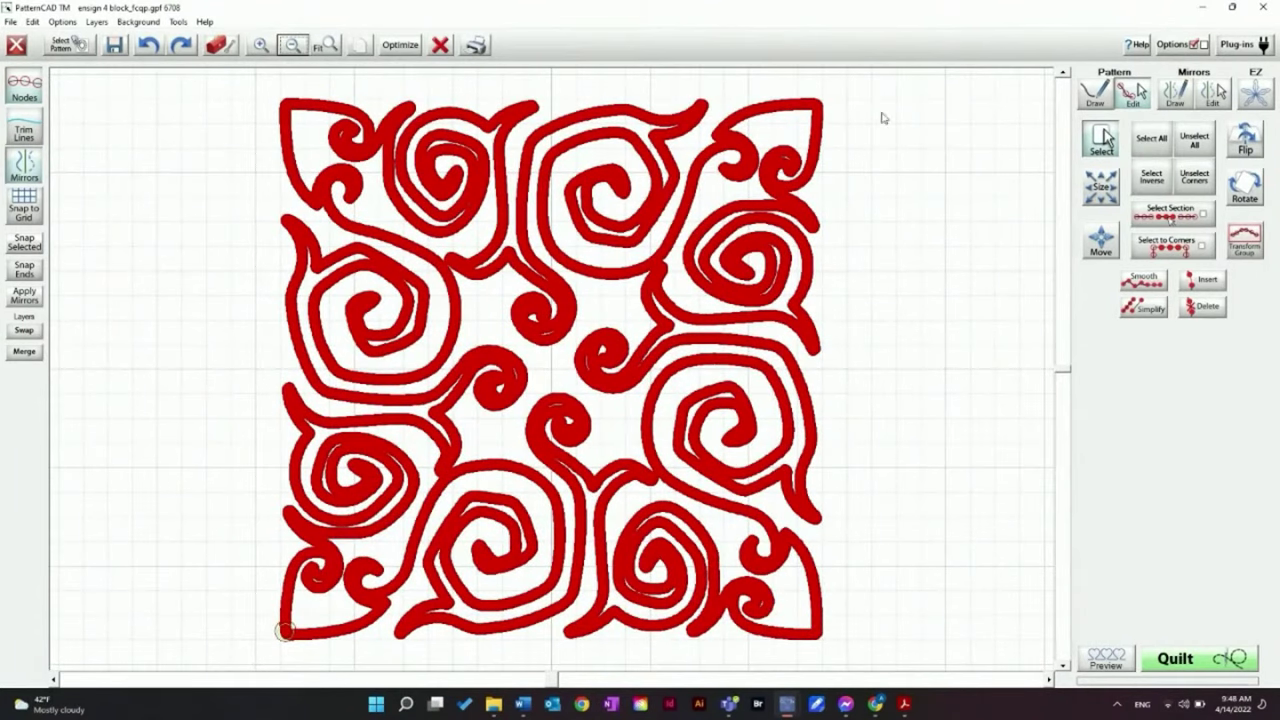
drag(590, 378, 849, 374)
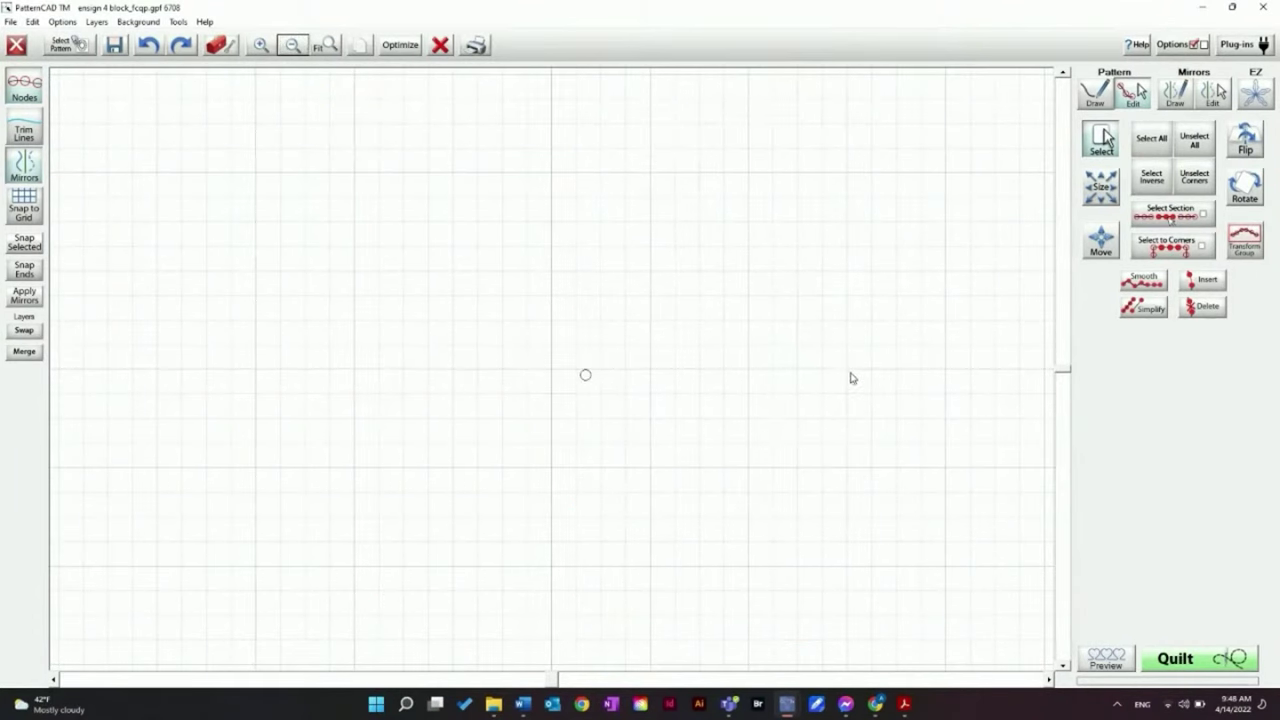
mouse_move(762, 308)
mouse_down()
mouse_move(737, 283)
mouse_move(596, 388)
mouse_move(552, 380)
mouse_up()
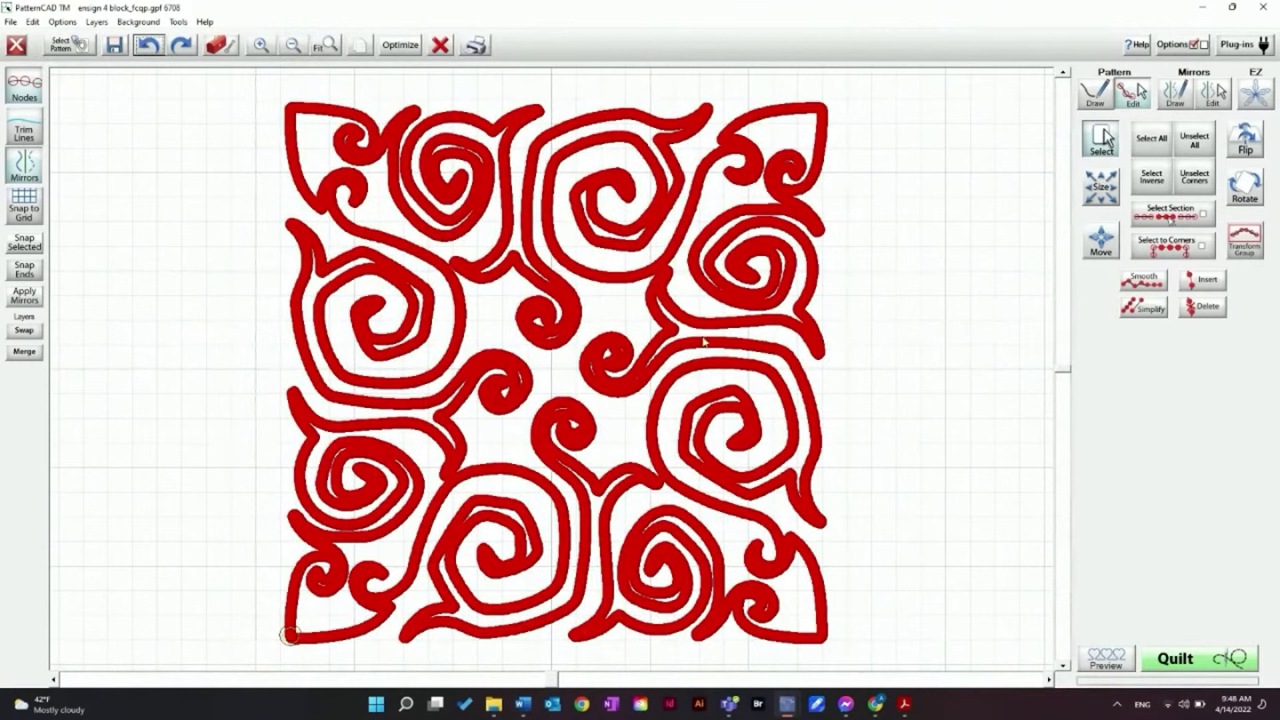
click(147, 44)
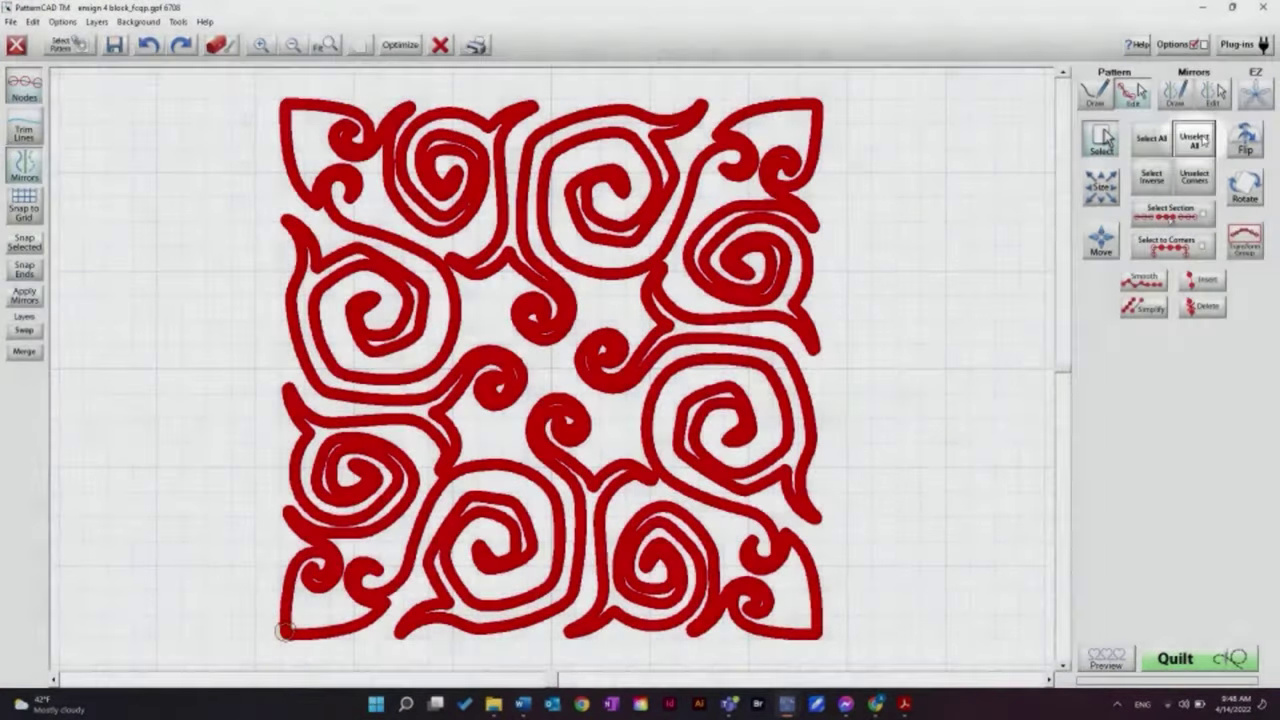
Select only the nodes of the small spiral right of centre, invert that selection, and clear it
click(1203, 140)
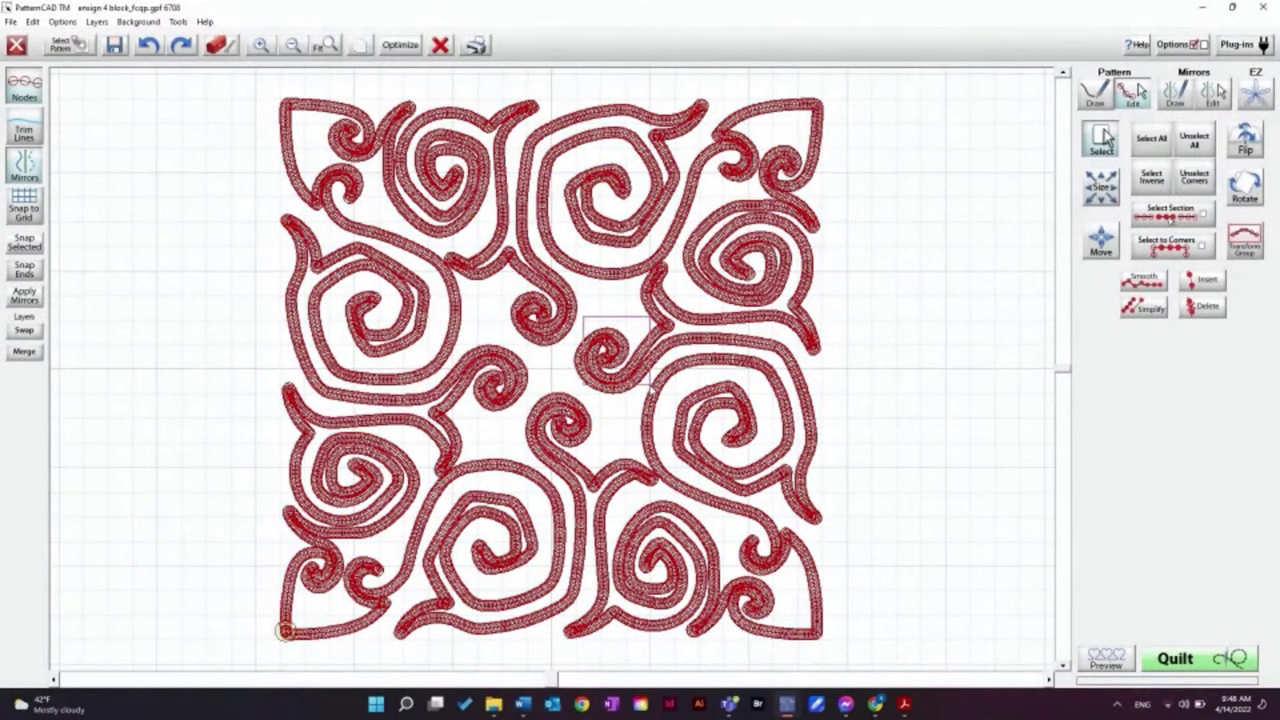
click(640, 345)
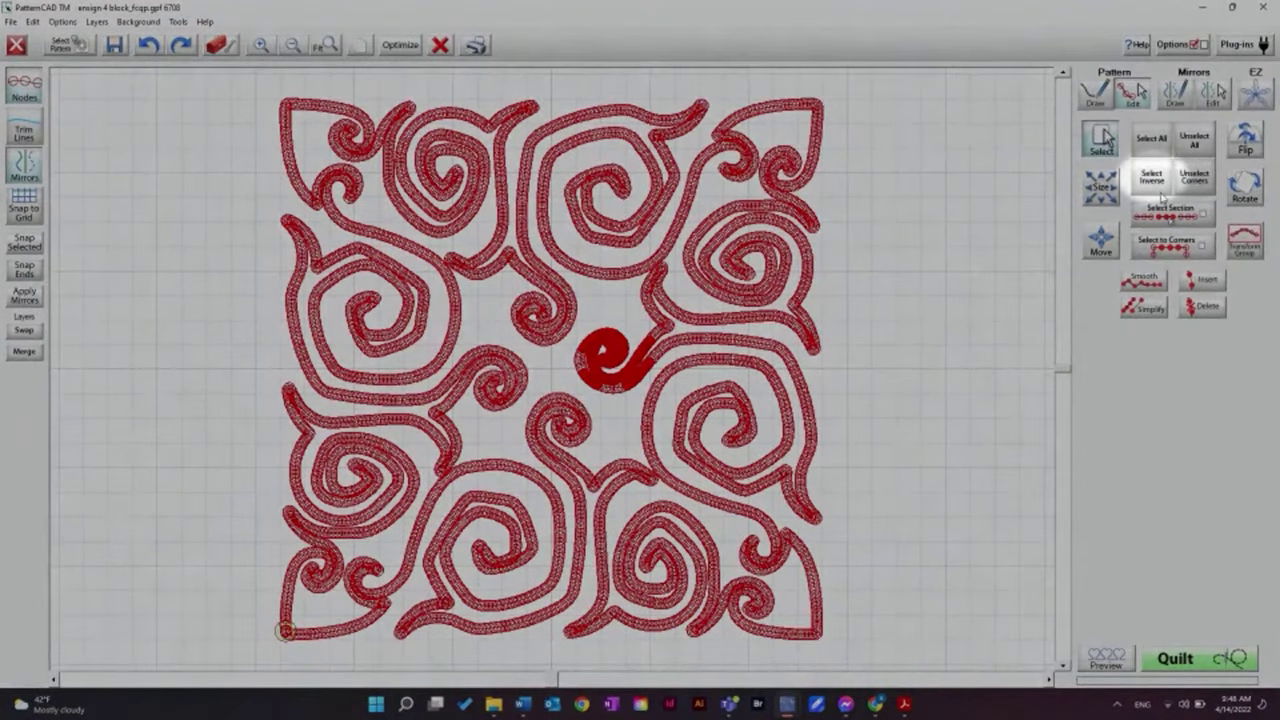
click(1156, 182)
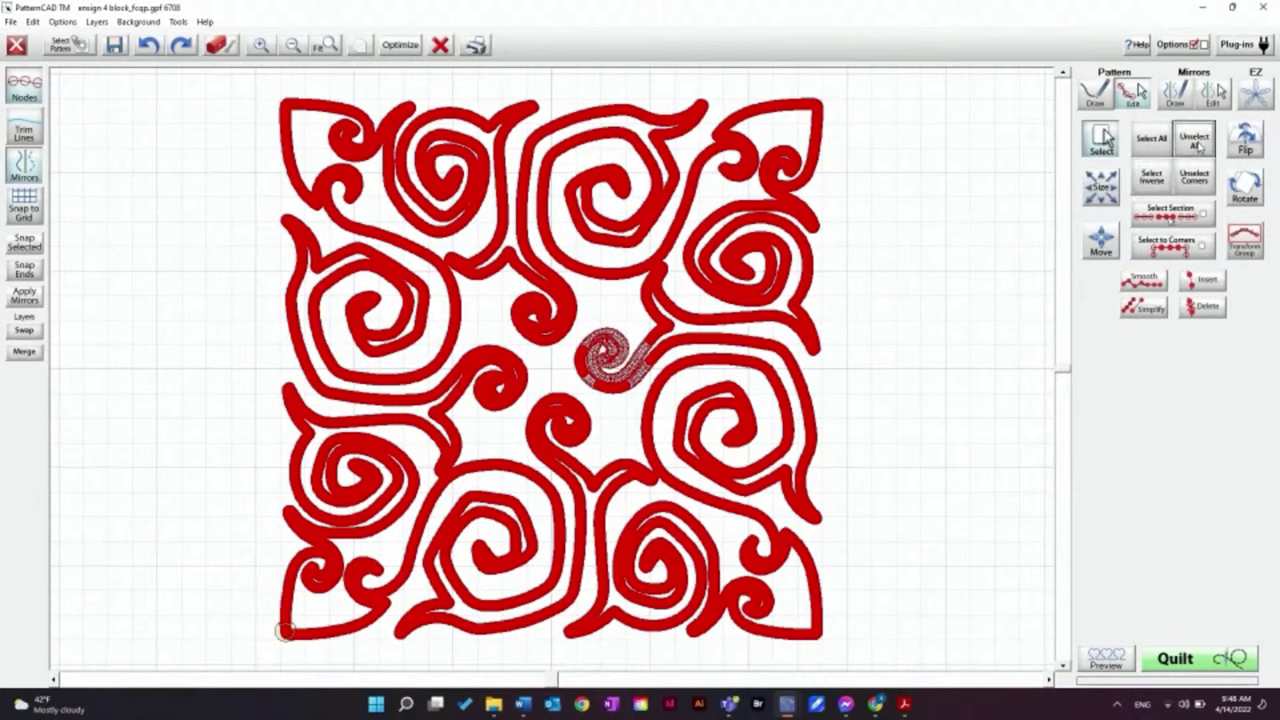
click(1195, 146)
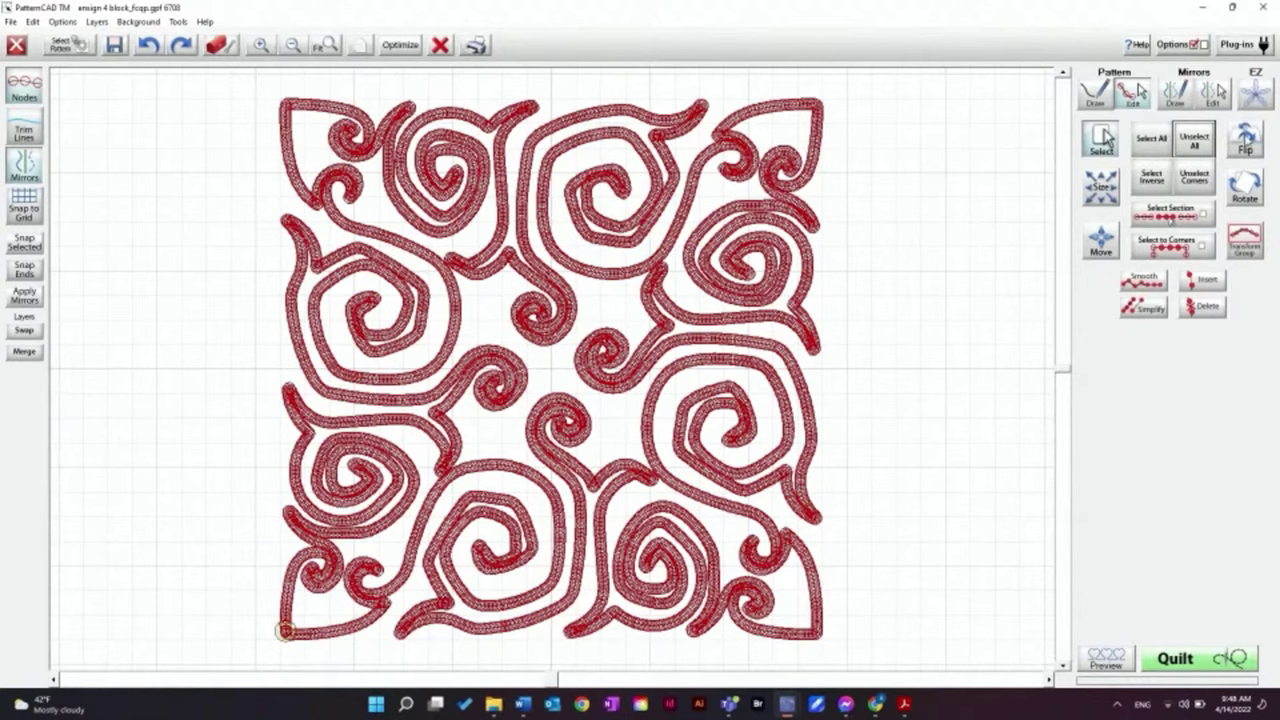
Select all nodes and flip the whole pattern horizontally and back, and vertically and back
click(1151, 144)
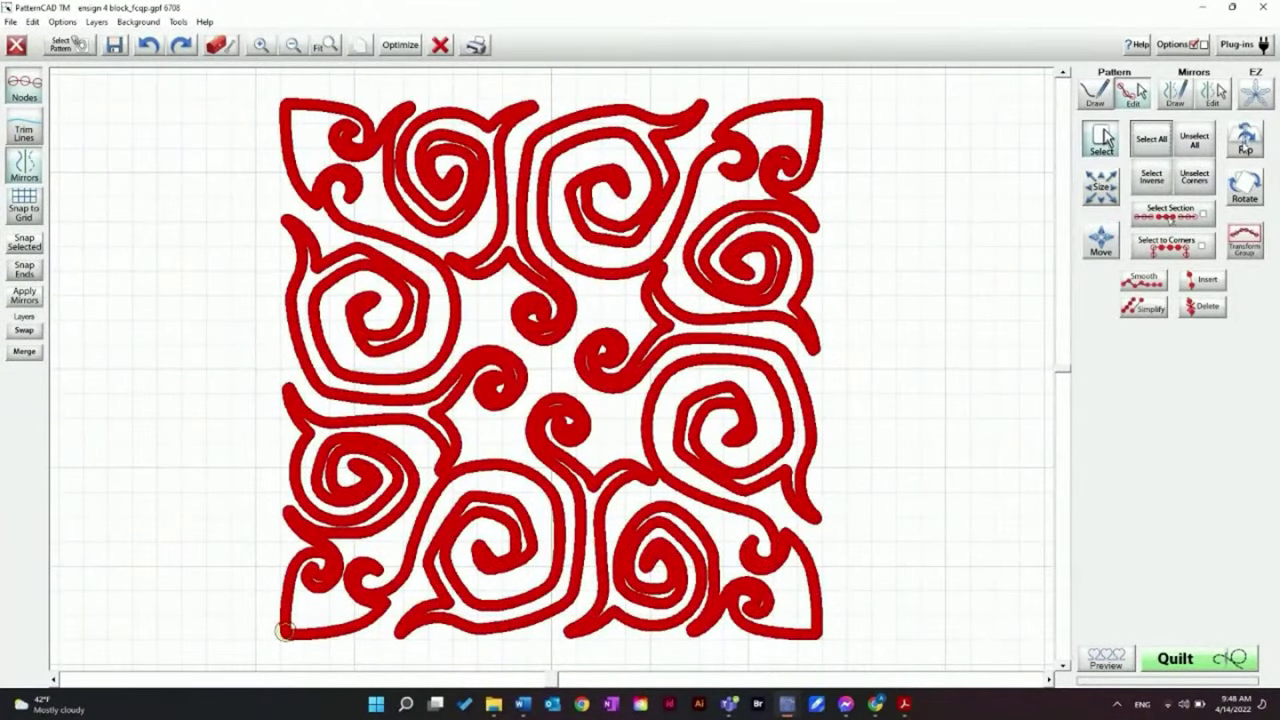
click(1241, 146)
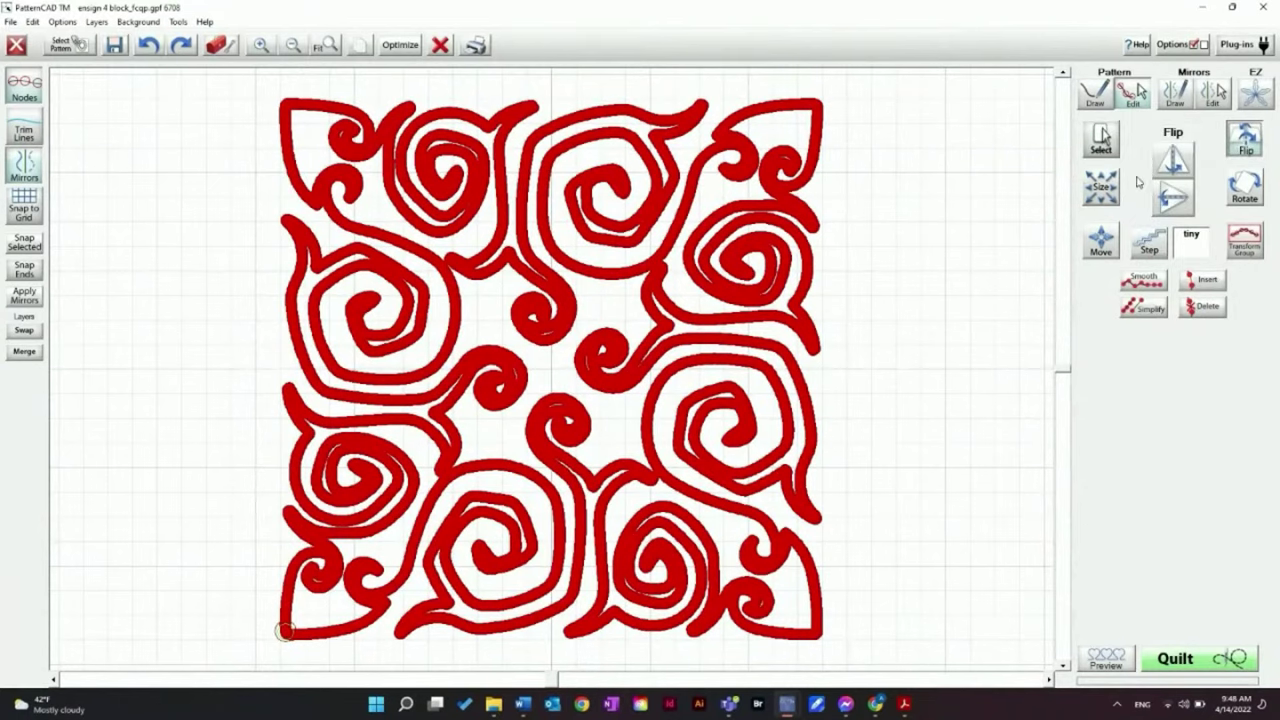
click(1176, 166)
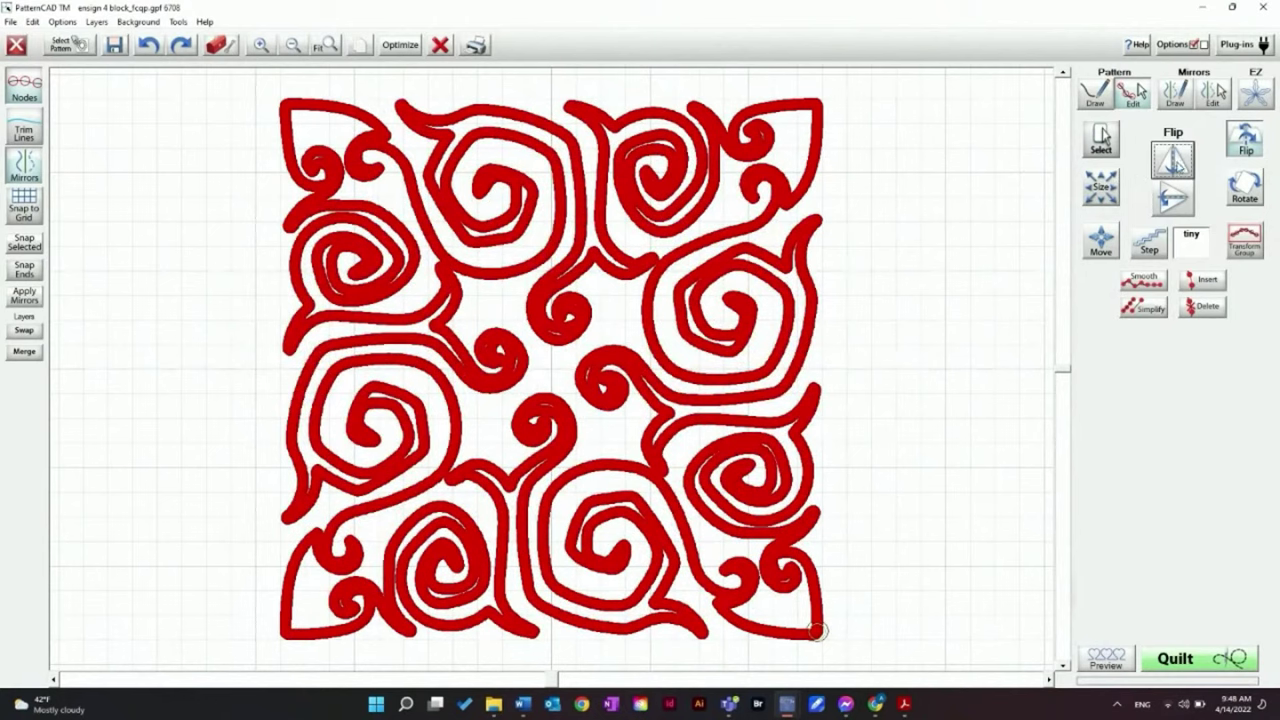
click(1176, 205)
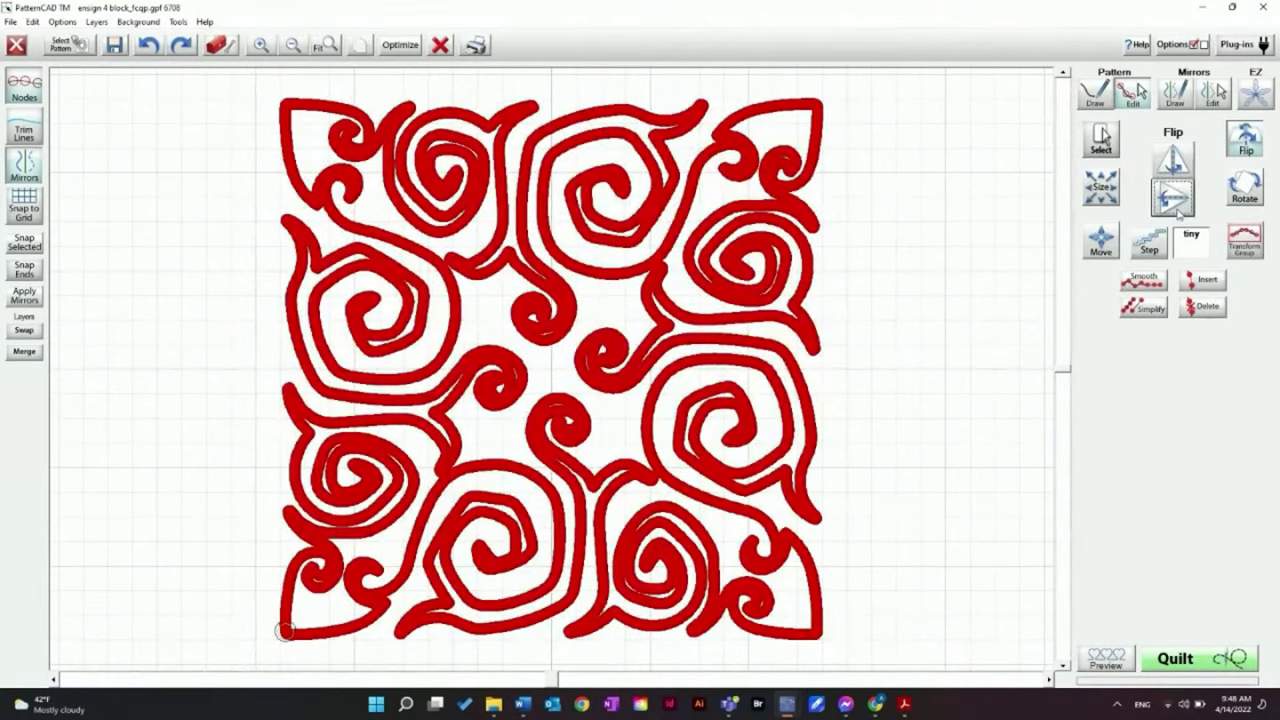
click(1180, 210)
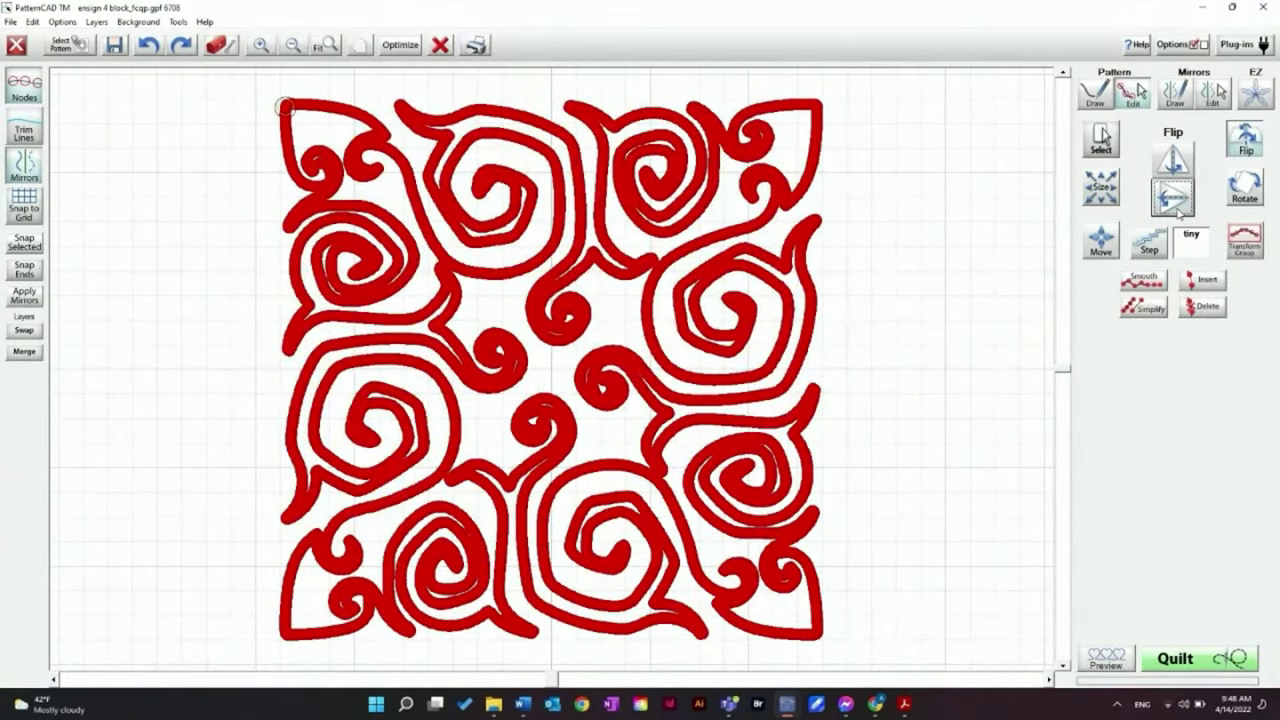
click(1166, 200)
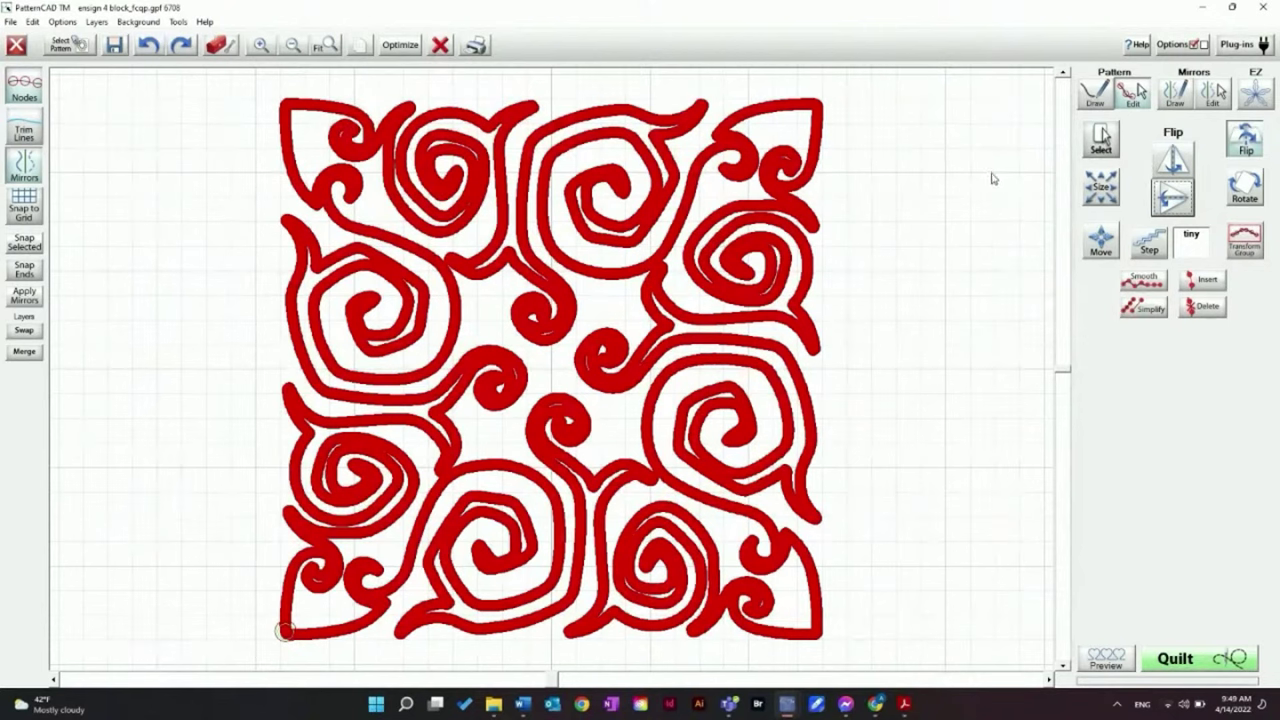
Hide the nodes and enlarge the whole selected pattern by one tiny step with the proportions locked
click(292, 45)
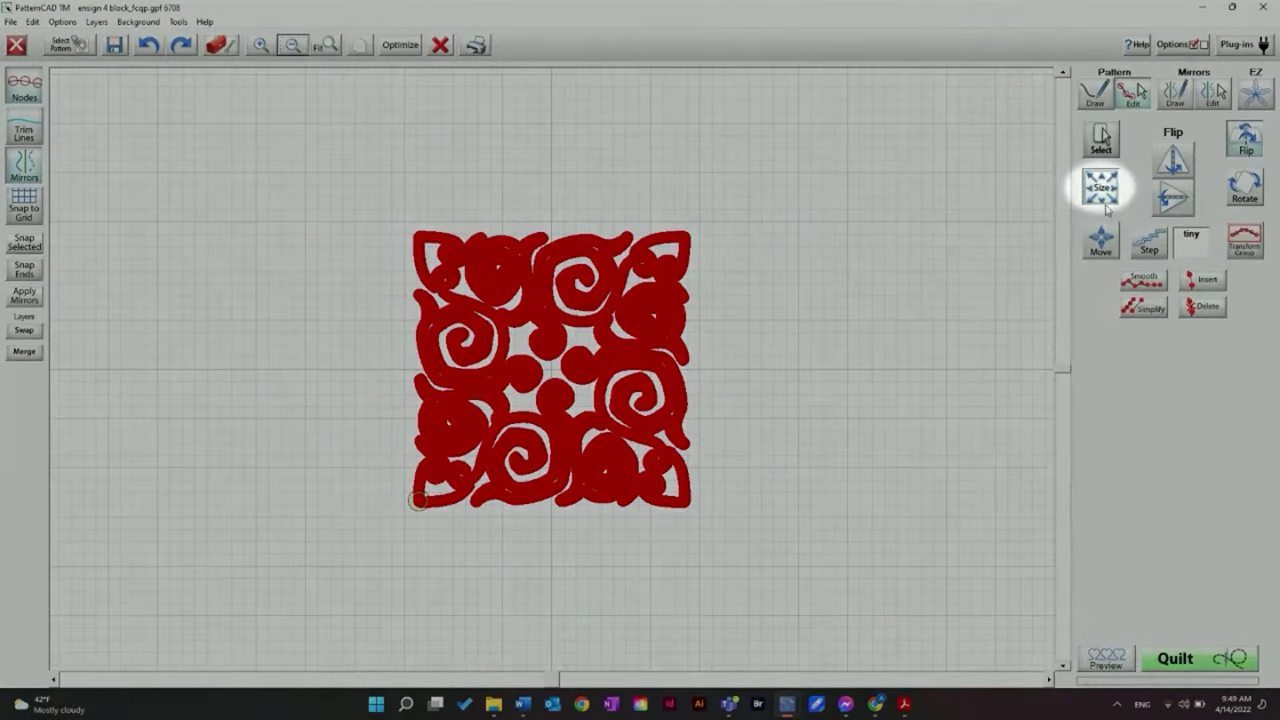
click(1100, 187)
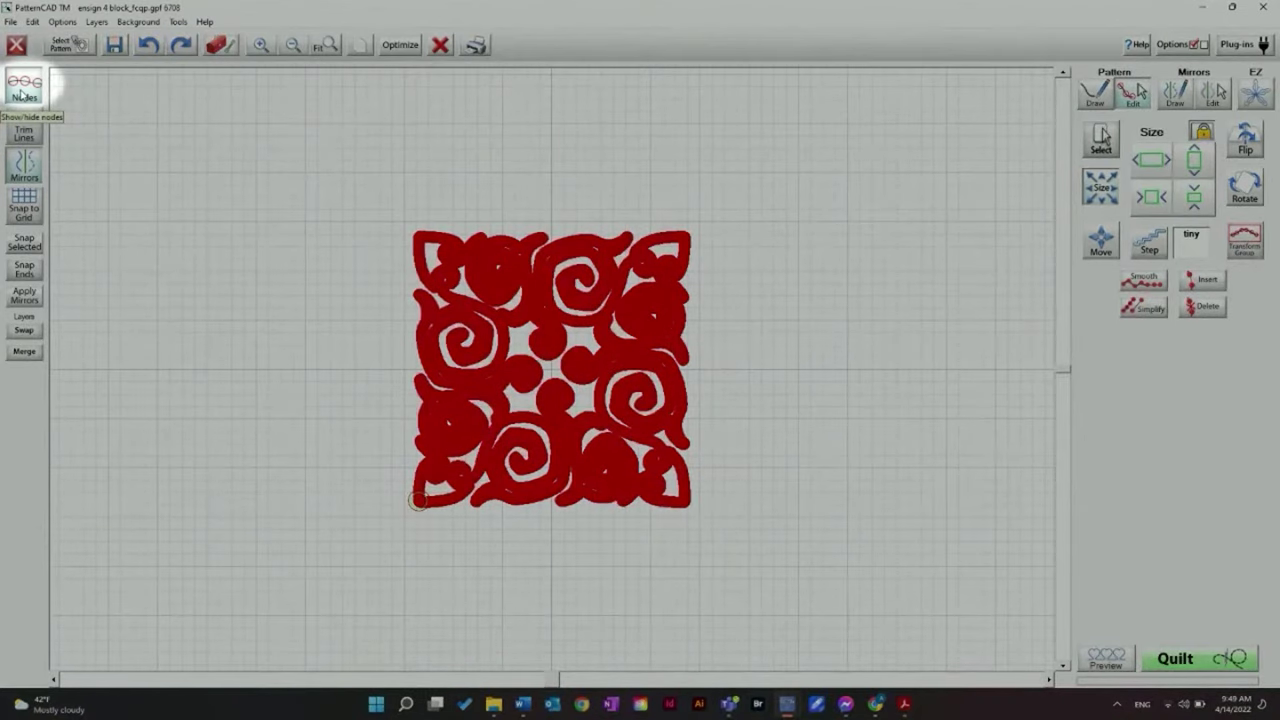
click(24, 90)
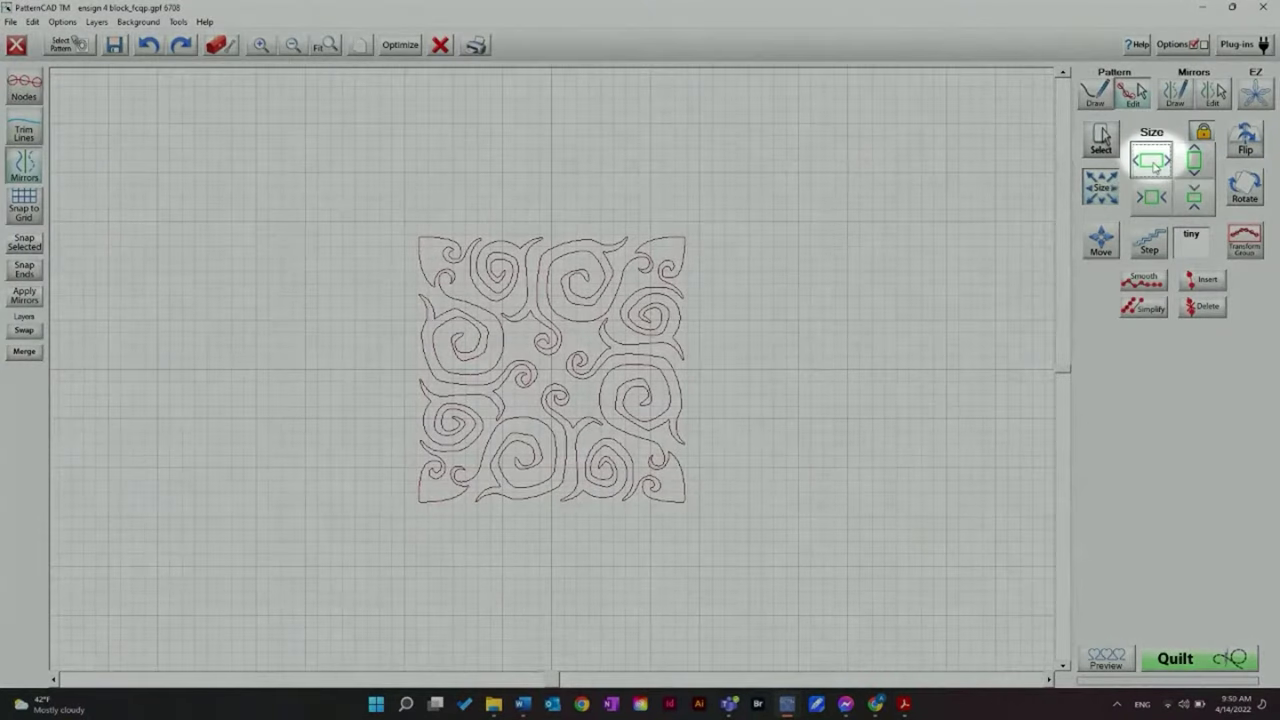
click(1152, 160)
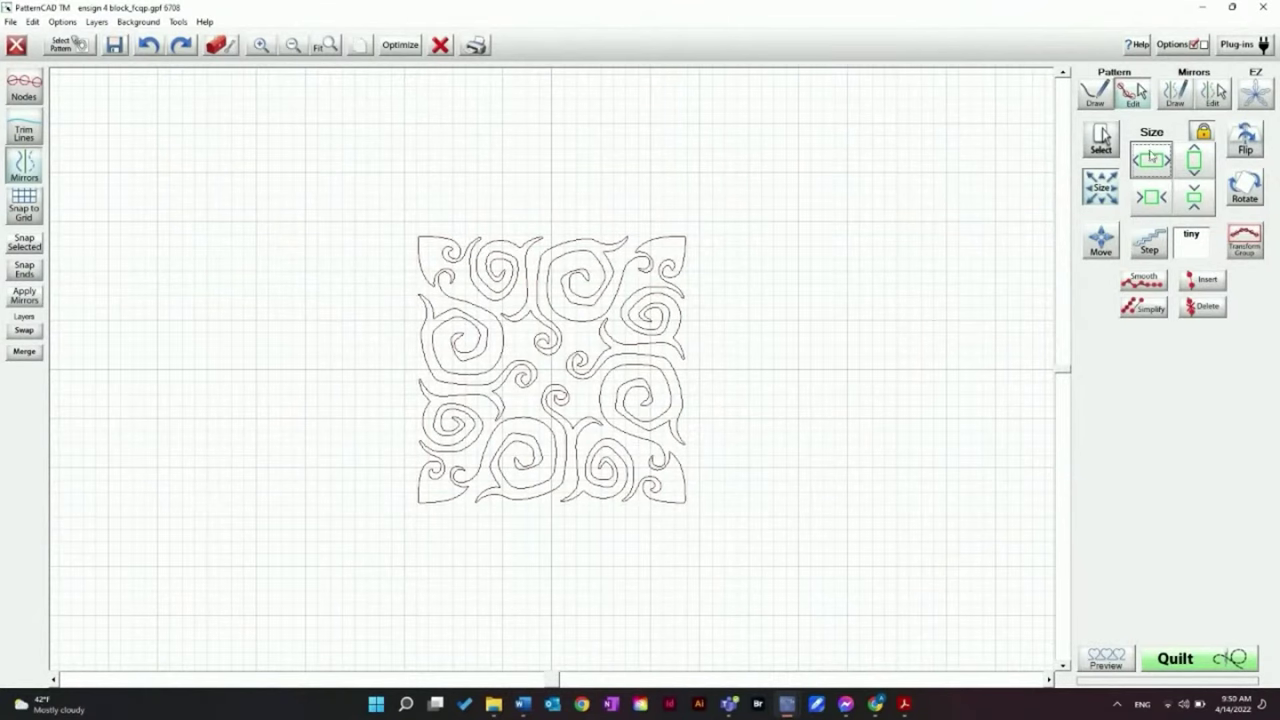
Set the step size to small and enlarge the whole pattern in small steps with the proportions locked
click(1150, 248)
click(1153, 248)
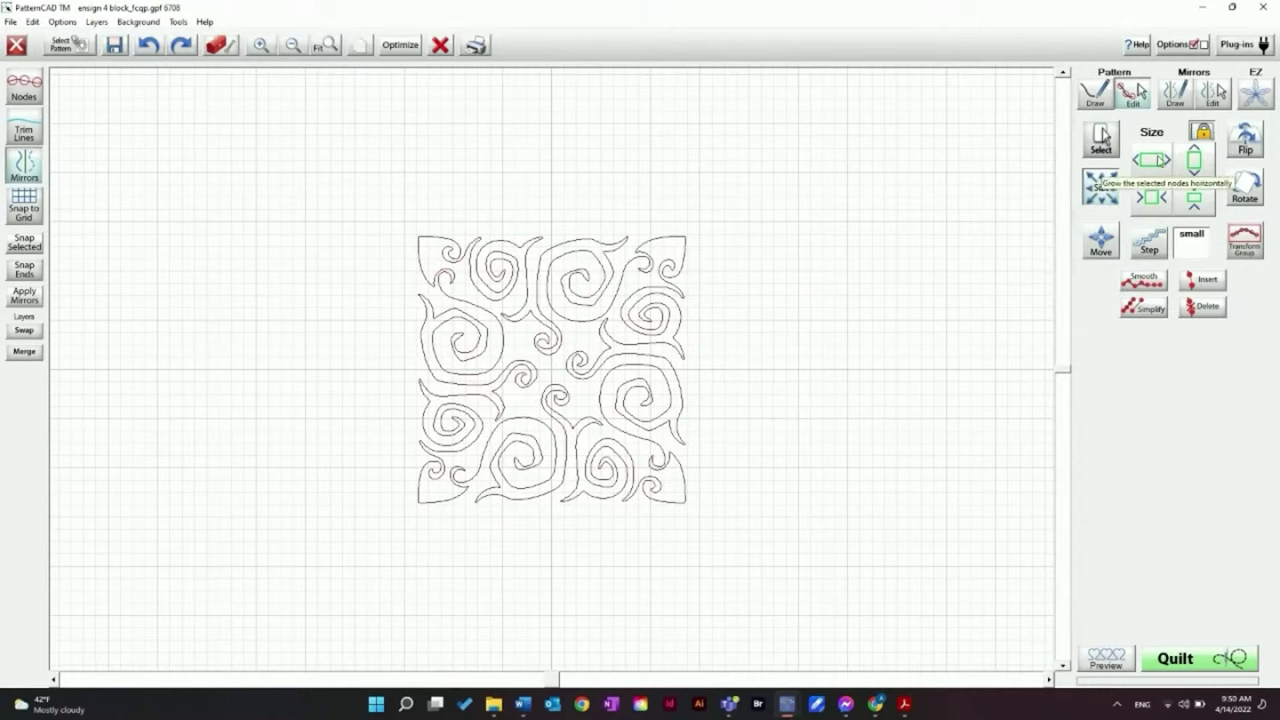
click(1160, 160)
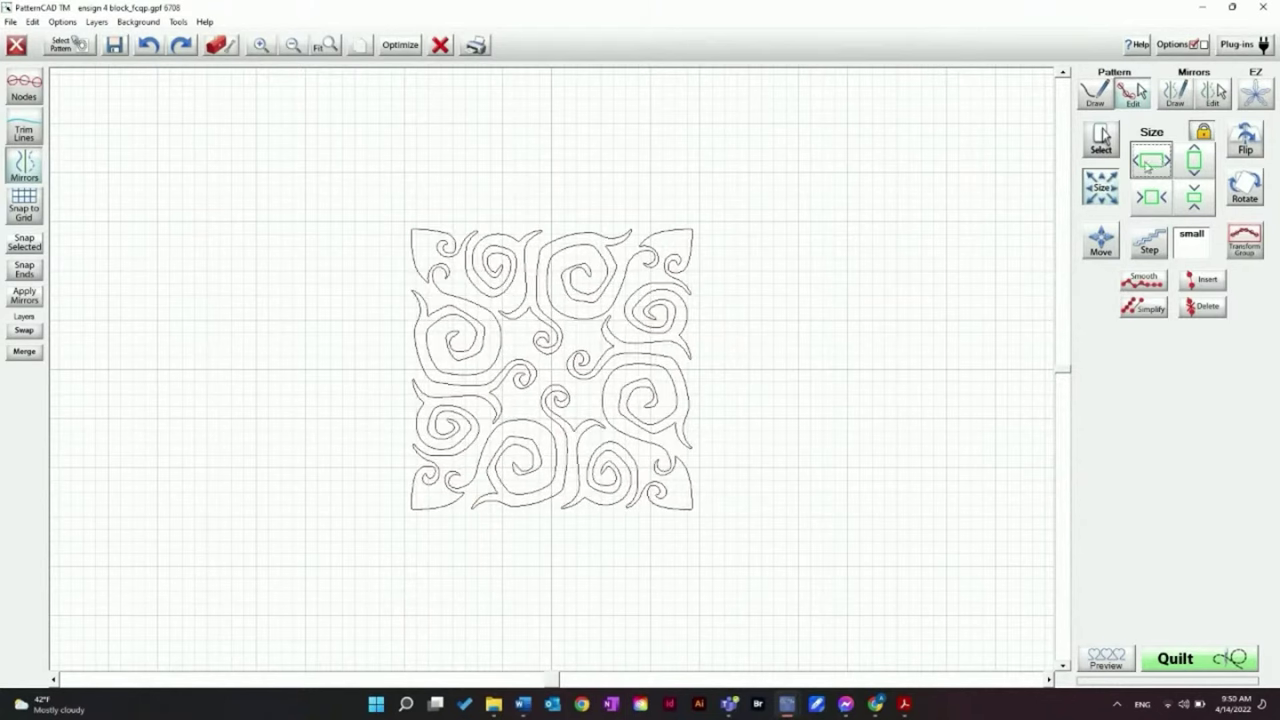
click(1153, 163)
click(1153, 163)
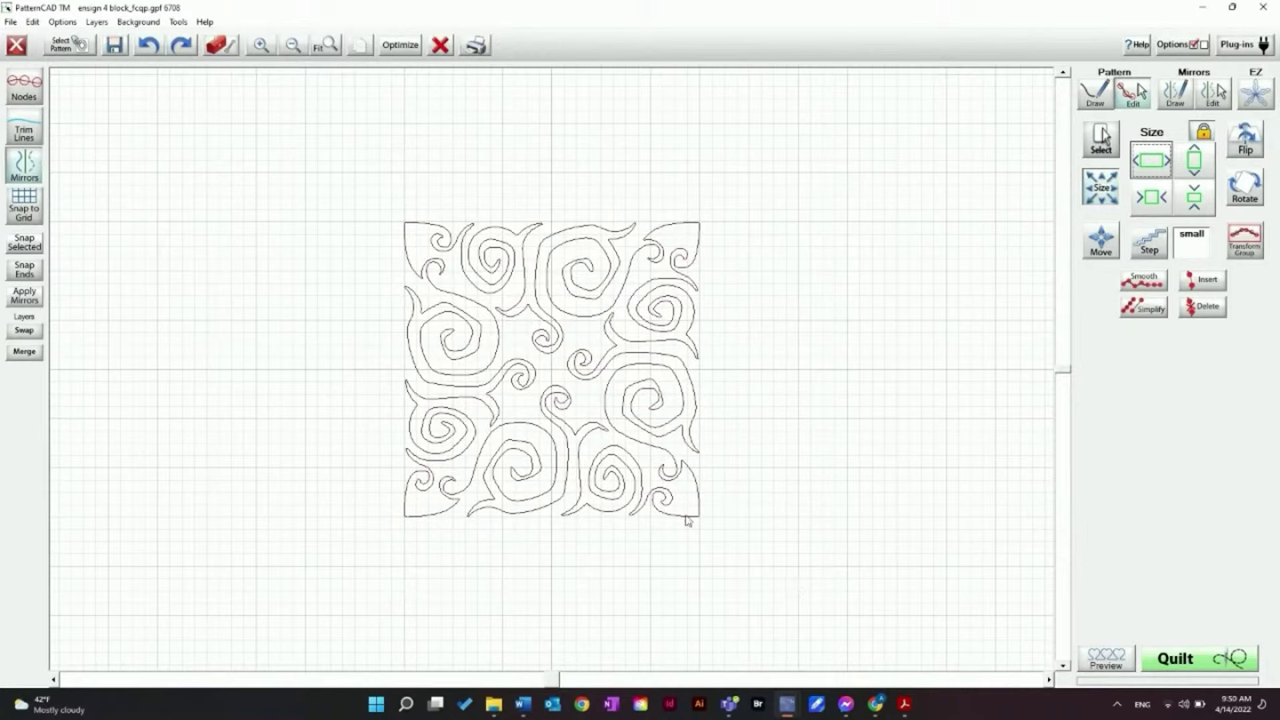
Set the step size to tiny and enlarge the pattern until its lower edge meets the major grid line
click(260, 46)
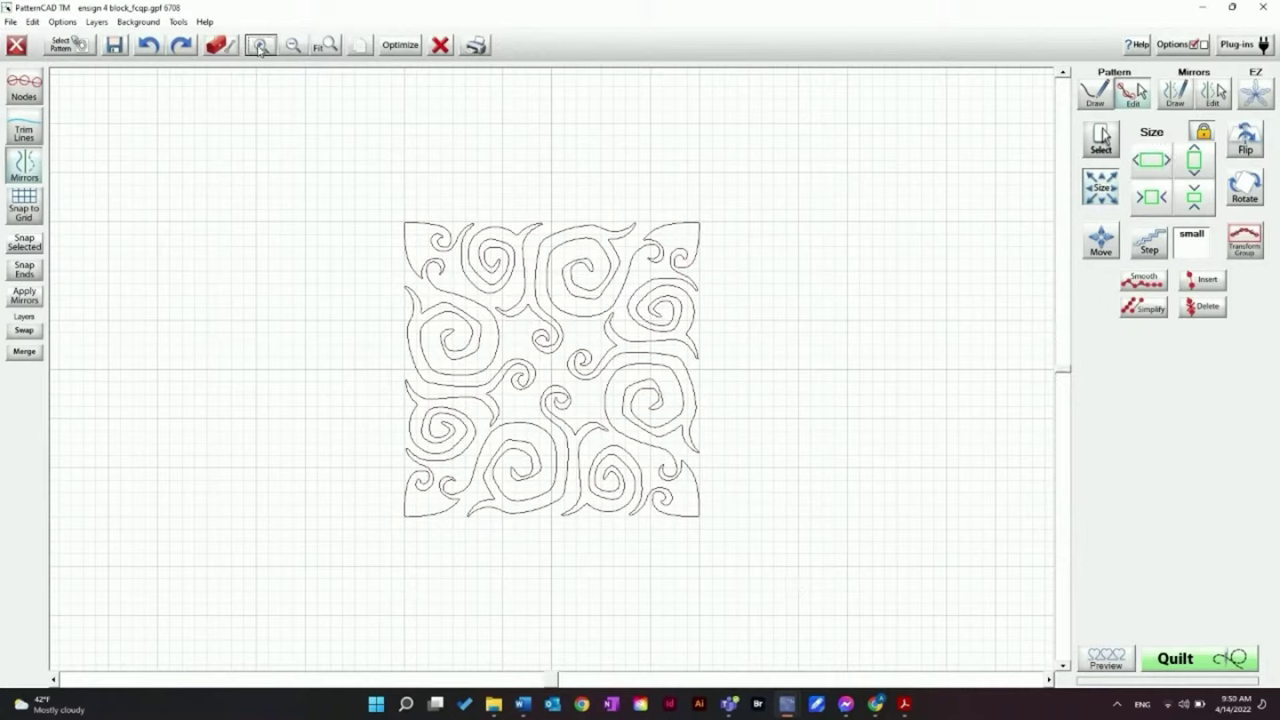
click(1064, 665)
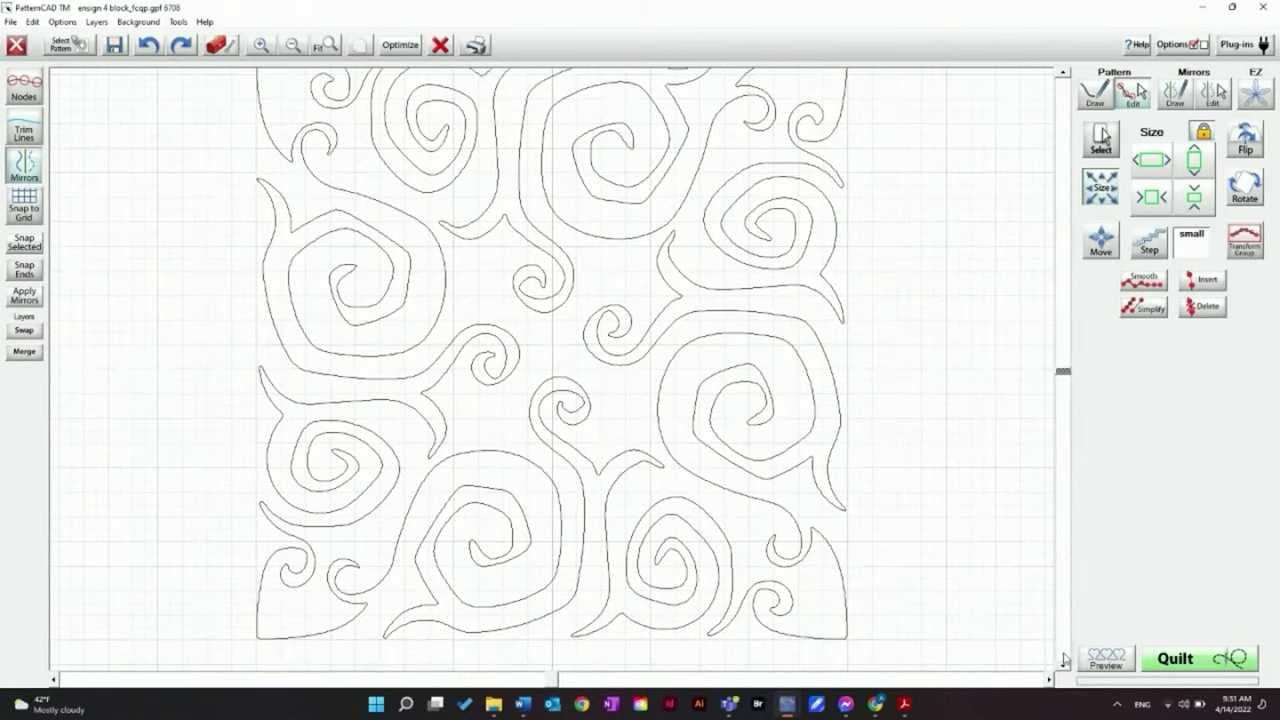
click(1066, 584)
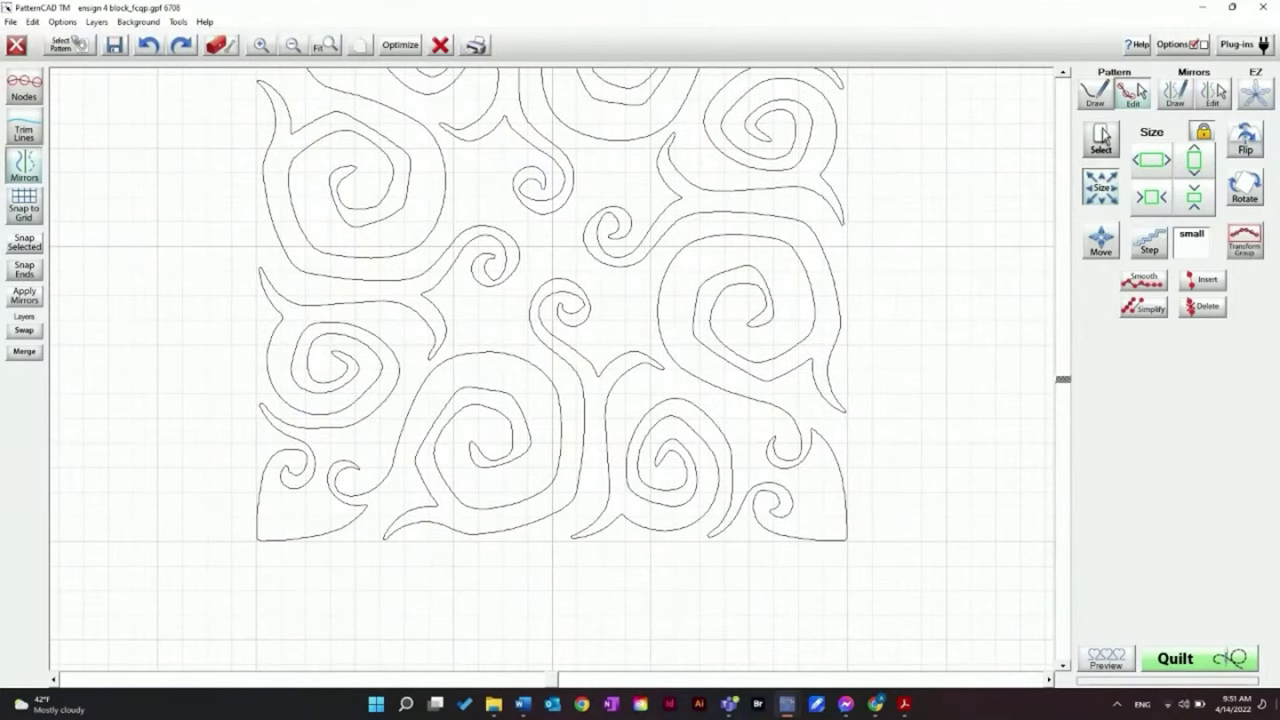
click(261, 46)
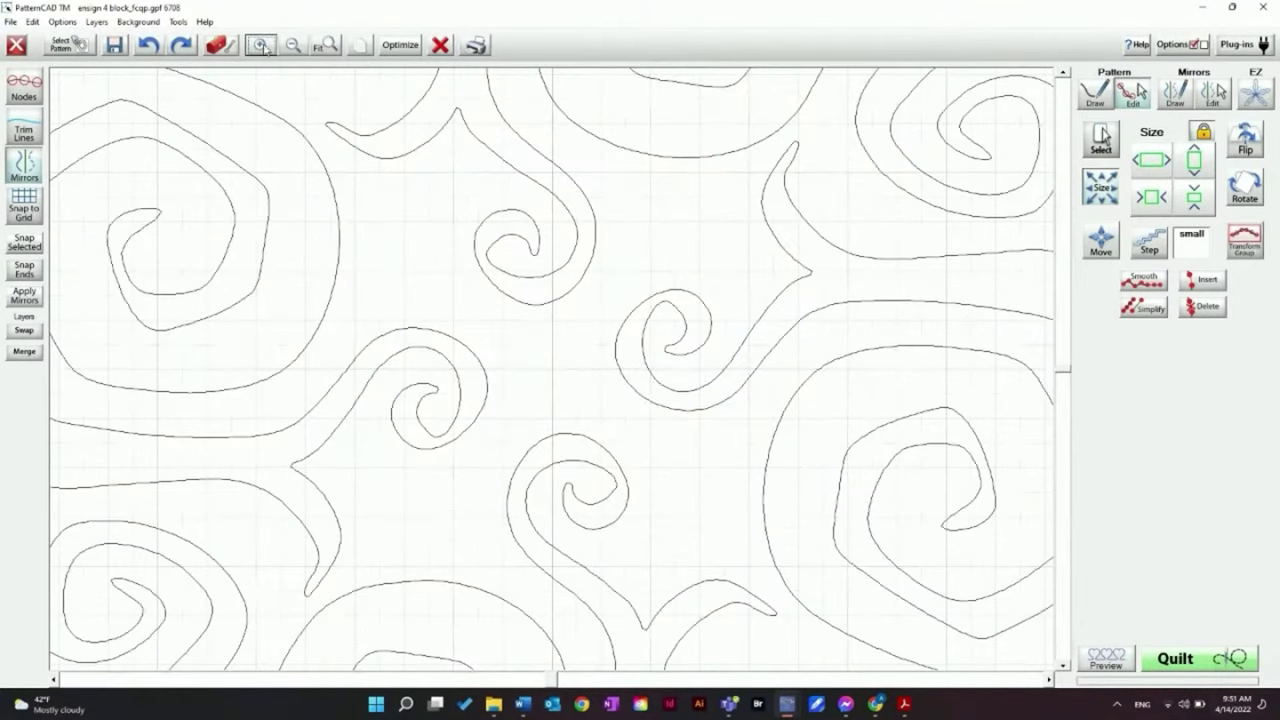
click(993, 685)
click(1069, 516)
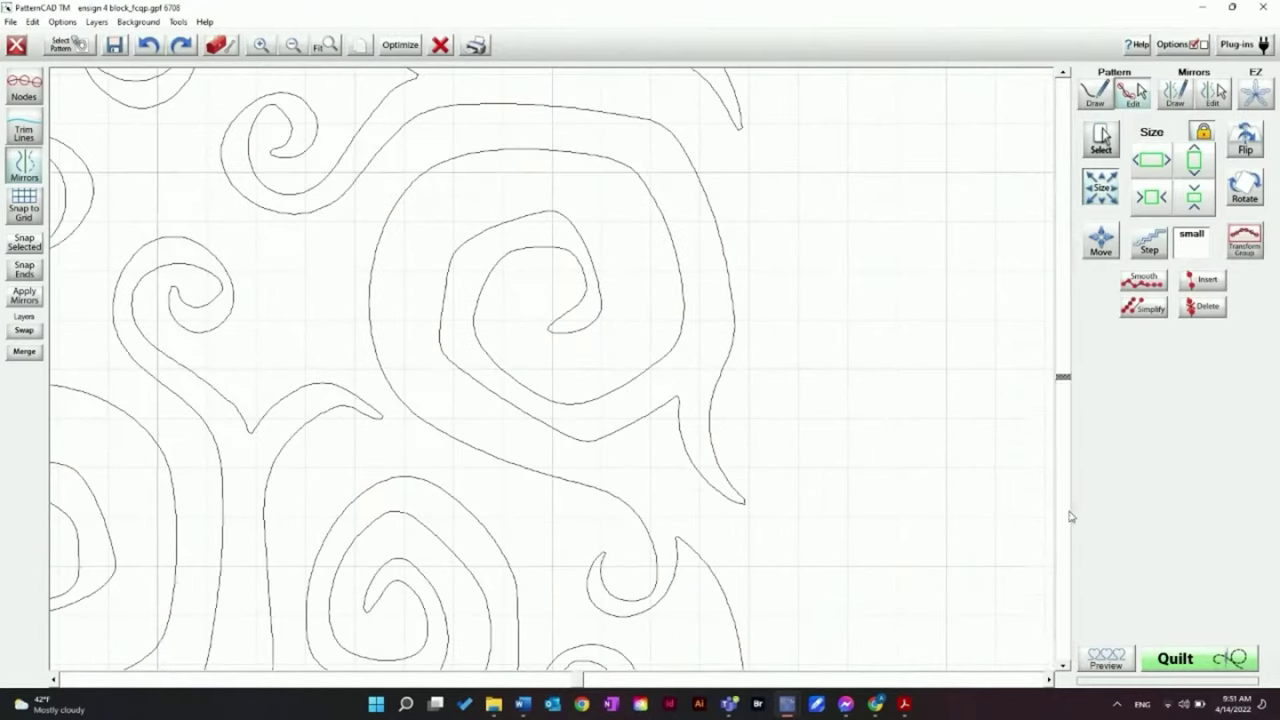
click(1069, 516)
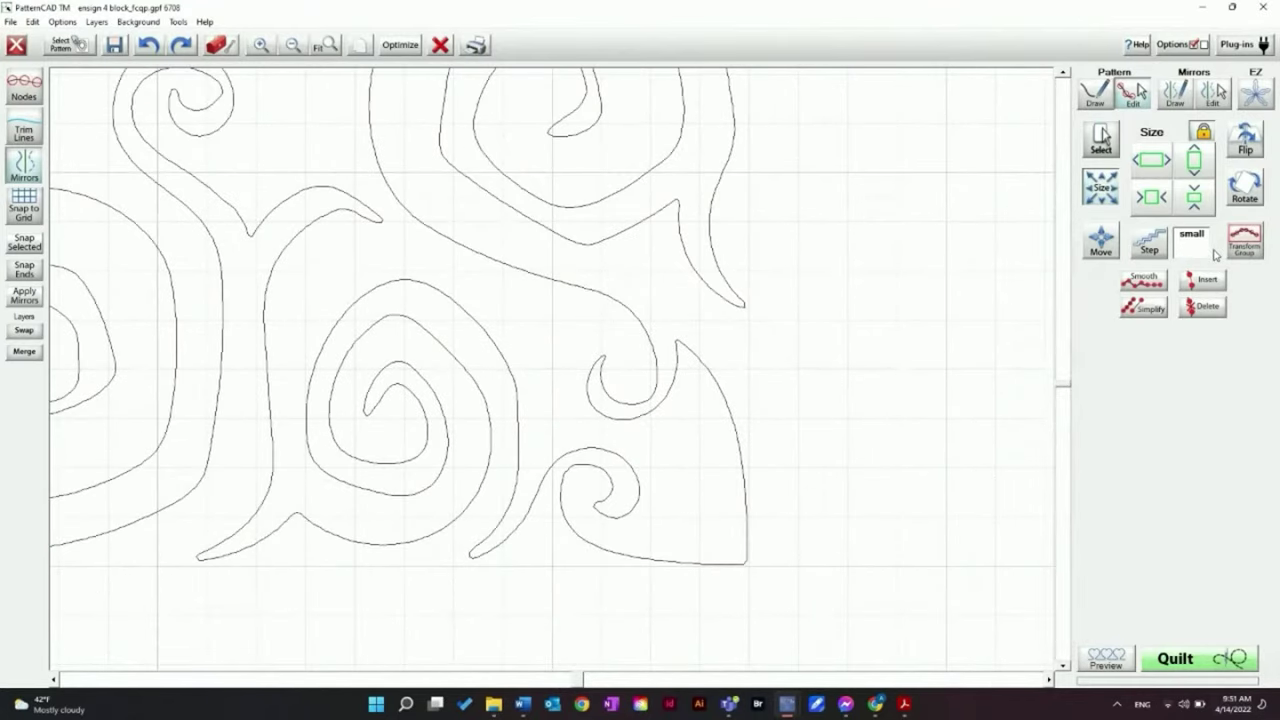
click(1150, 245)
click(1152, 246)
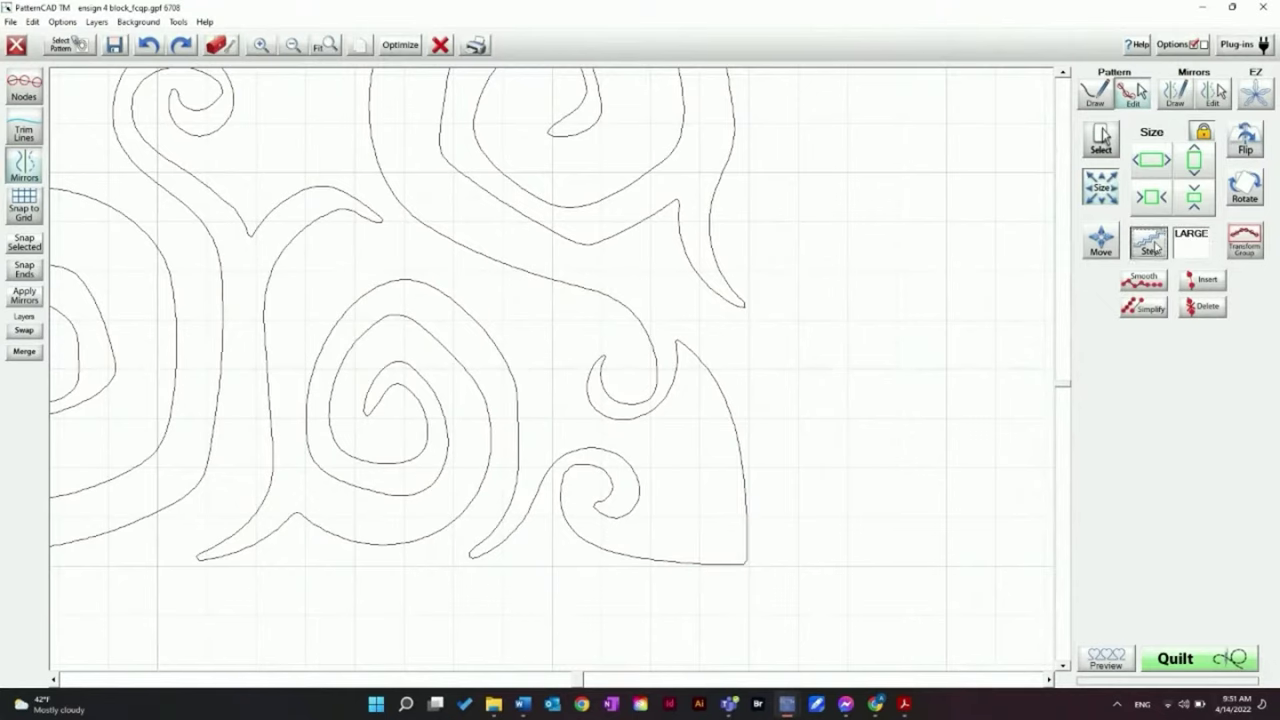
click(1154, 246)
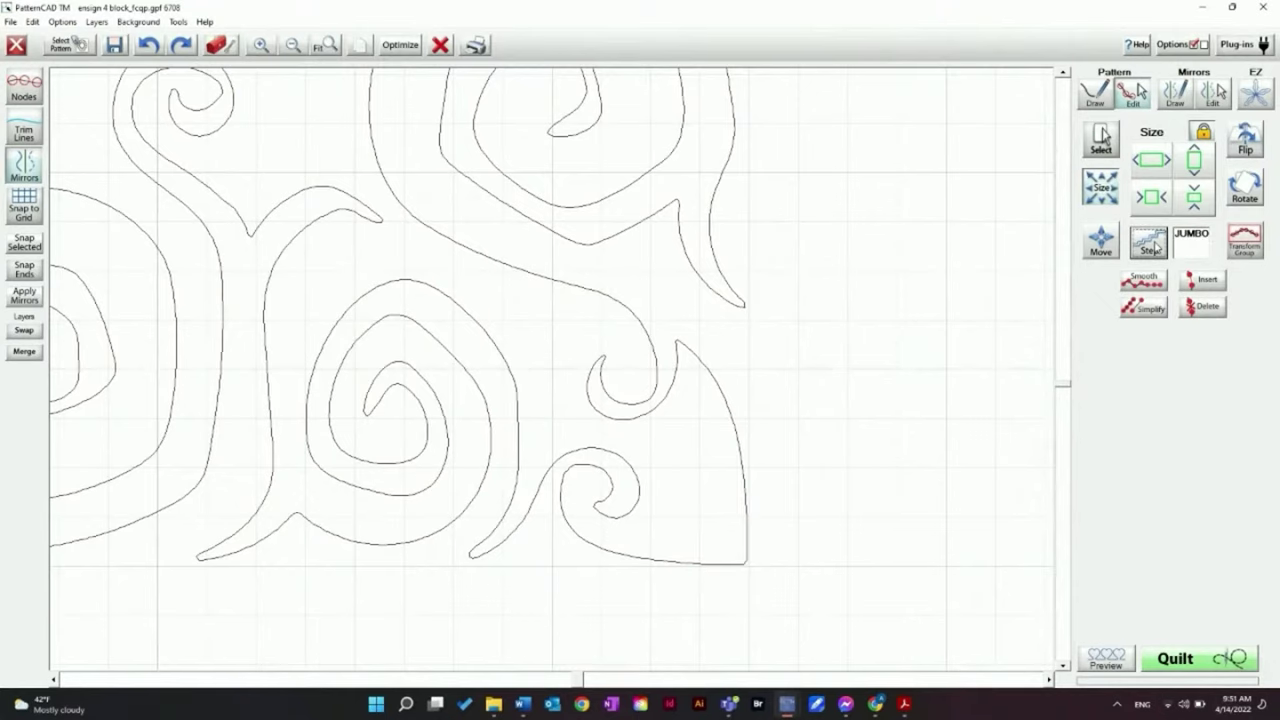
click(1165, 160)
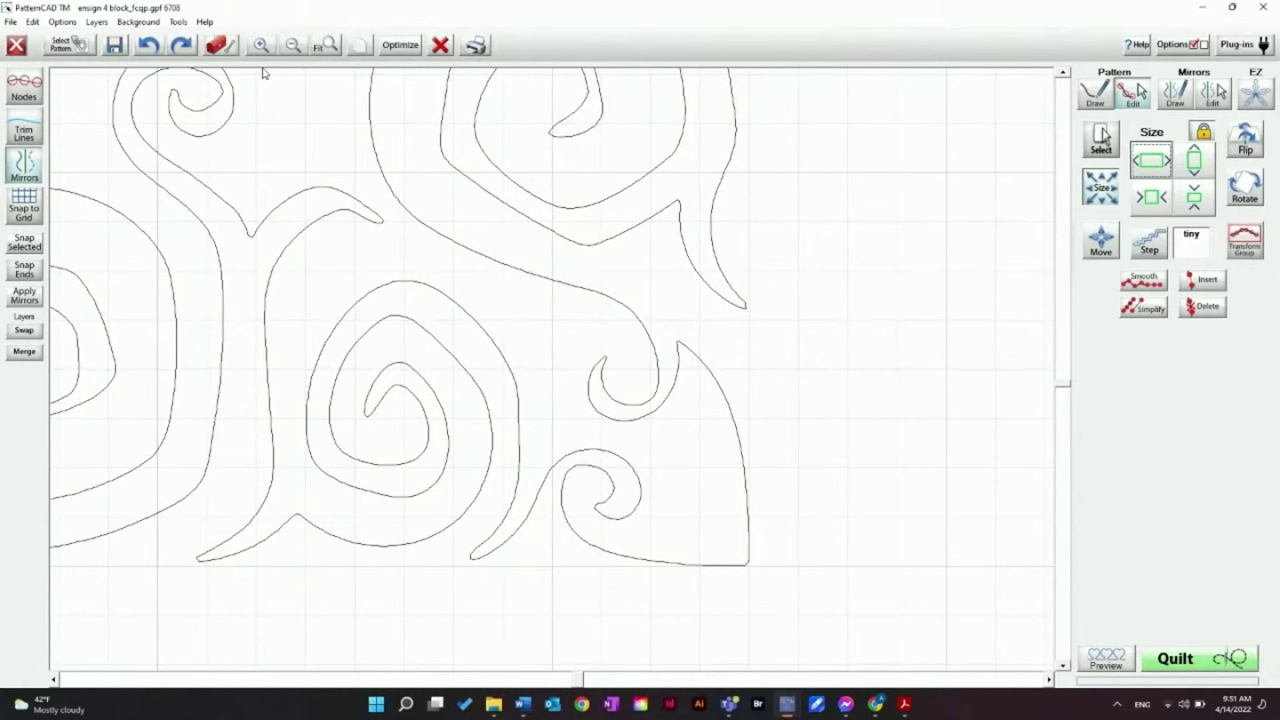
Show the nodes again and rotate the whole pattern 45 degrees counterclockwise
click(293, 47)
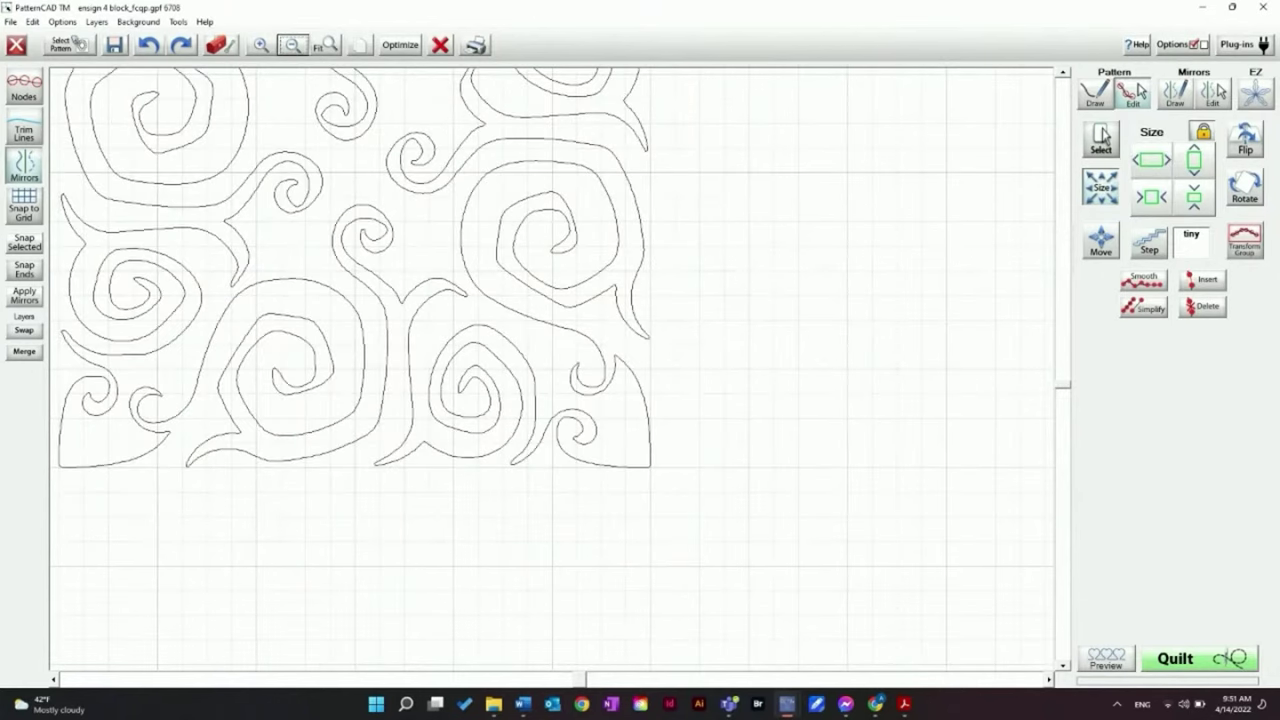
drag(428, 686, 400, 688)
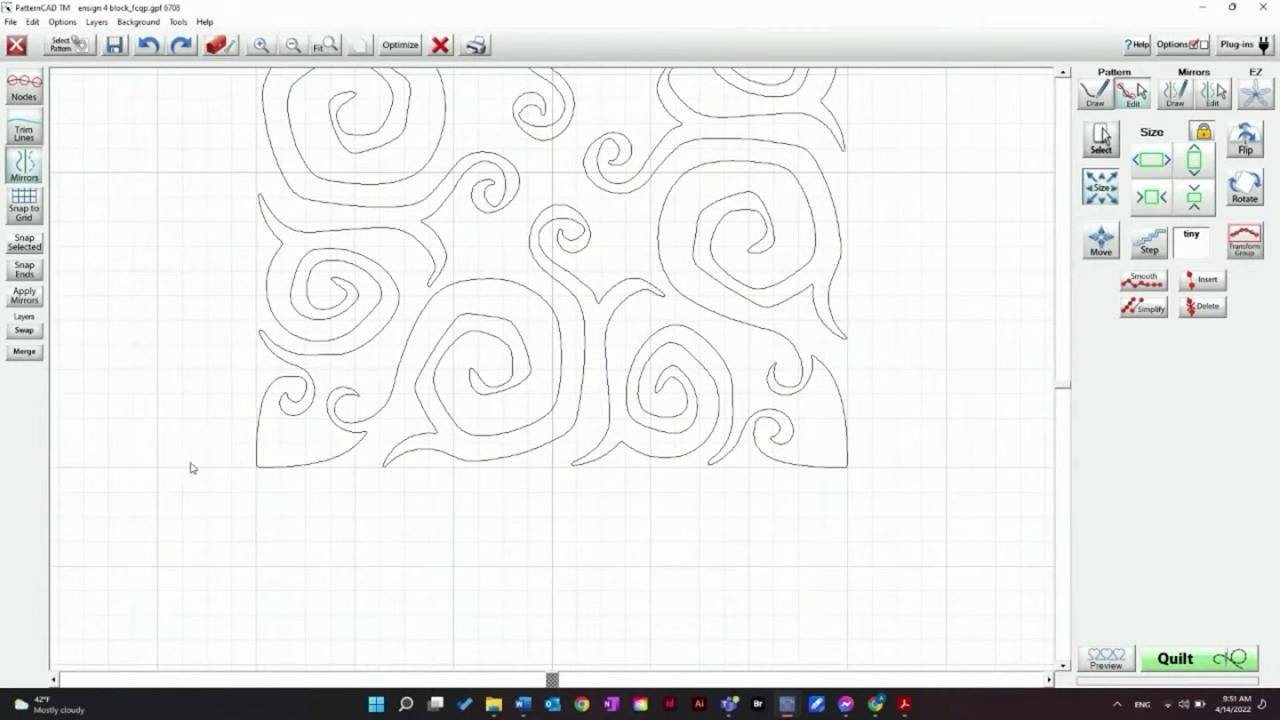
click(293, 45)
click(24, 90)
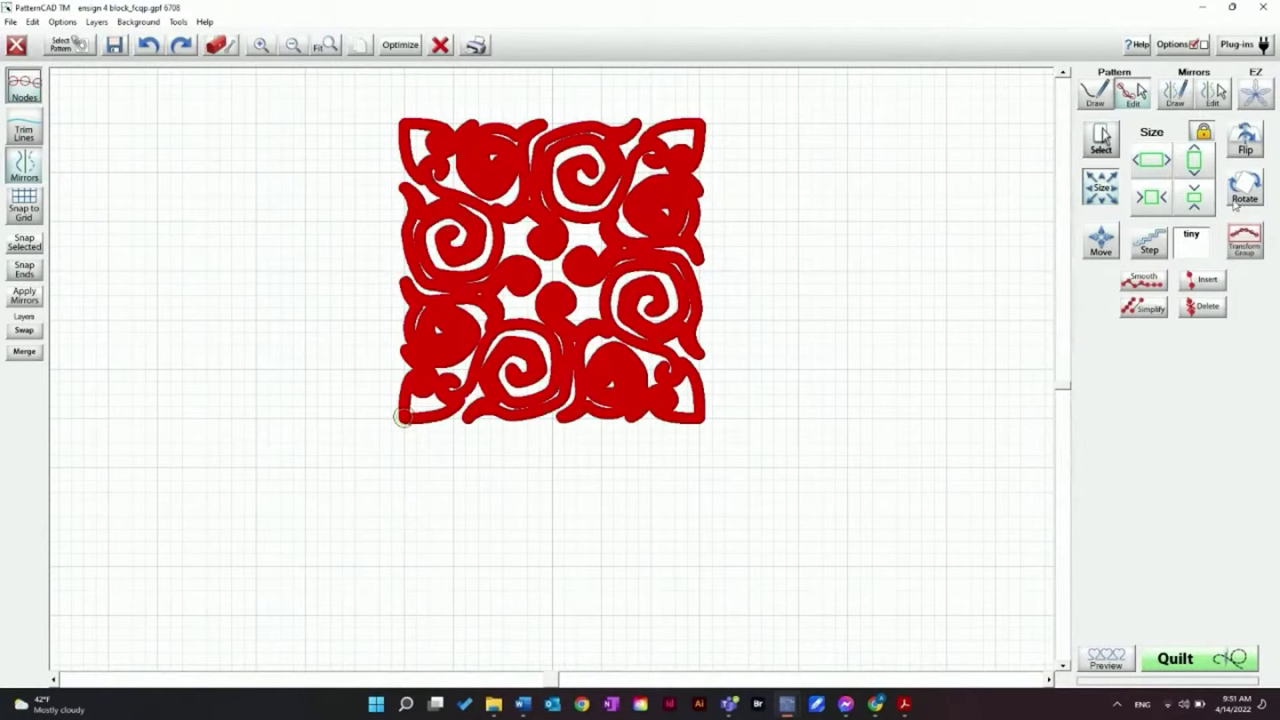
scroll(793, 313, up, 1)
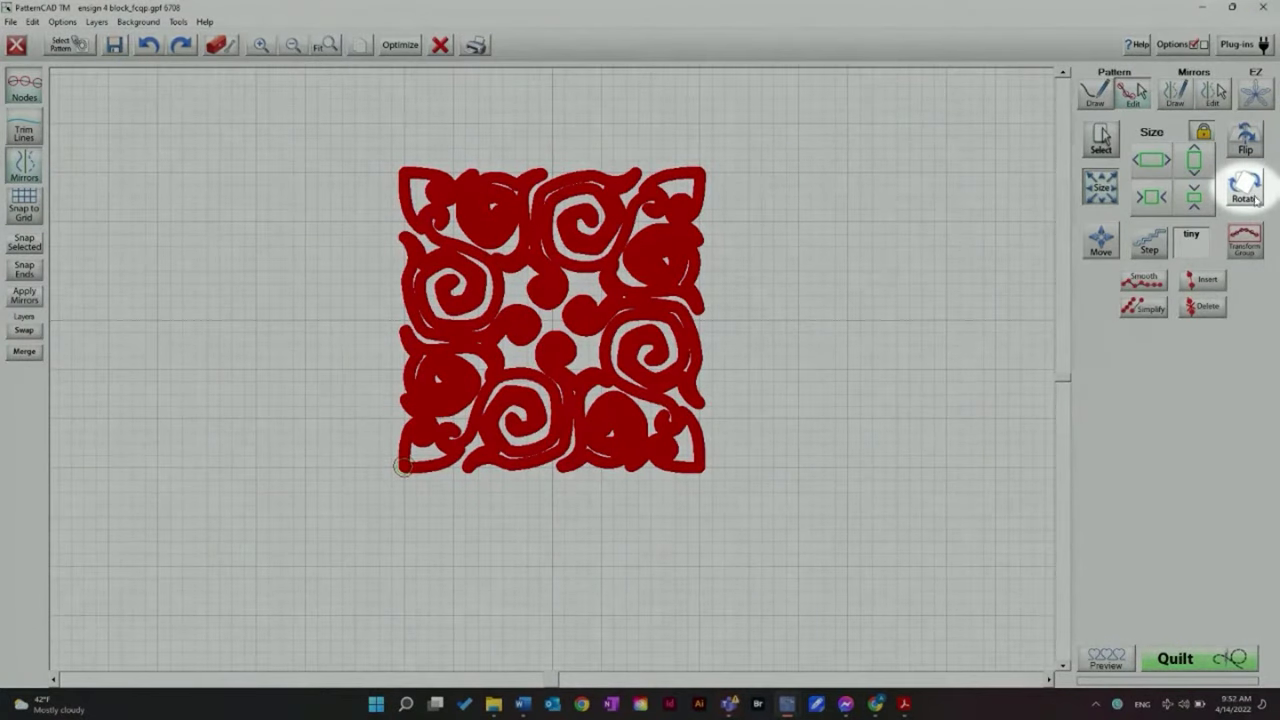
click(1243, 185)
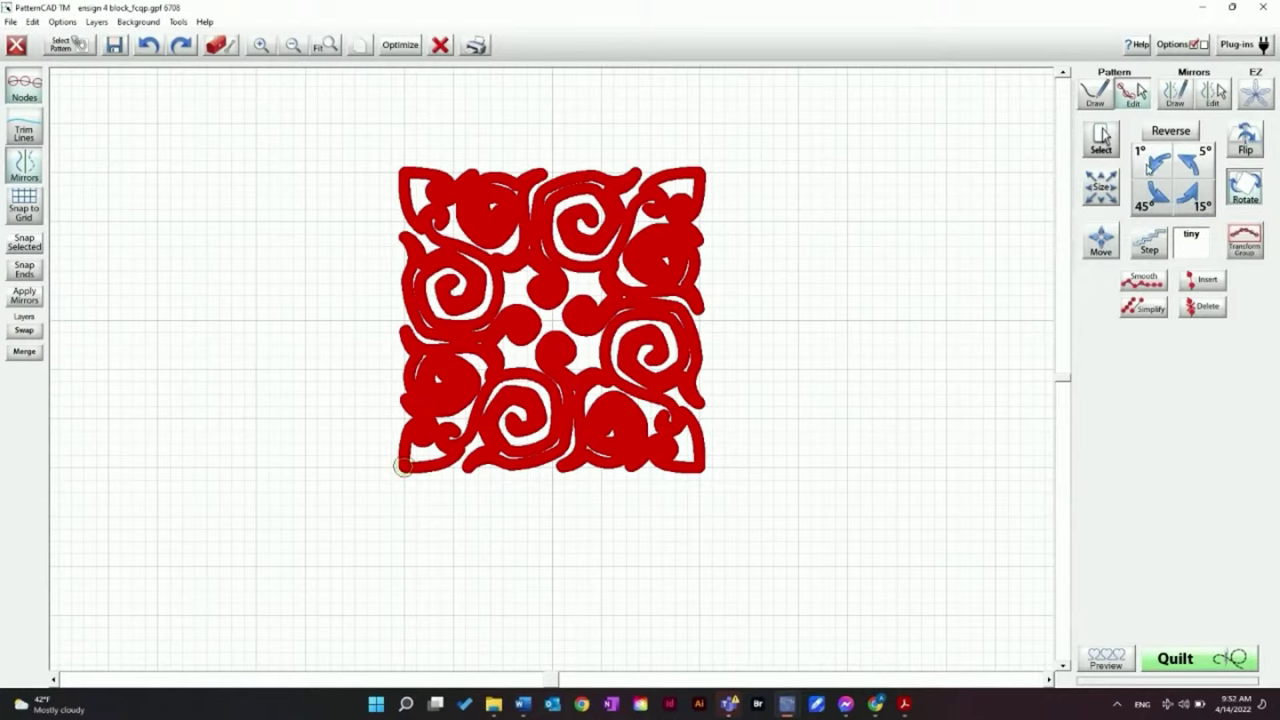
click(1175, 139)
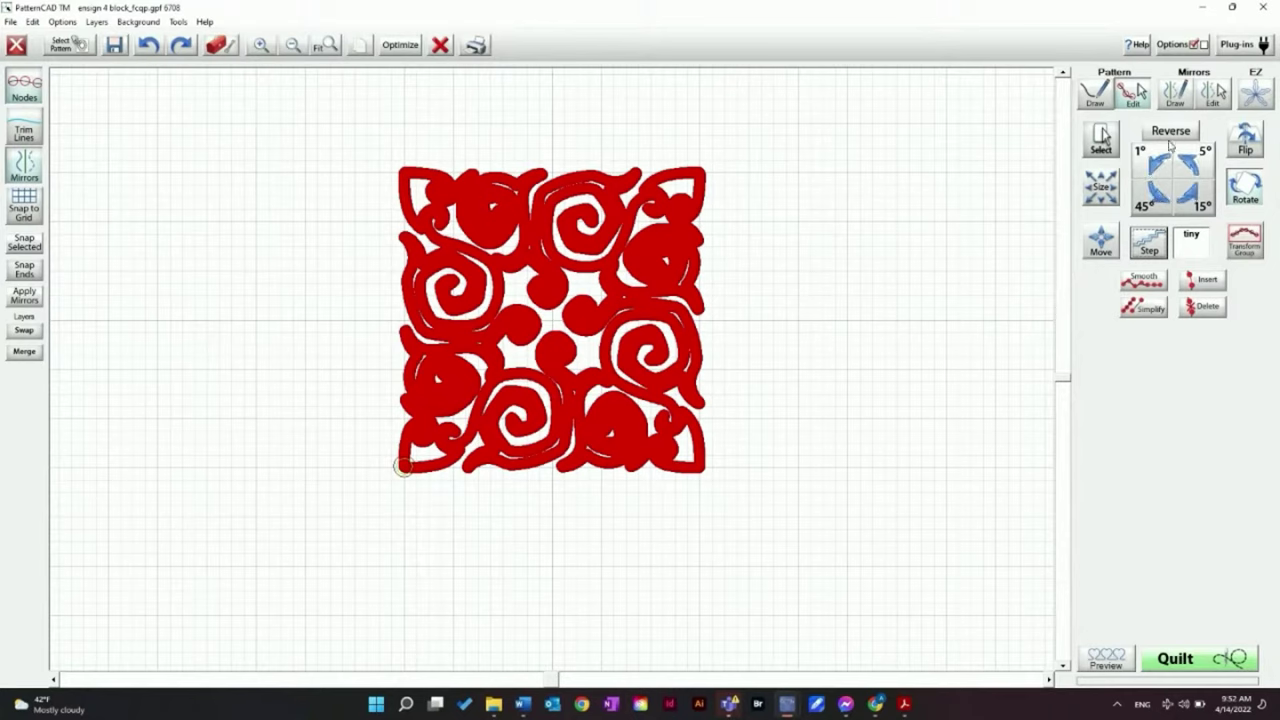
click(1154, 204)
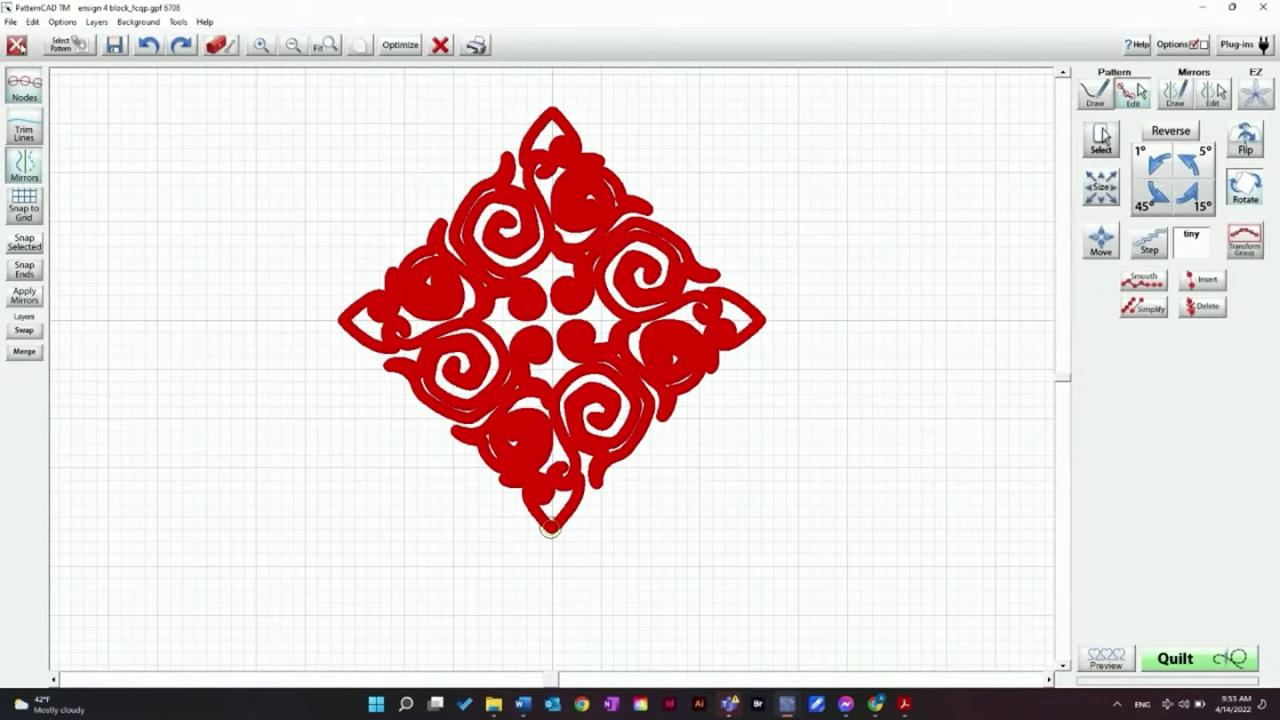
Start saving the pattern and create a new folder named "ensign 4" inside the BATCH folder
click(8, 22)
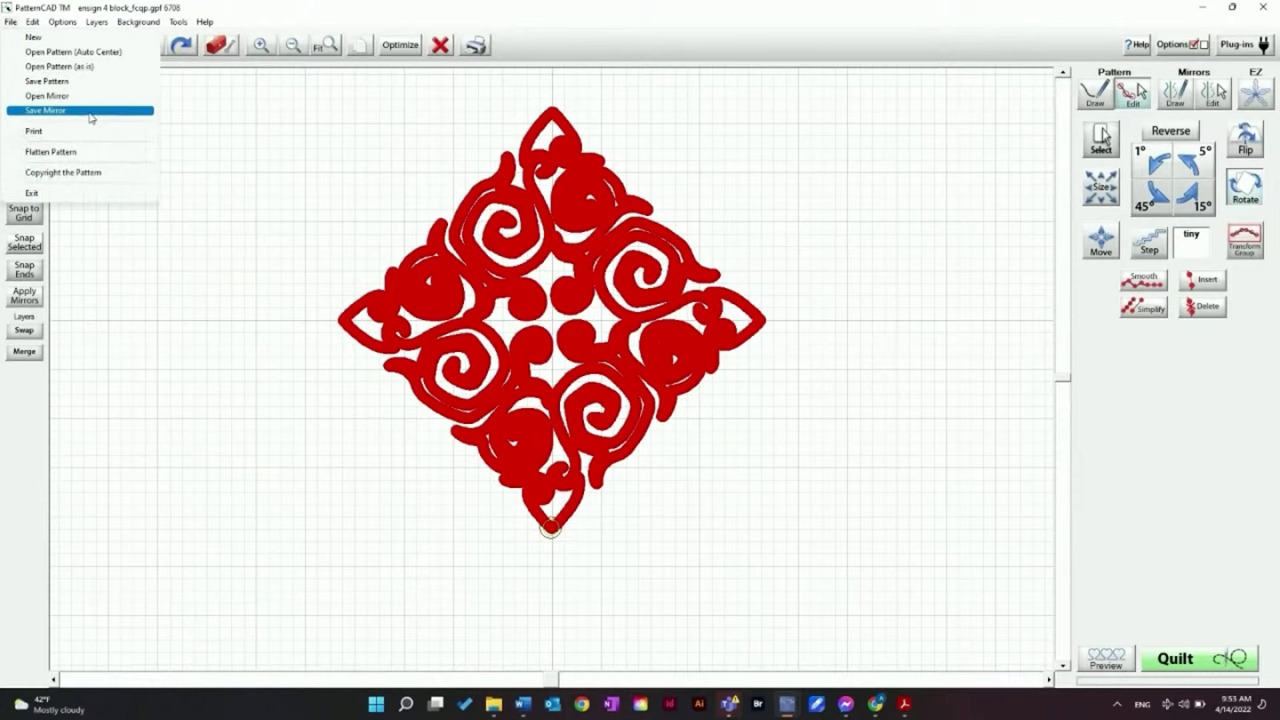
click(75, 81)
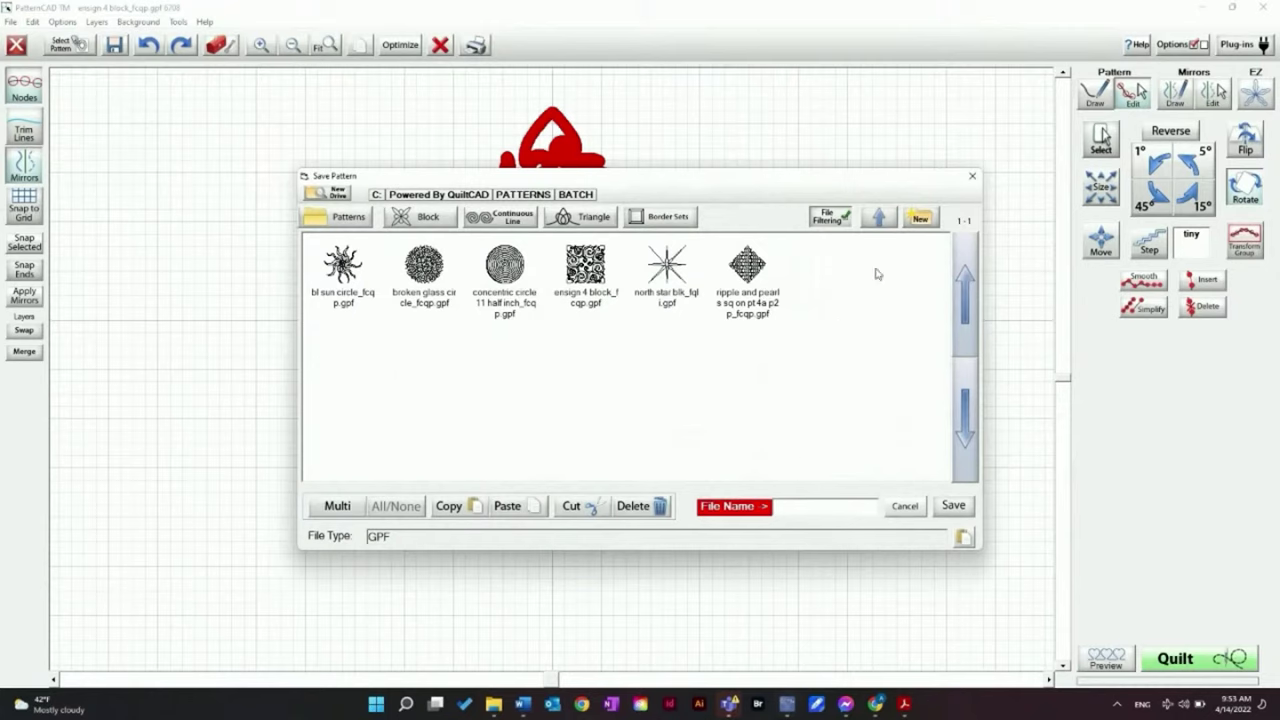
click(921, 219)
click(631, 362)
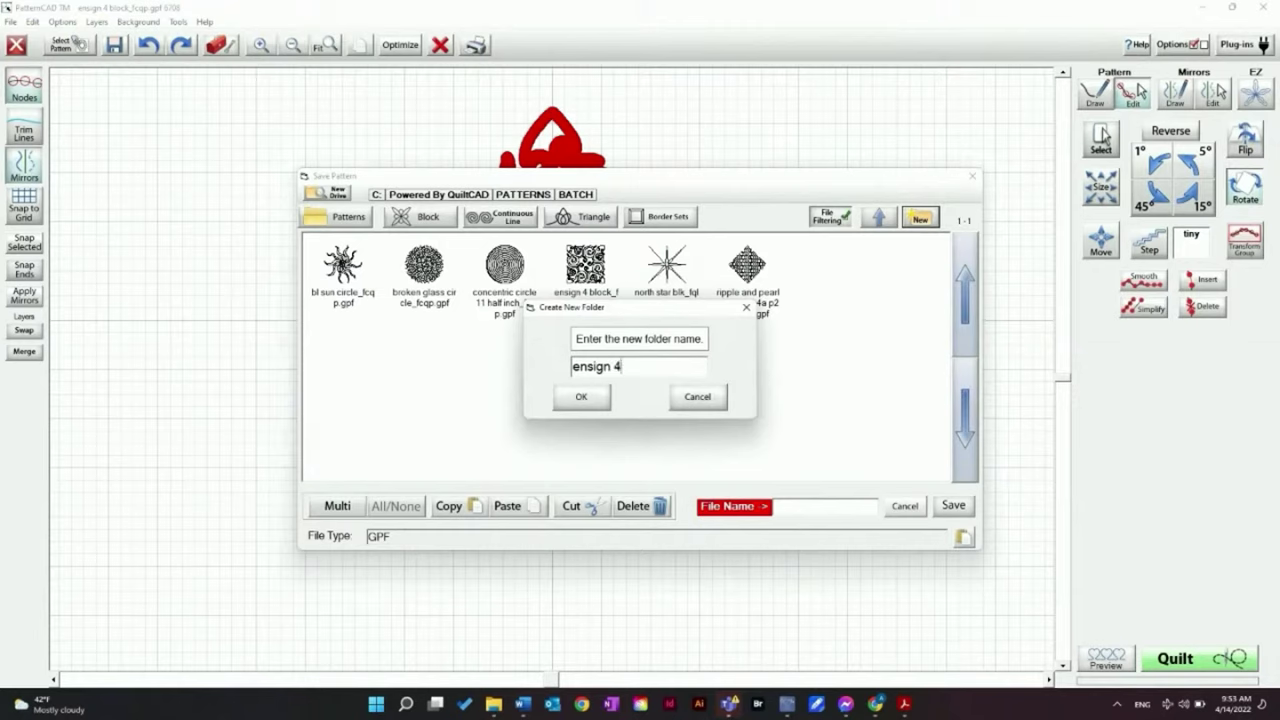
click(583, 397)
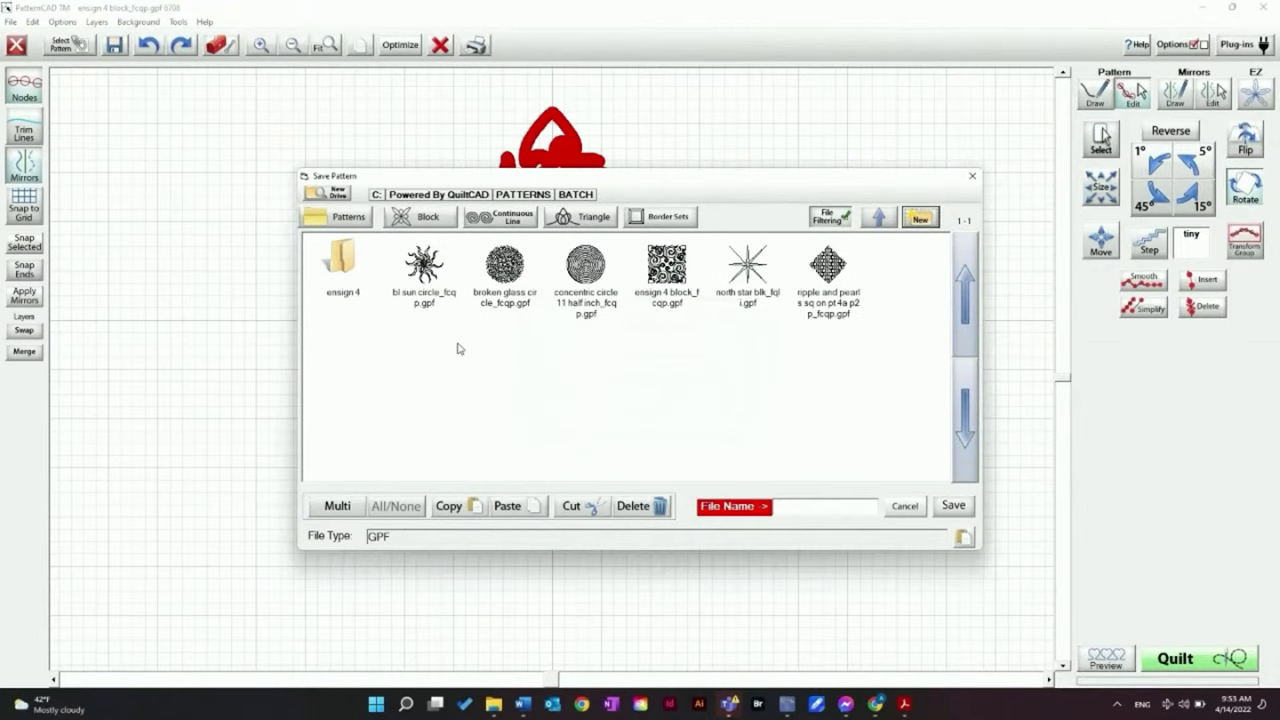
Move the file ensign 4 block_fcqp.gpf from the BATCH folder into the ensign 4 folder
click(658, 312)
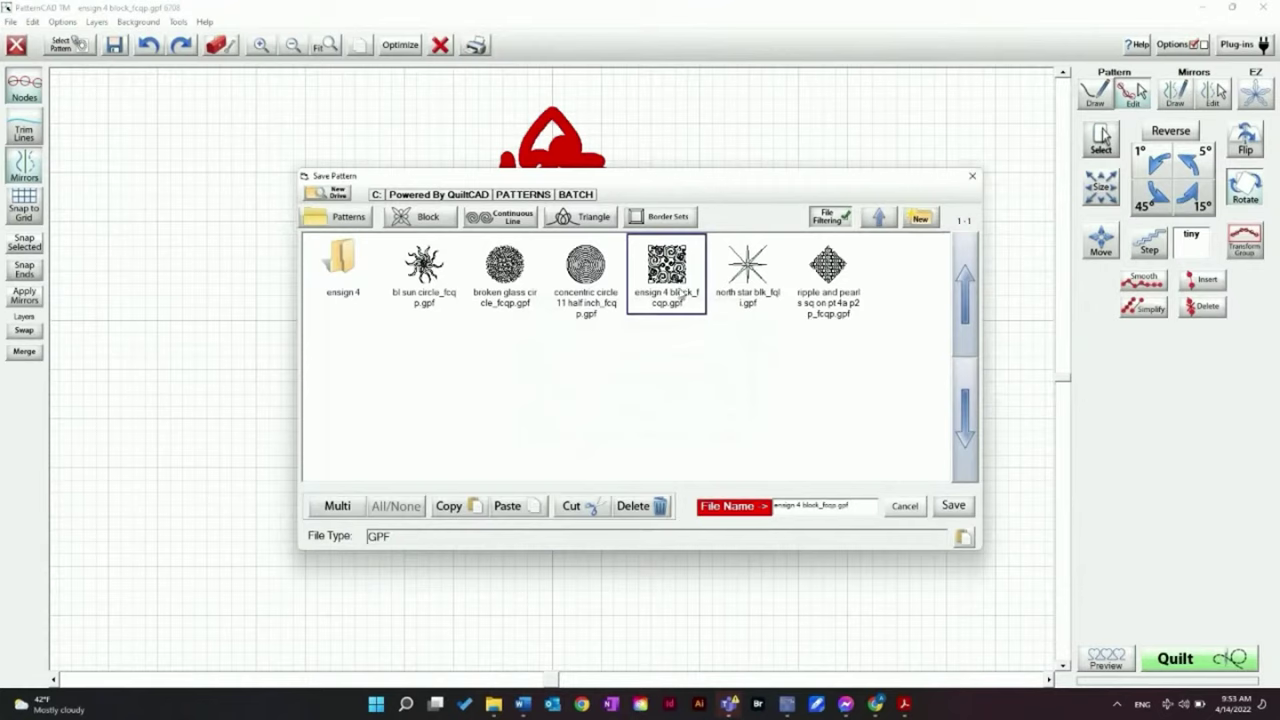
click(587, 508)
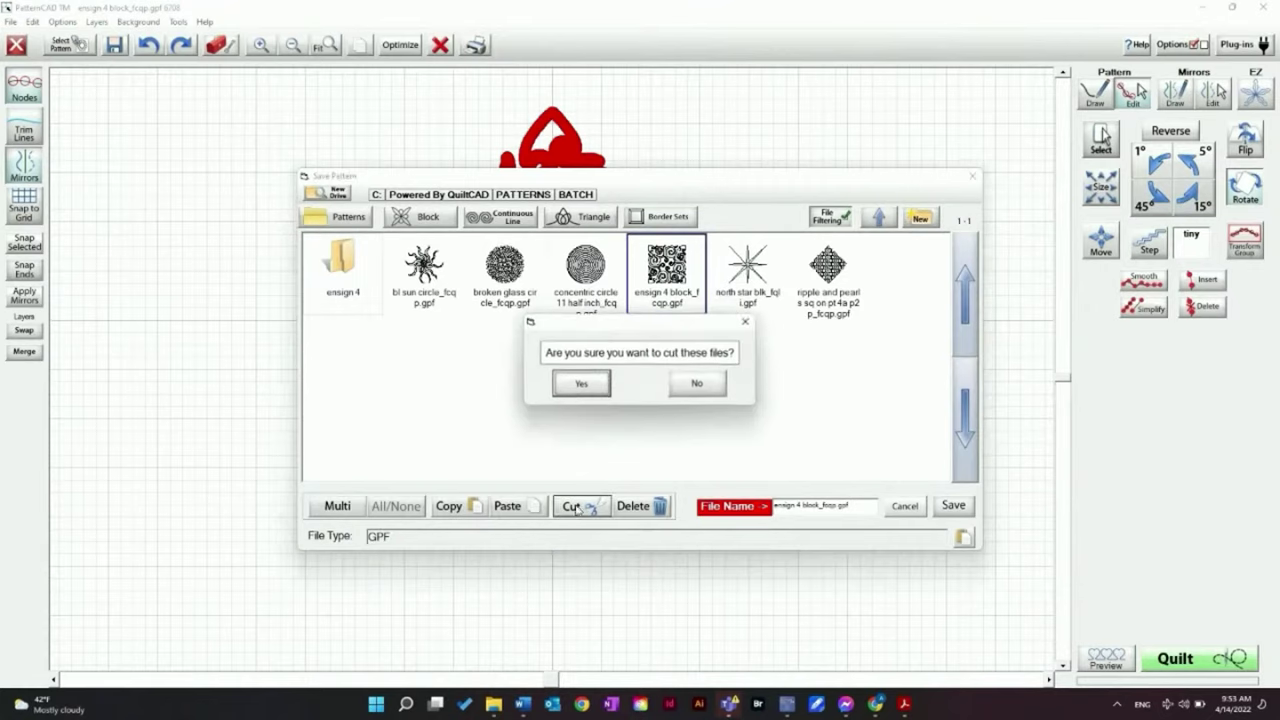
click(581, 384)
double_click(342, 270)
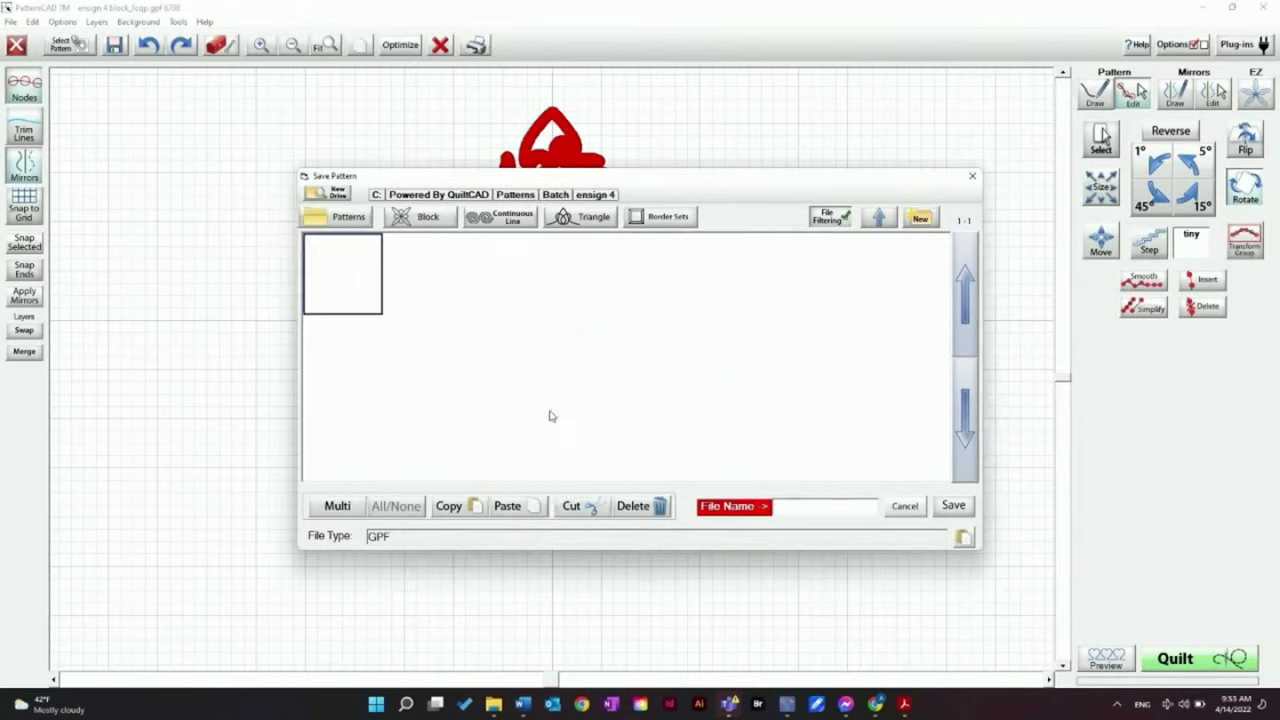
click(508, 506)
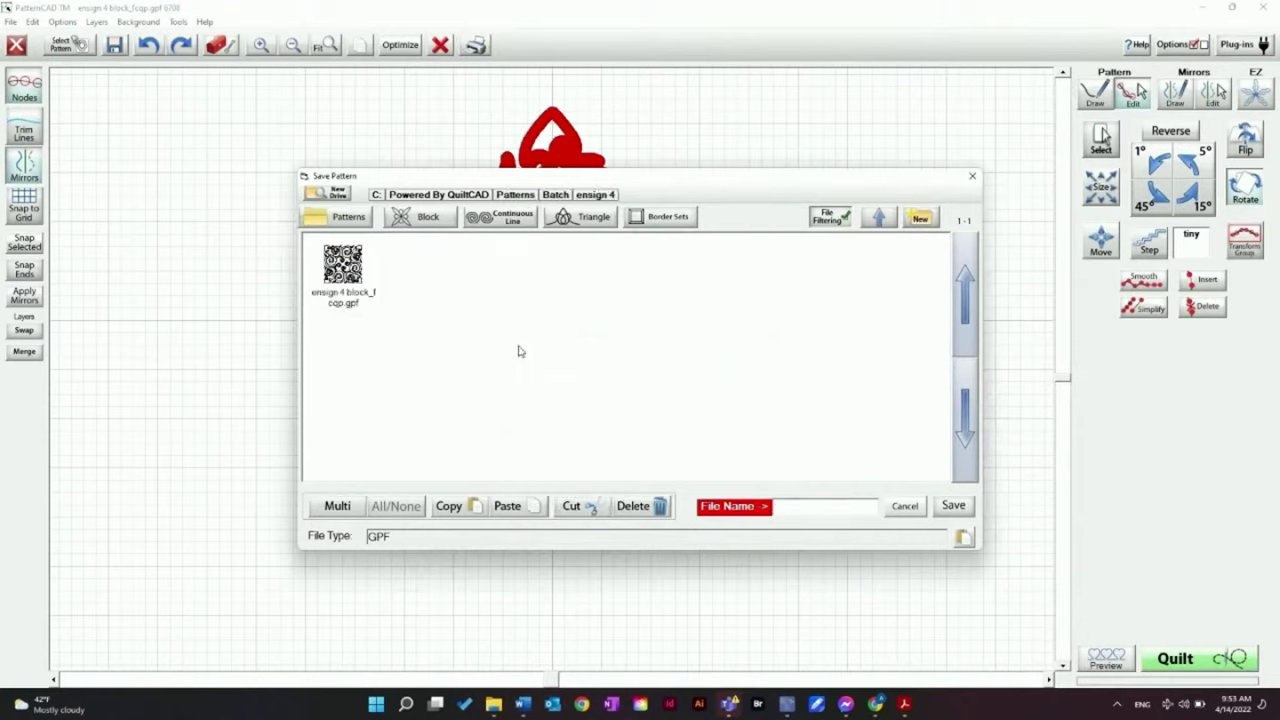
Save the rotated pattern in the ensign 4 folder with the file name "ensign 4 onpoint"
click(815, 509)
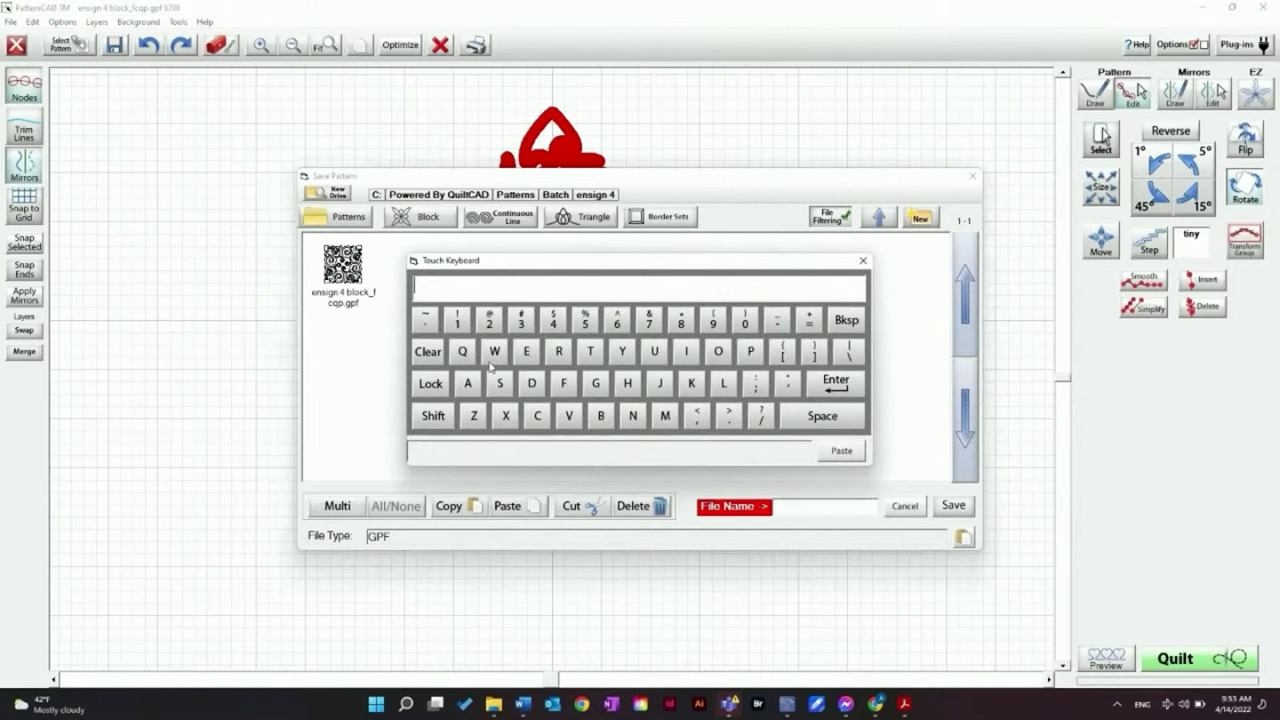
click(536, 357)
click(636, 418)
click(500, 383)
click(686, 351)
click(596, 383)
click(633, 418)
click(822, 415)
click(553, 320)
click(808, 416)
click(717, 351)
click(632, 415)
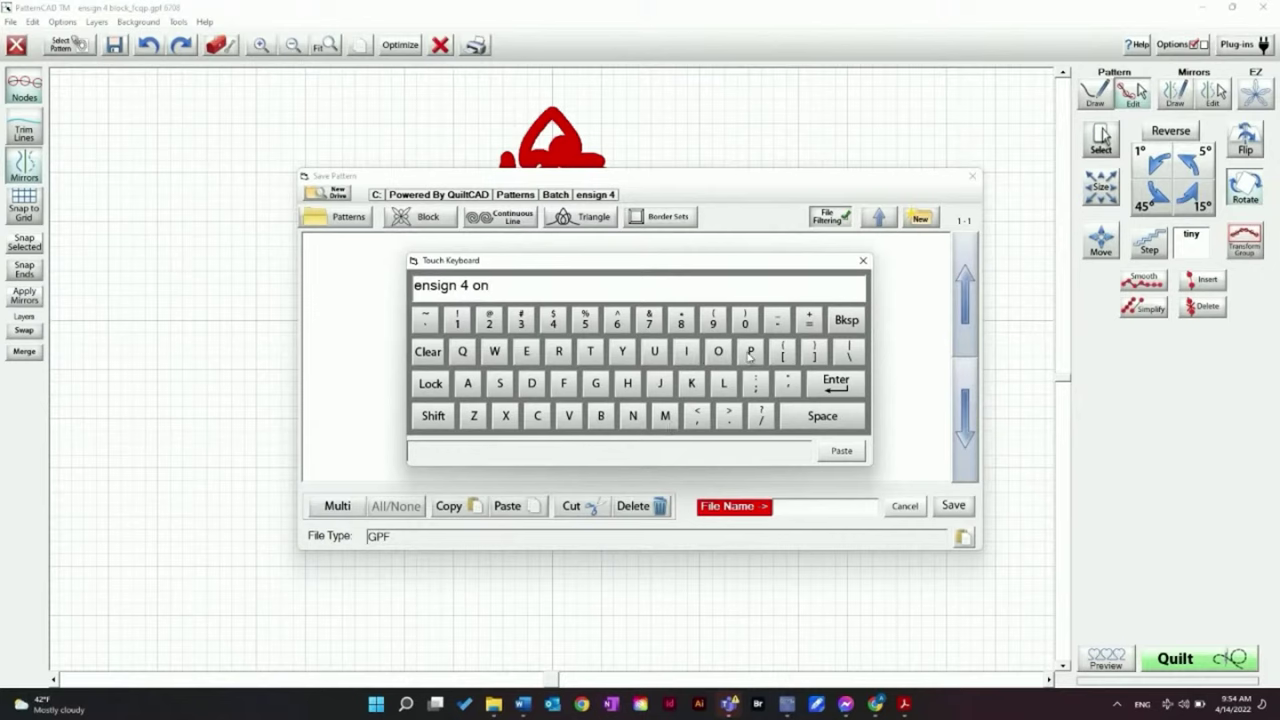
click(750, 351)
click(717, 351)
click(686, 351)
click(632, 415)
click(591, 351)
click(836, 386)
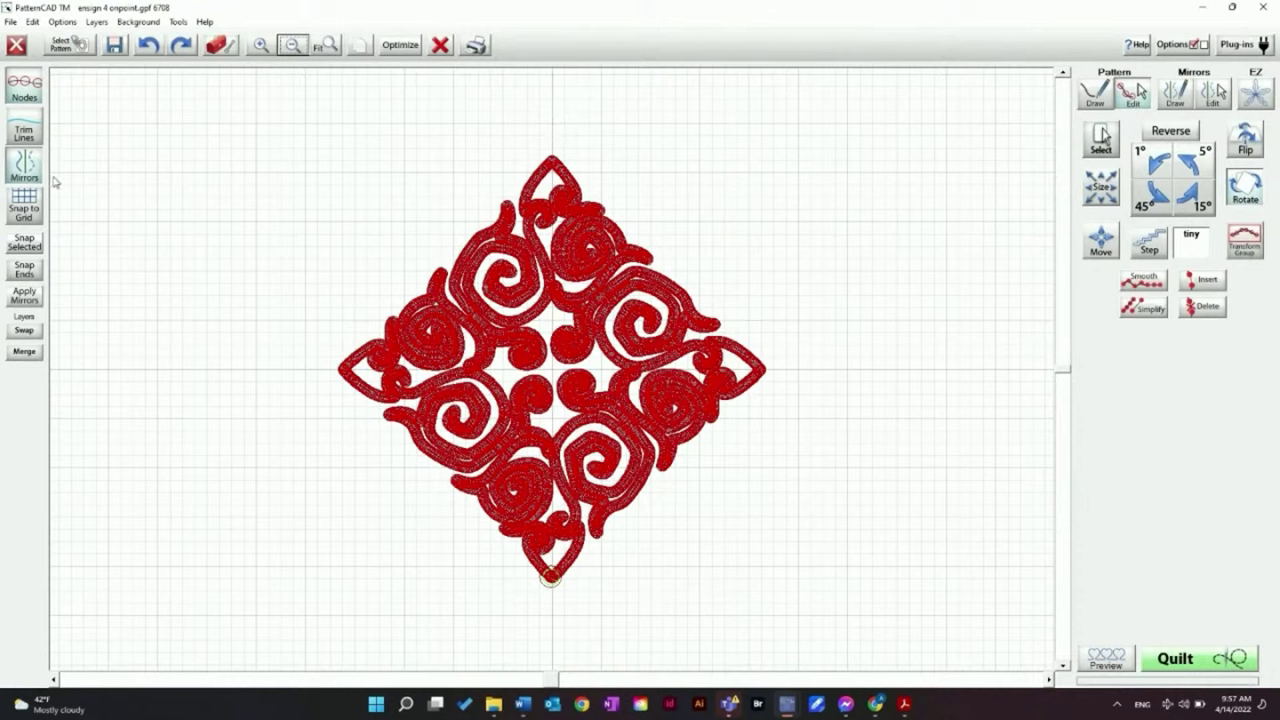
Hide the nodes of the on-point pattern and swap the active layer with the other layer
click(30, 88)
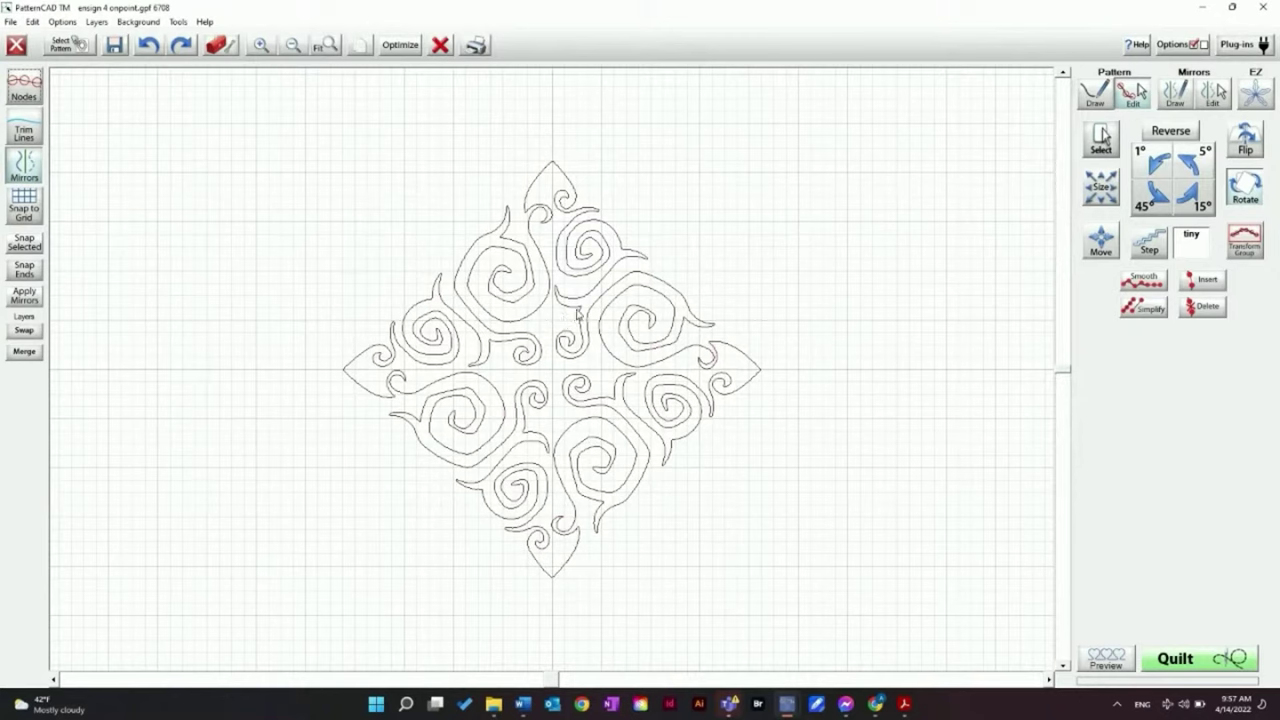
click(24, 331)
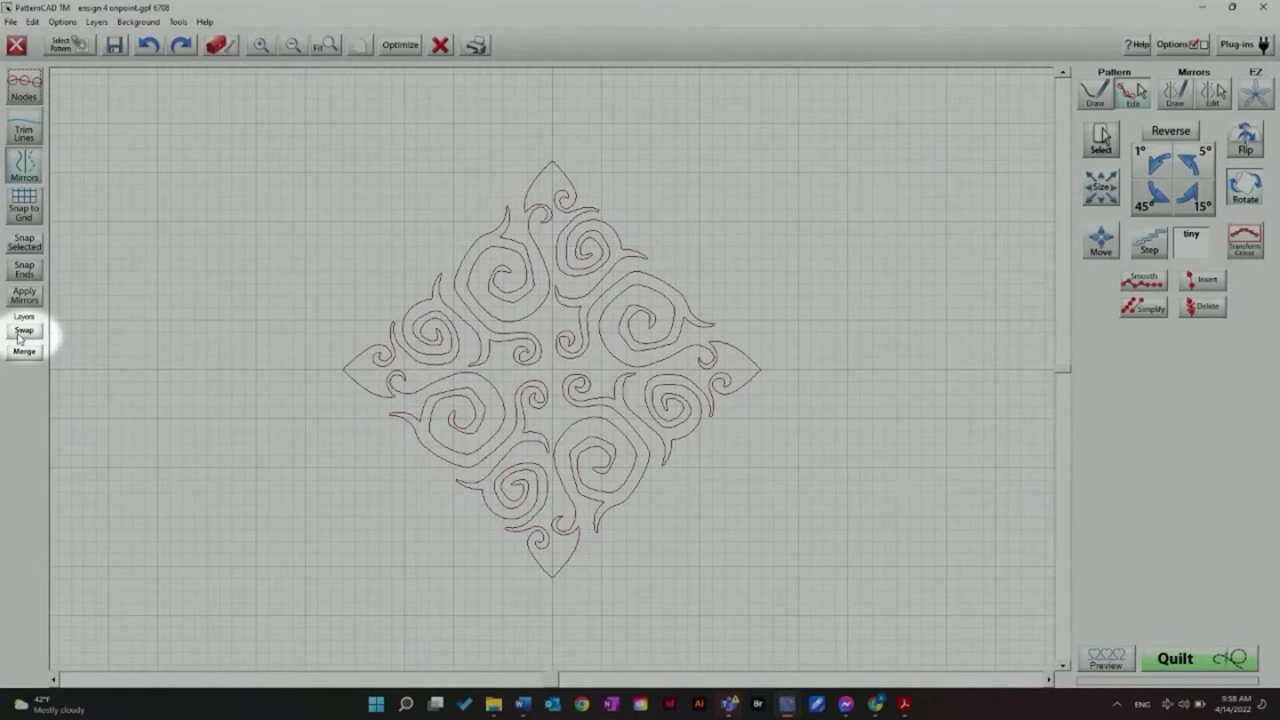
click(24, 338)
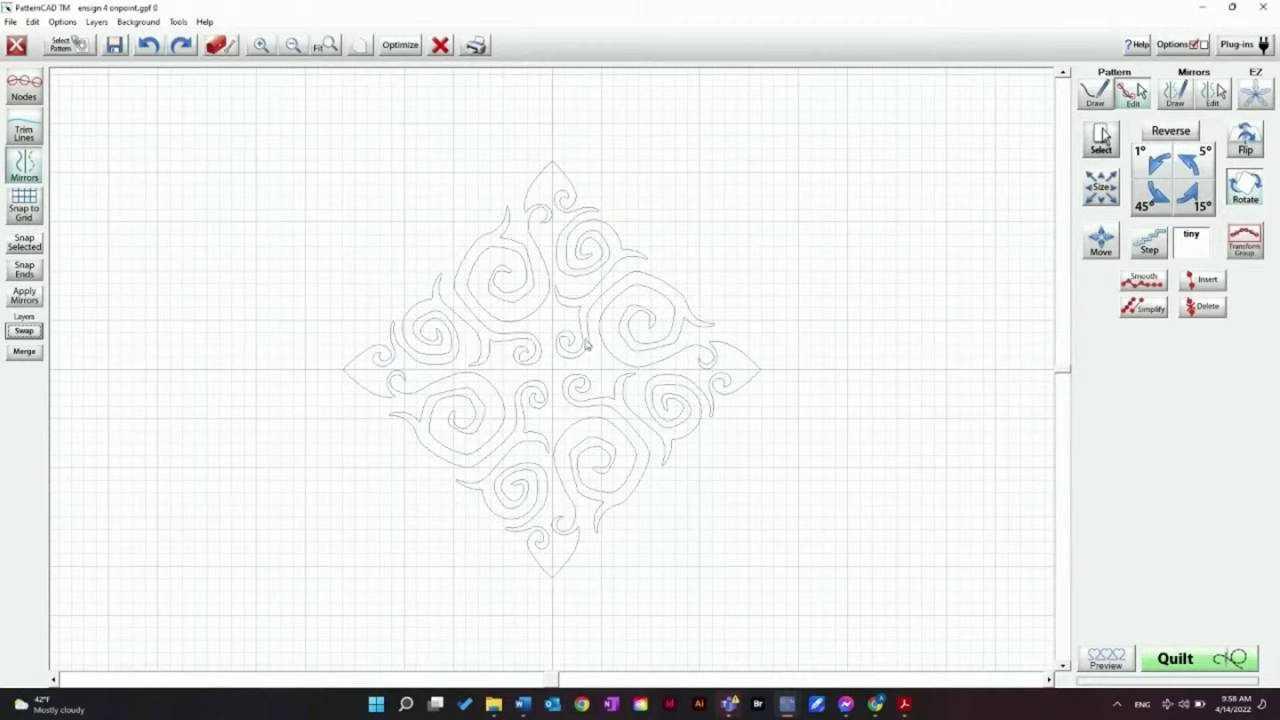
Show nodes on the swapped layer, try to box-select the pattern's central part, and open the selection tools
click(20, 92)
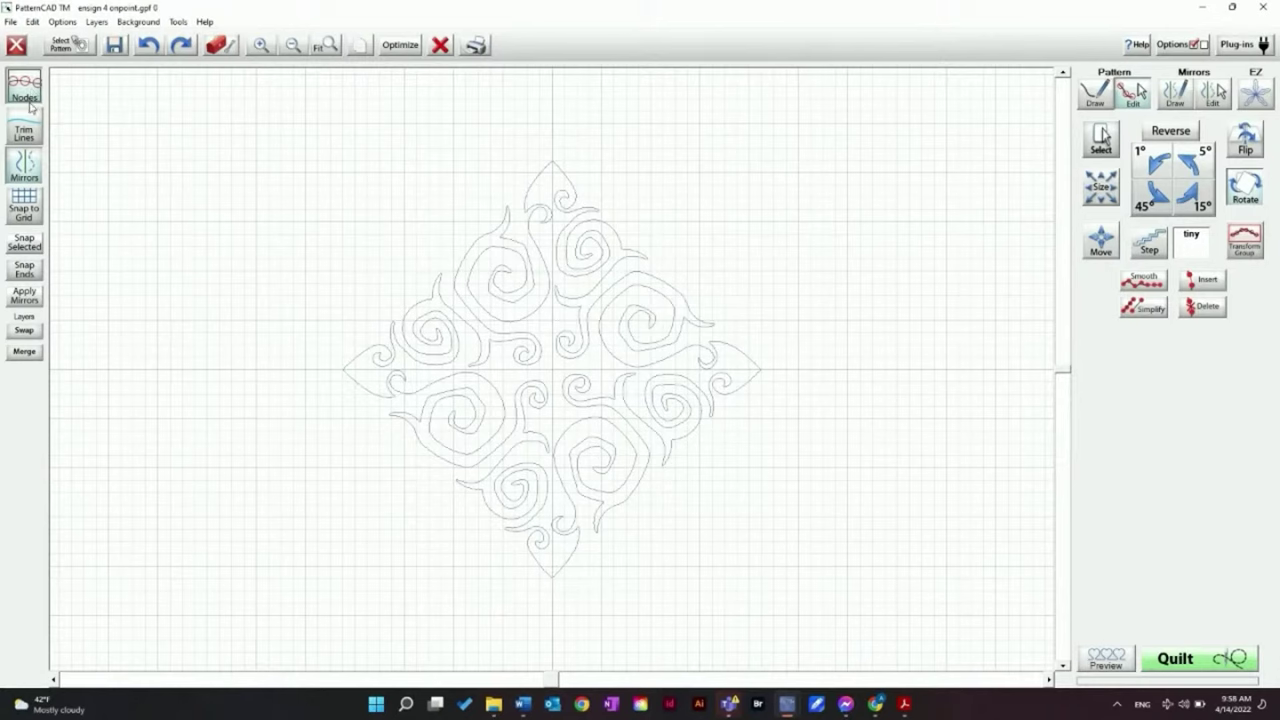
drag(468, 283, 674, 471)
drag(406, 290, 500, 462)
click(1103, 142)
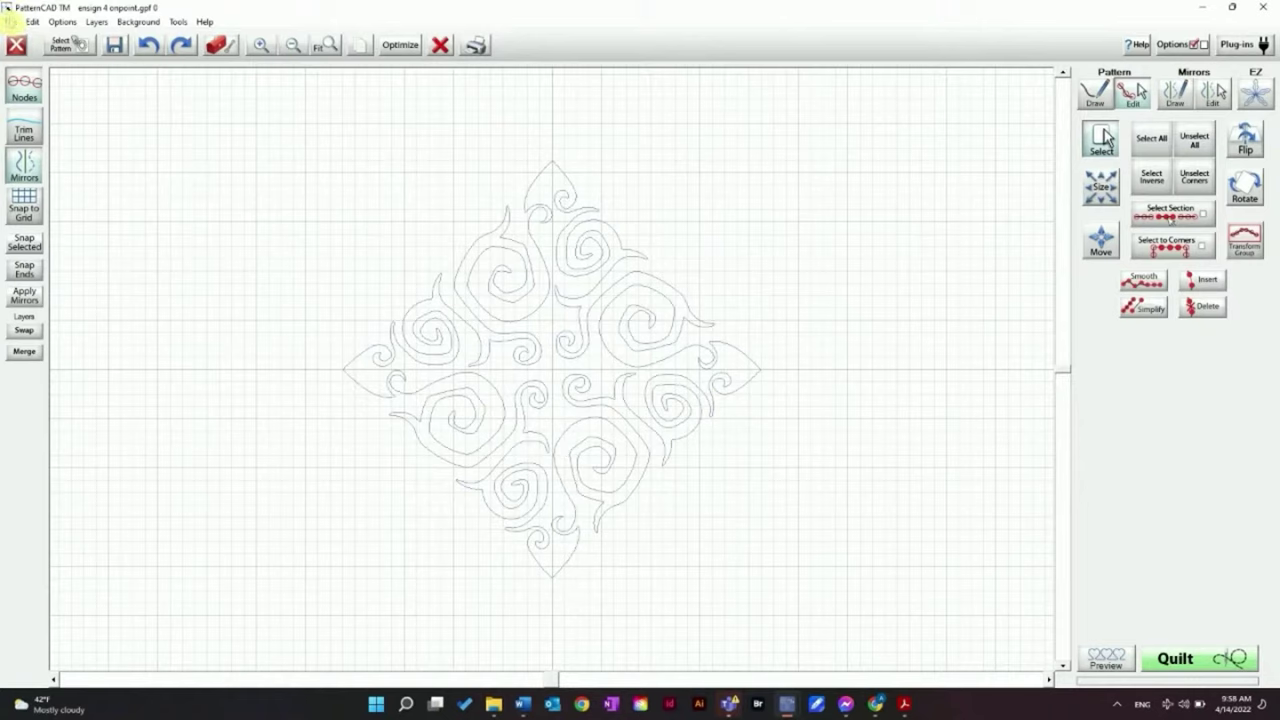
Open the saved pattern ensign 4 onpoint.gpf as is from the ENSIGN 4 folder onto the active layer
click(10, 20)
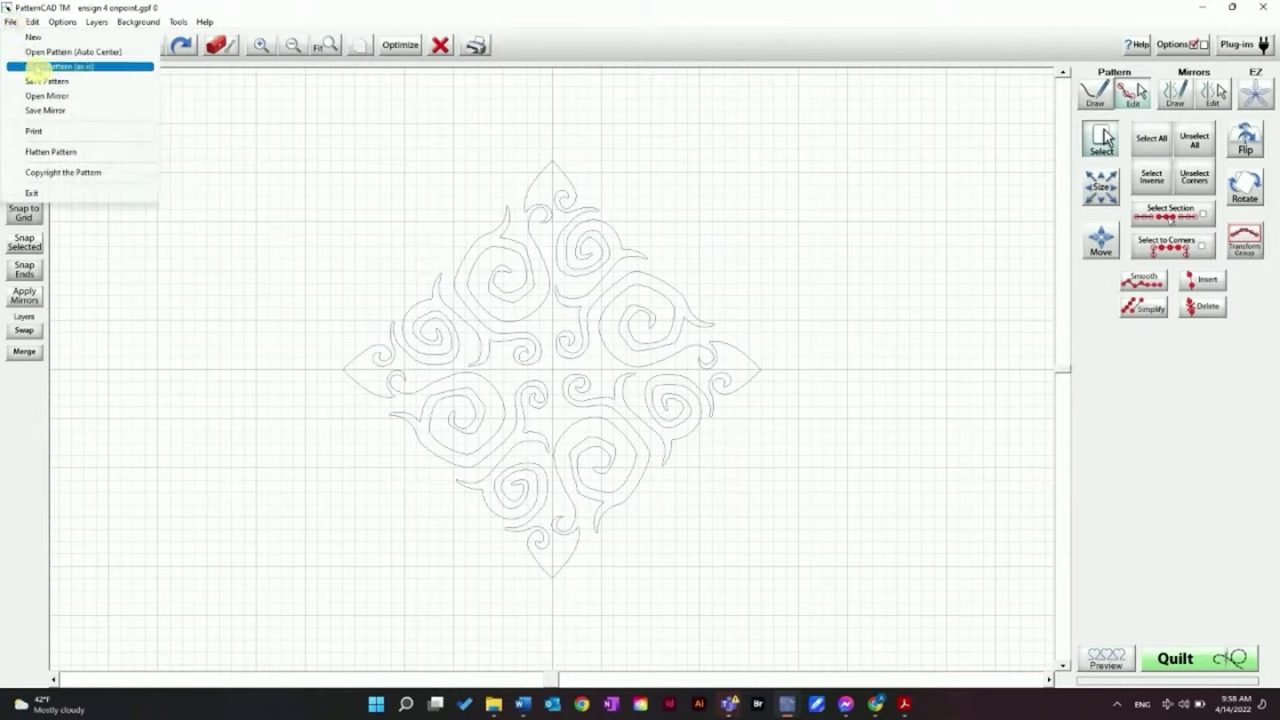
click(99, 67)
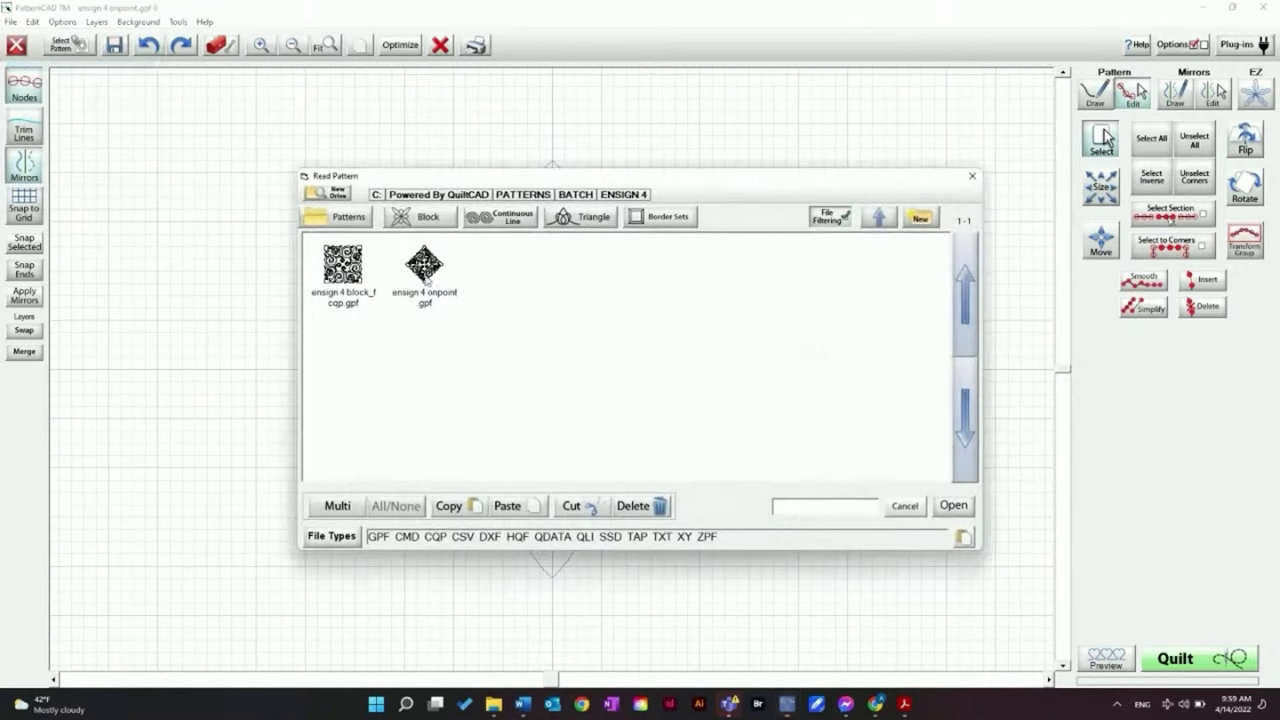
click(428, 283)
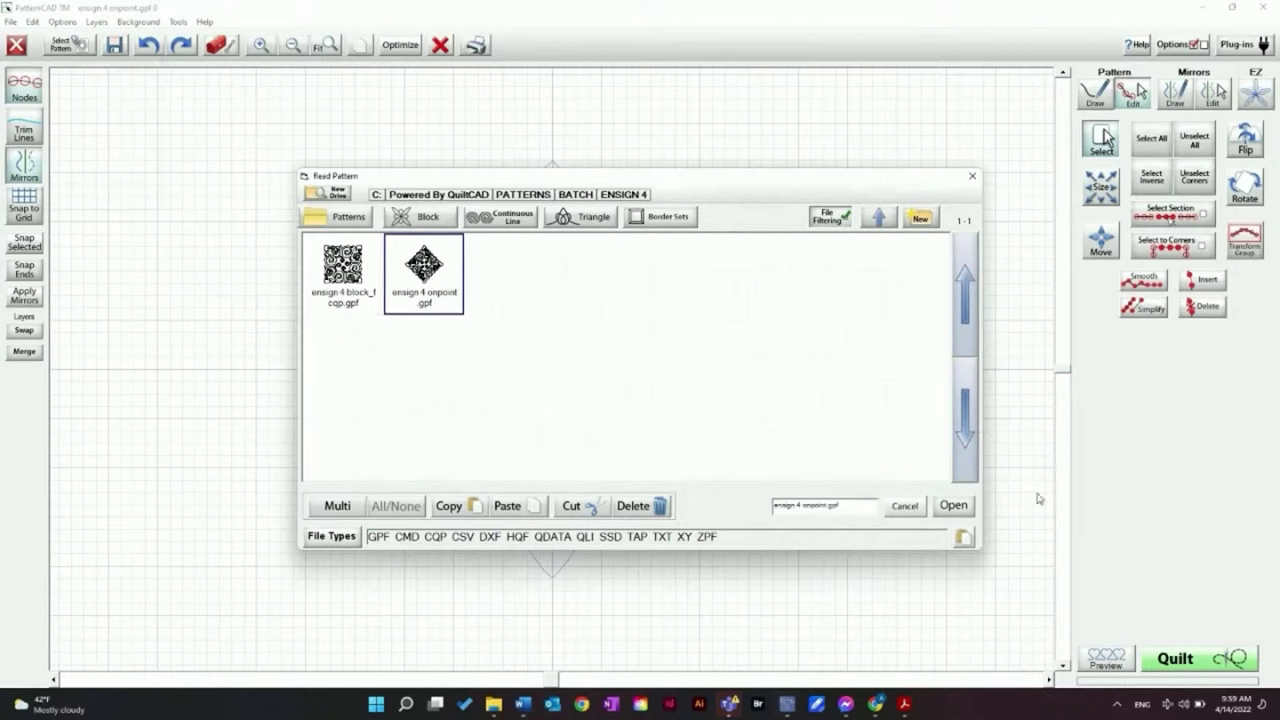
click(953, 506)
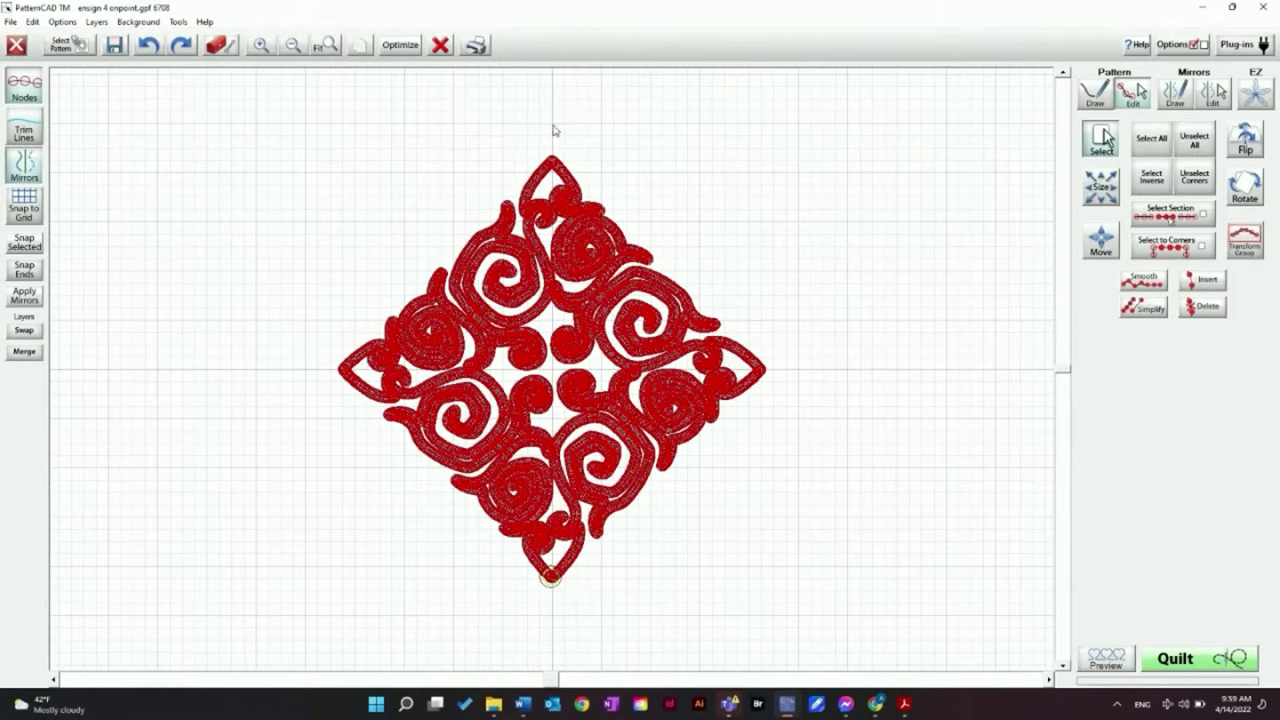
Delete all nodes of the on-point pattern that lie to the right of the vertical centre line
scroll(614, 622, down, 1)
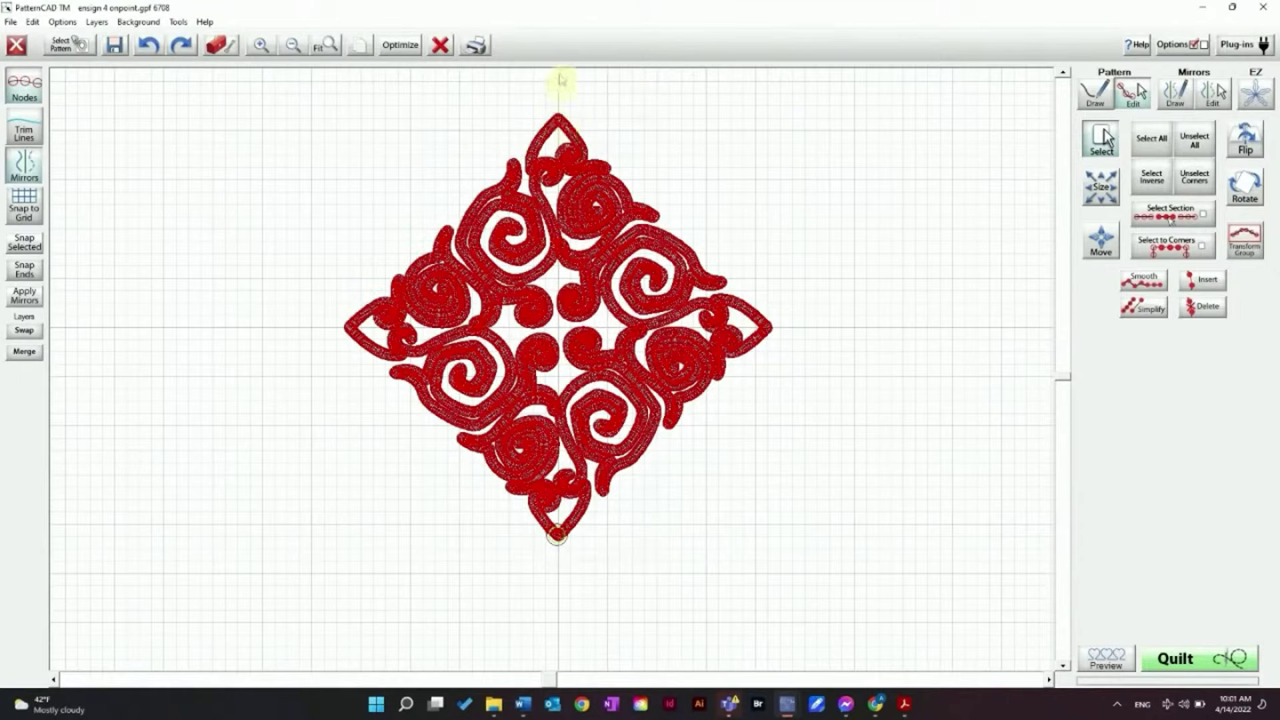
drag(558, 72, 802, 599)
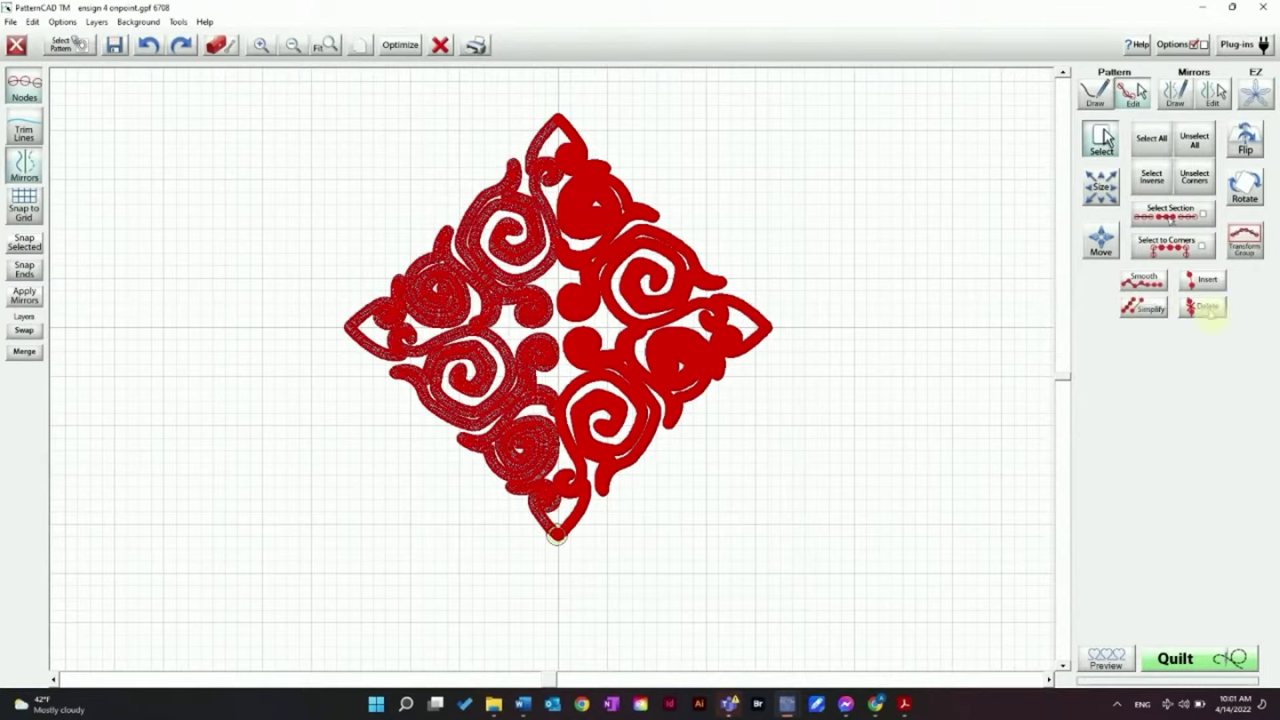
click(1206, 309)
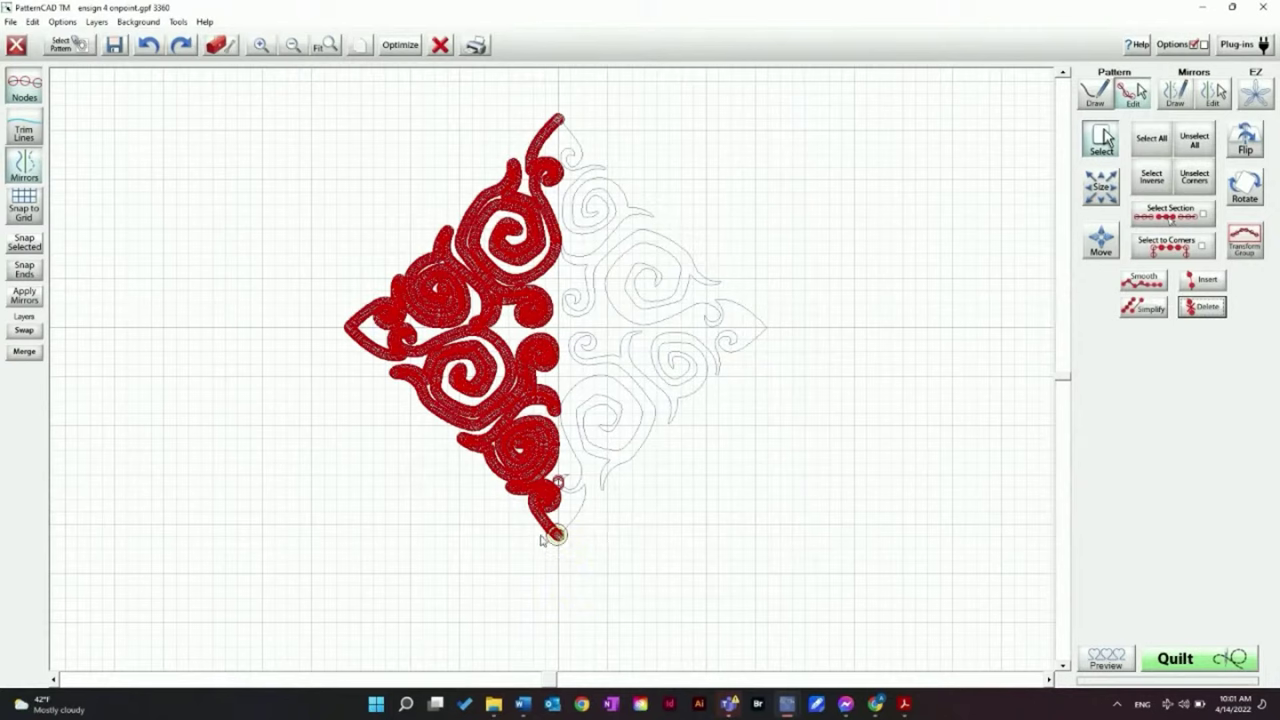
Clear the node selection at the pattern's bottom tip and pull the surplus end nodes away from the tip
drag(523, 512, 610, 582)
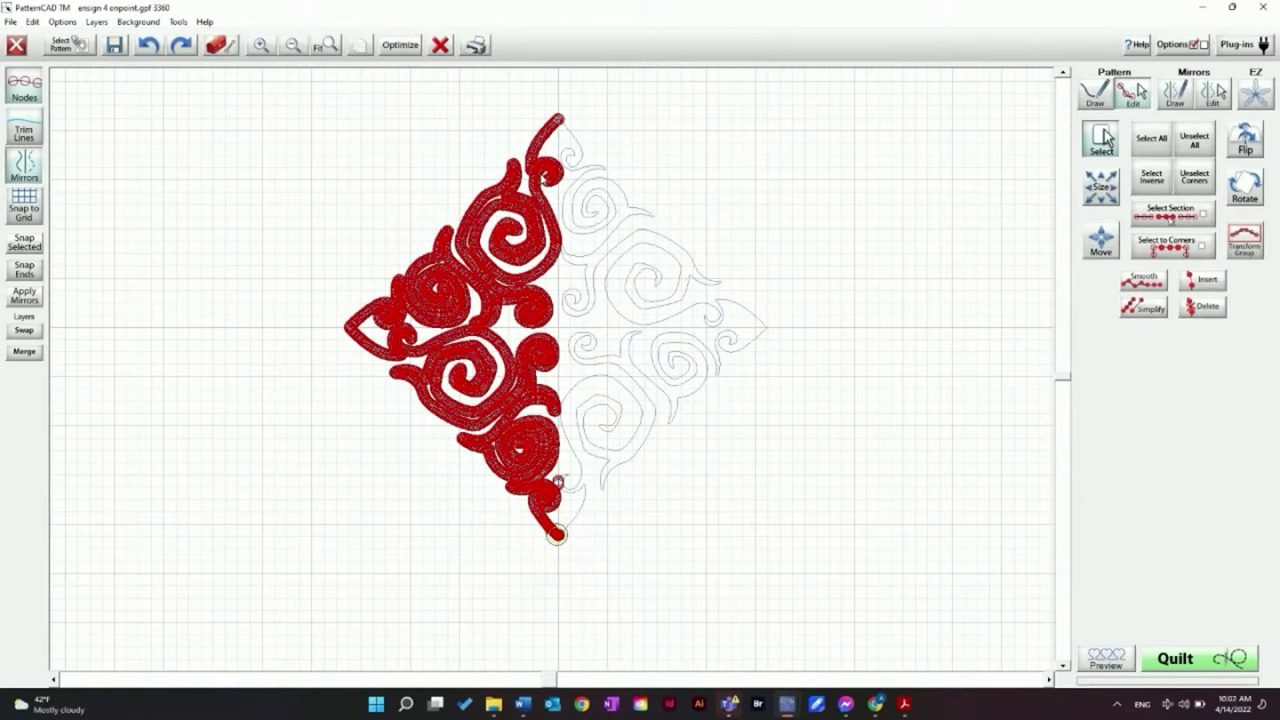
click(263, 48)
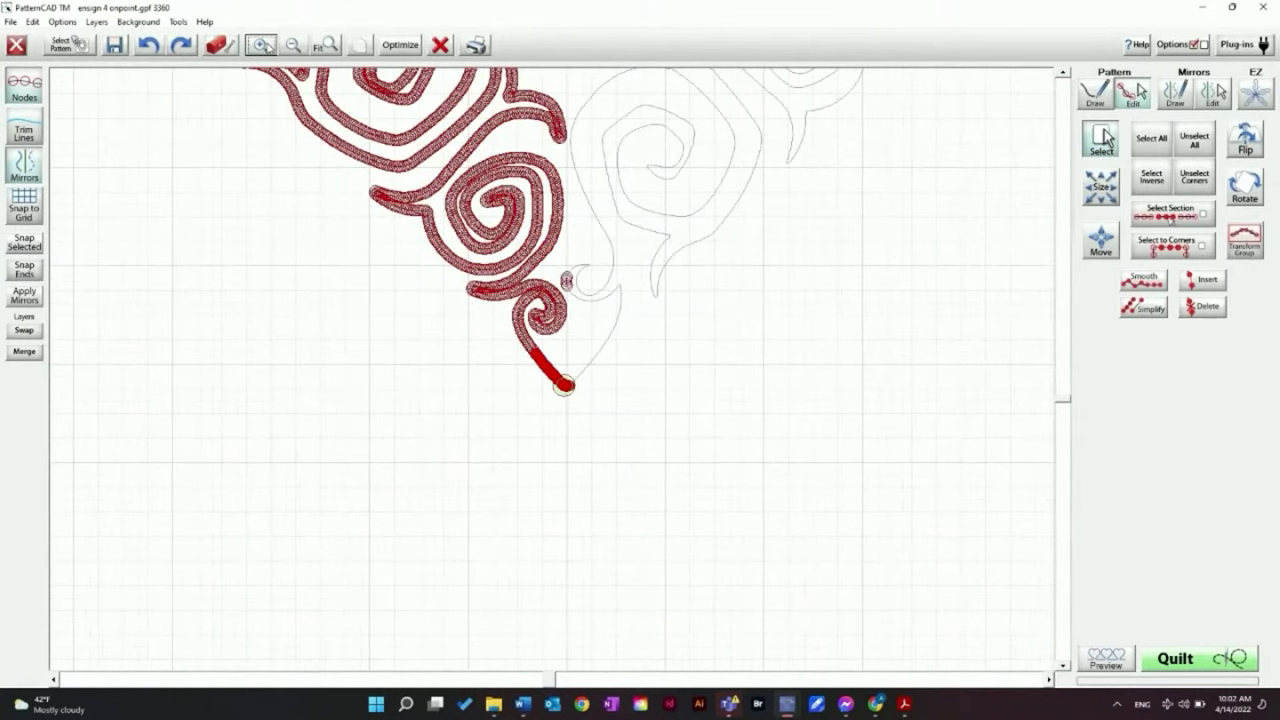
click(263, 48)
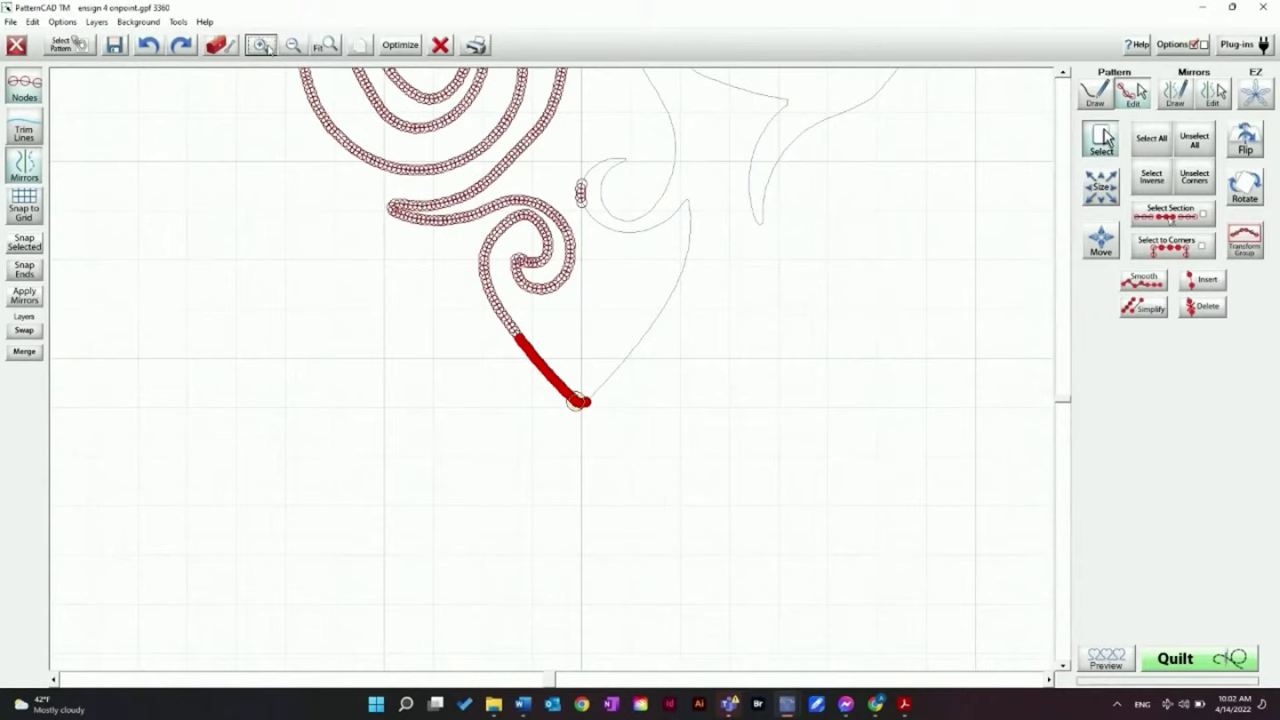
click(263, 48)
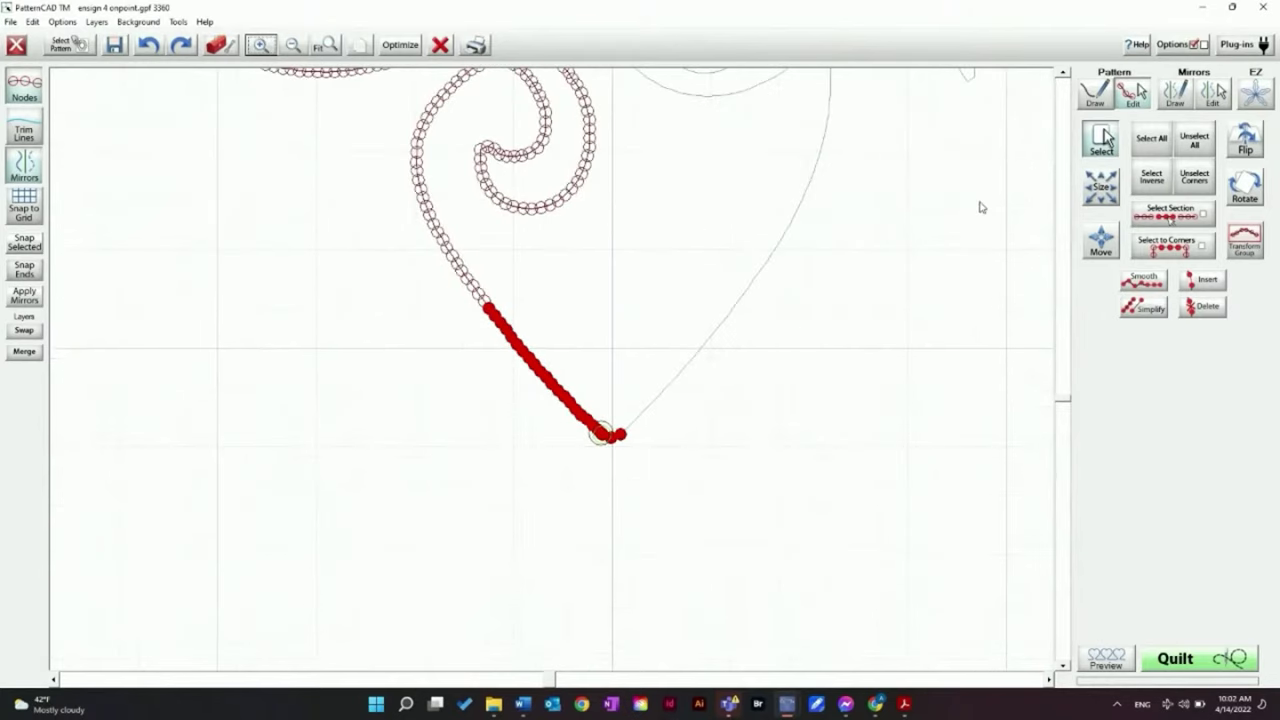
click(1197, 145)
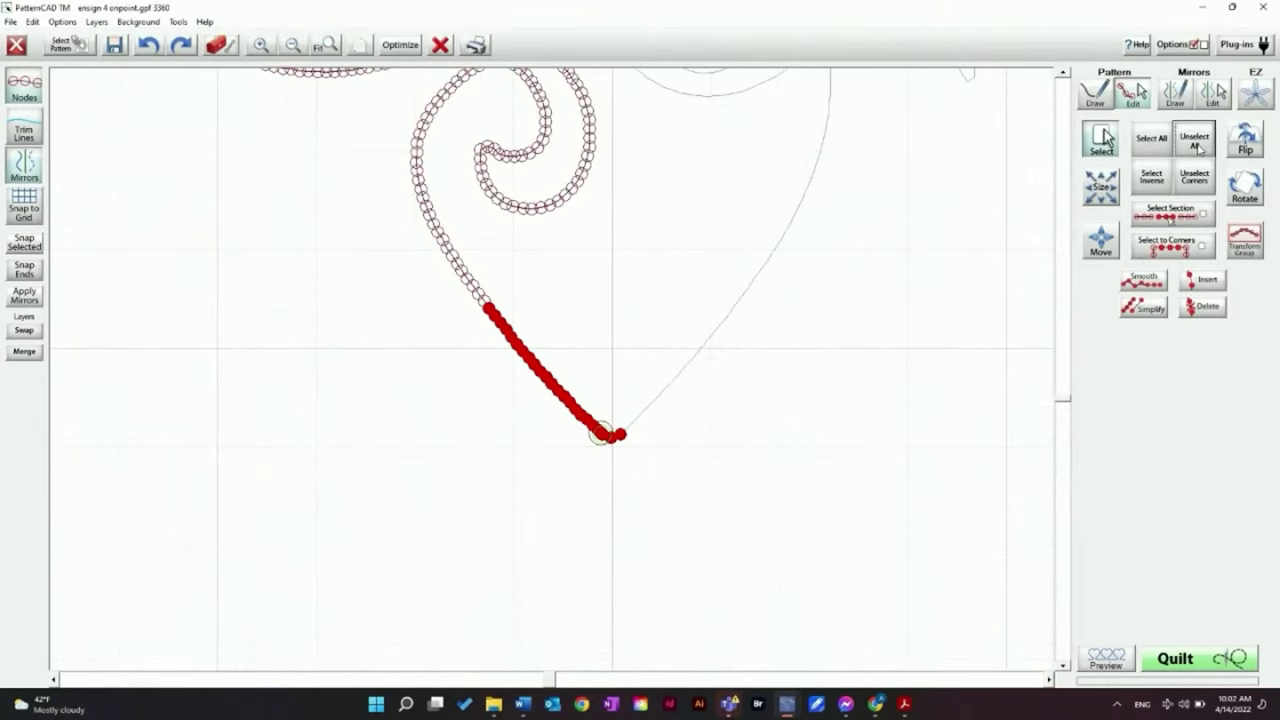
click(600, 442)
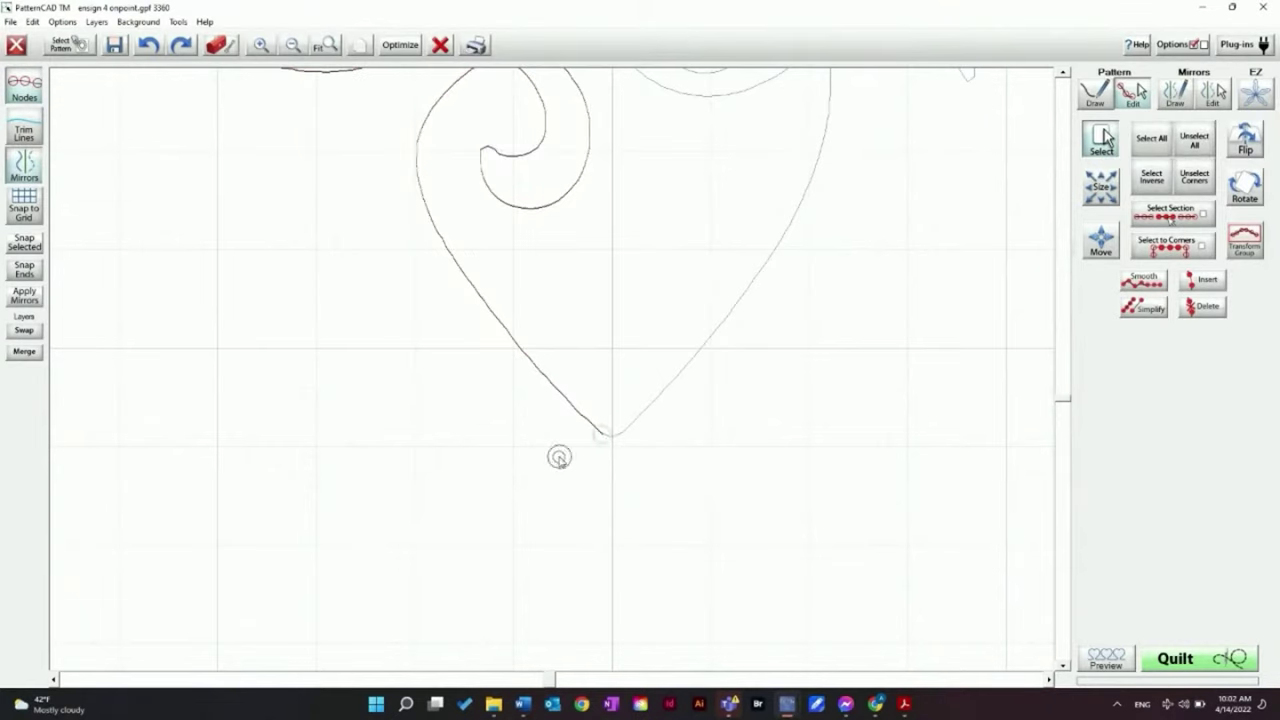
click(559, 457)
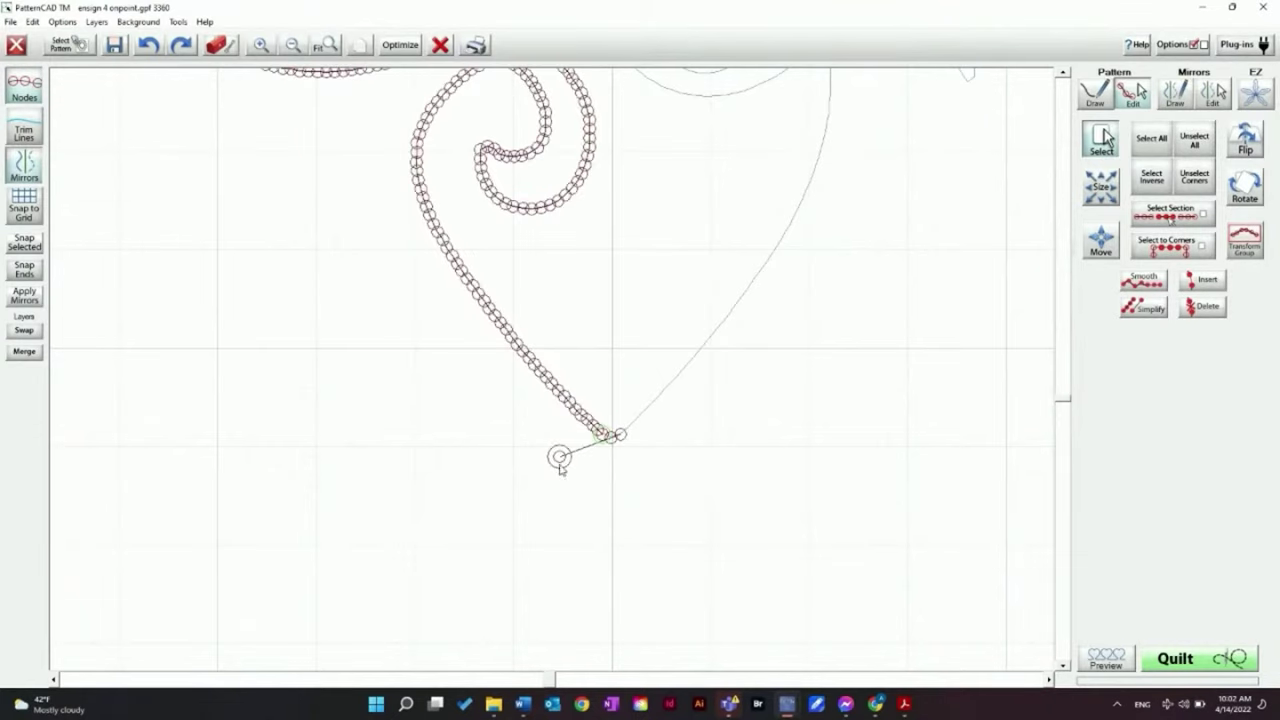
drag(559, 457, 660, 383)
drag(620, 438, 663, 435)
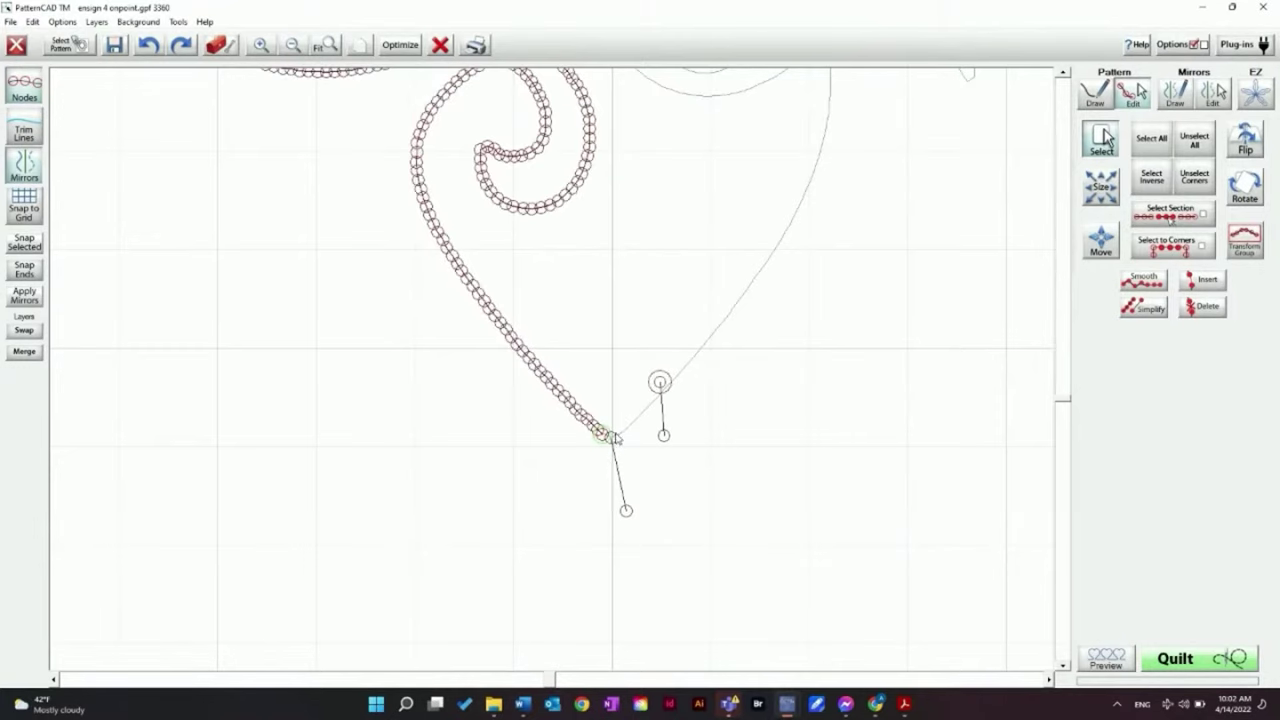
drag(612, 440, 662, 449)
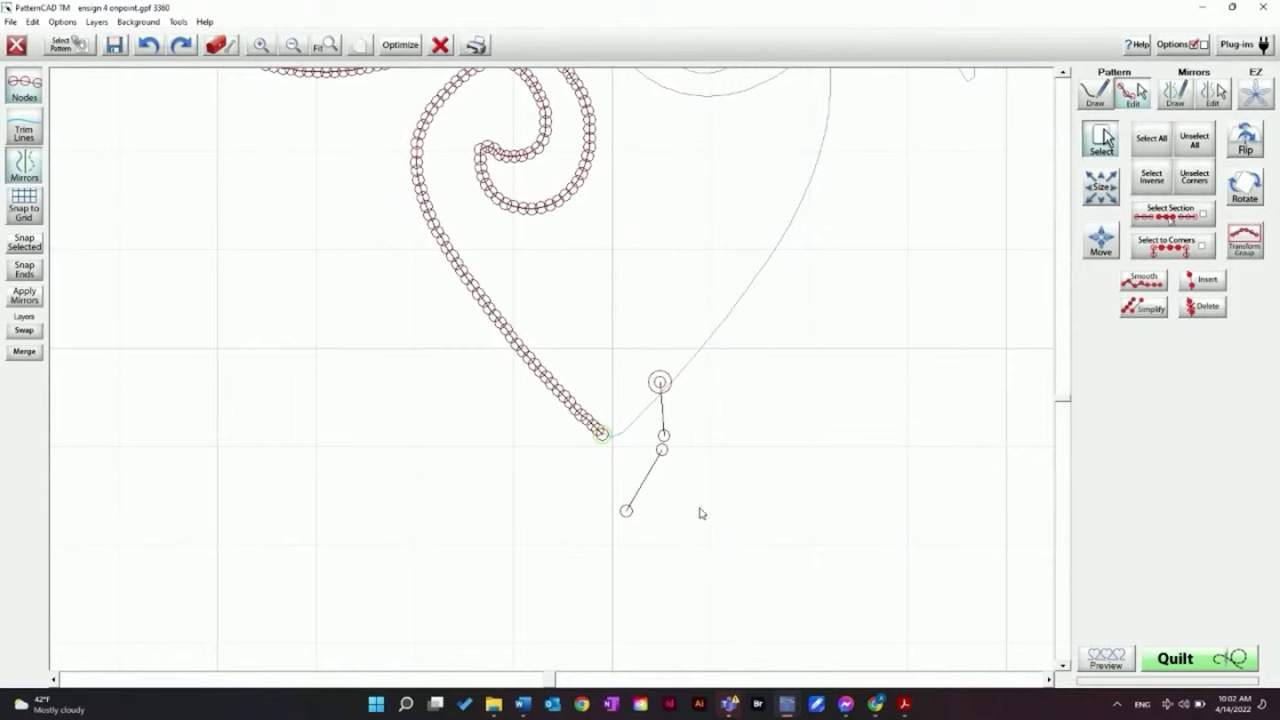
Select and delete the surplus nodes pulled away from the bottom tip
drag(628, 363, 710, 485)
drag(591, 486, 651, 531)
click(1207, 309)
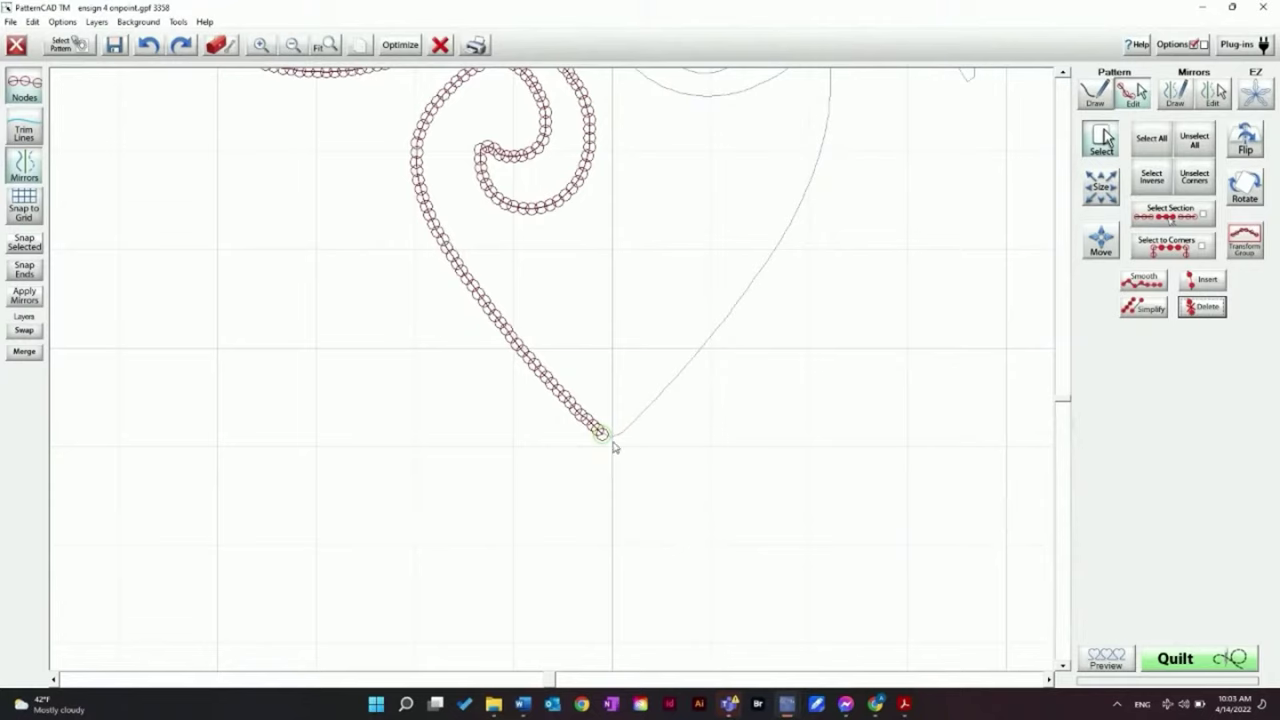
Place the bottom end node on the vertical centre line and delete the small leftover segment on that line above it
drag(604, 439, 609, 442)
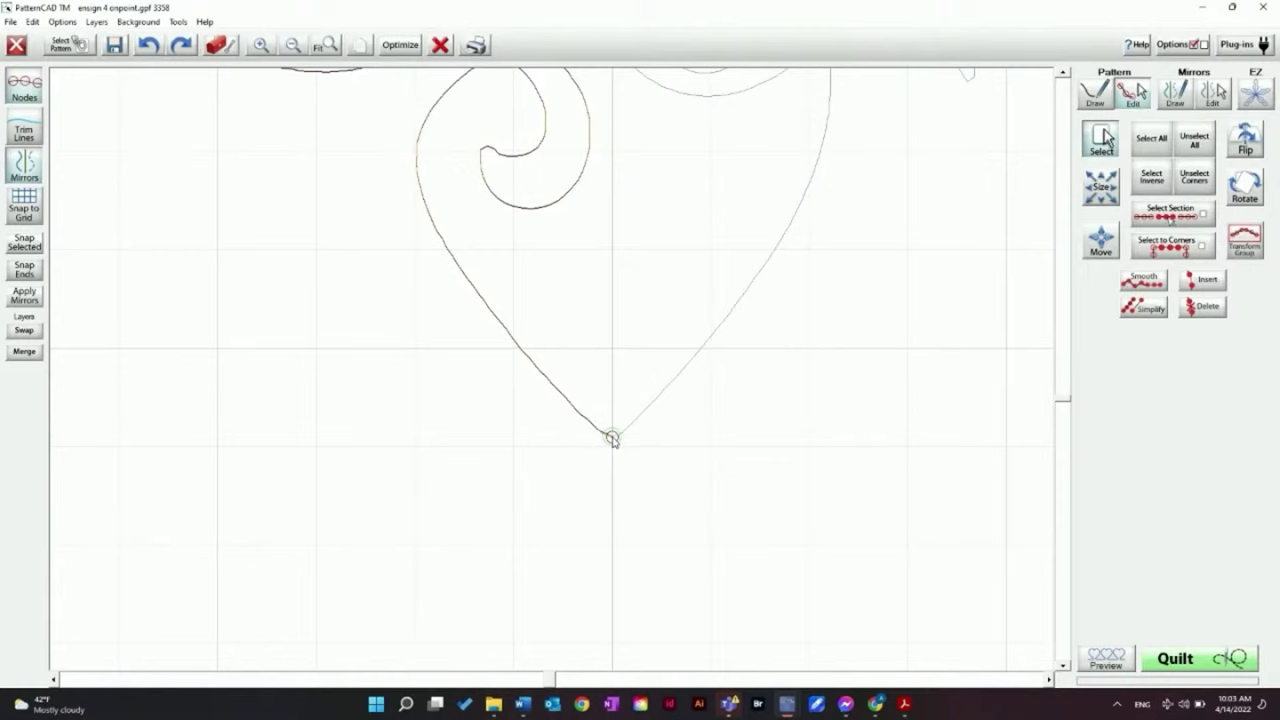
click(612, 438)
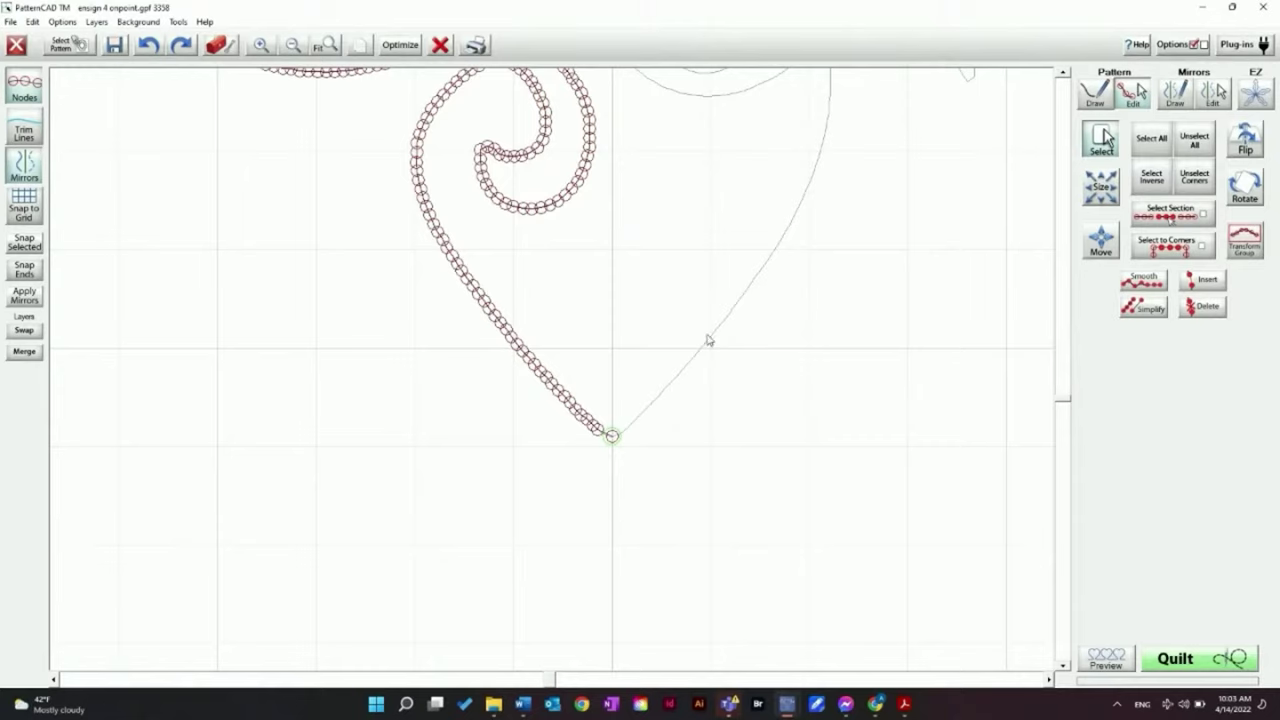
click(294, 46)
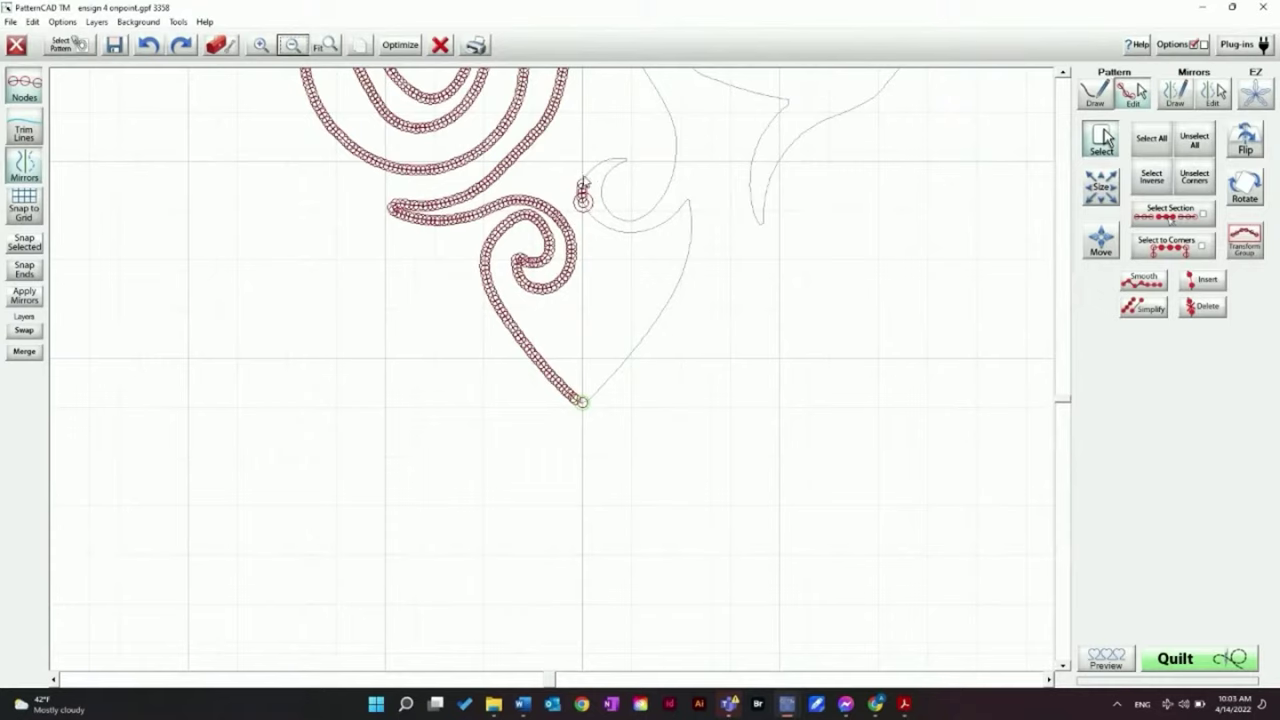
drag(564, 162, 615, 224)
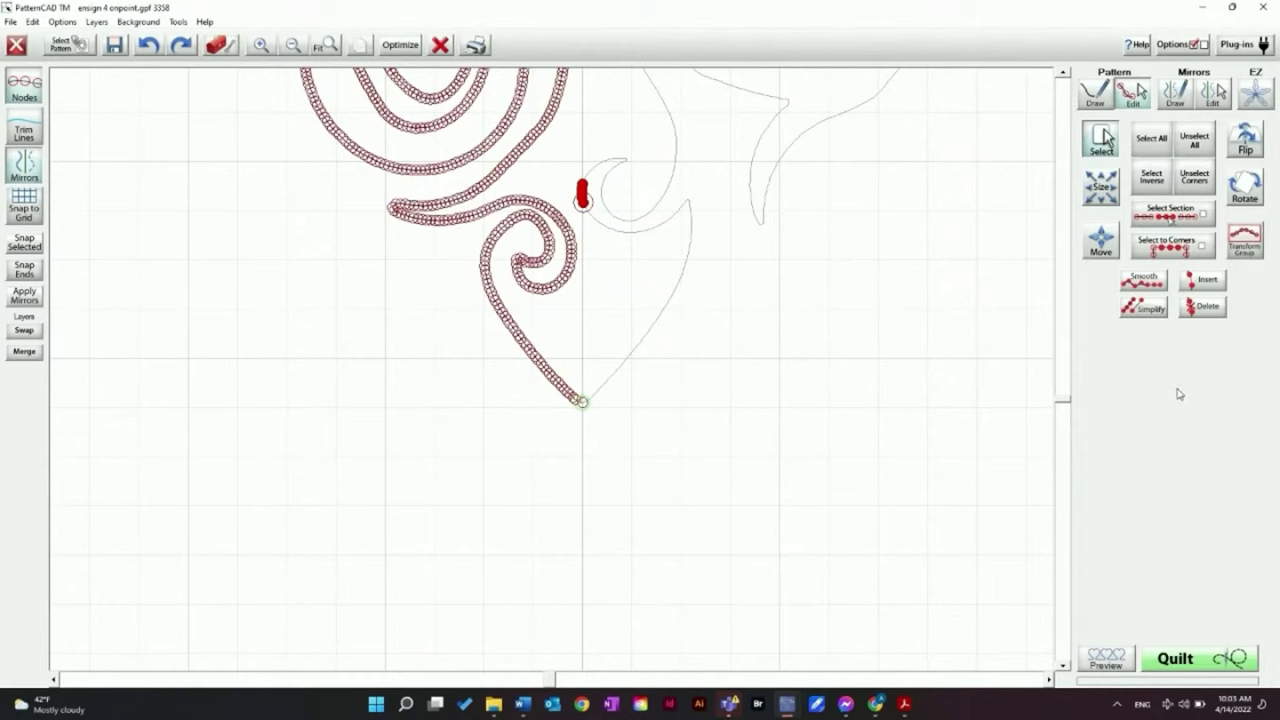
click(1198, 312)
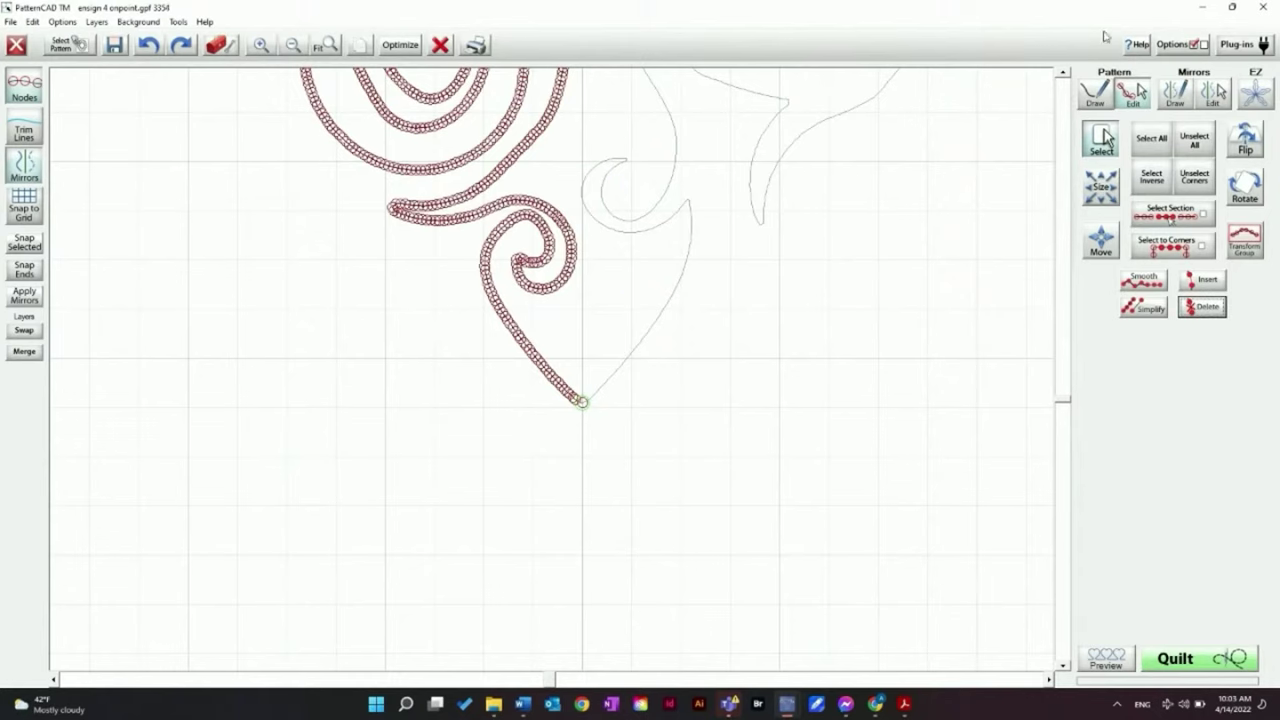
Clear the node selection at the pattern's top tip and move its end node onto the vertical centre line
scroll(1064, 112, up, 3)
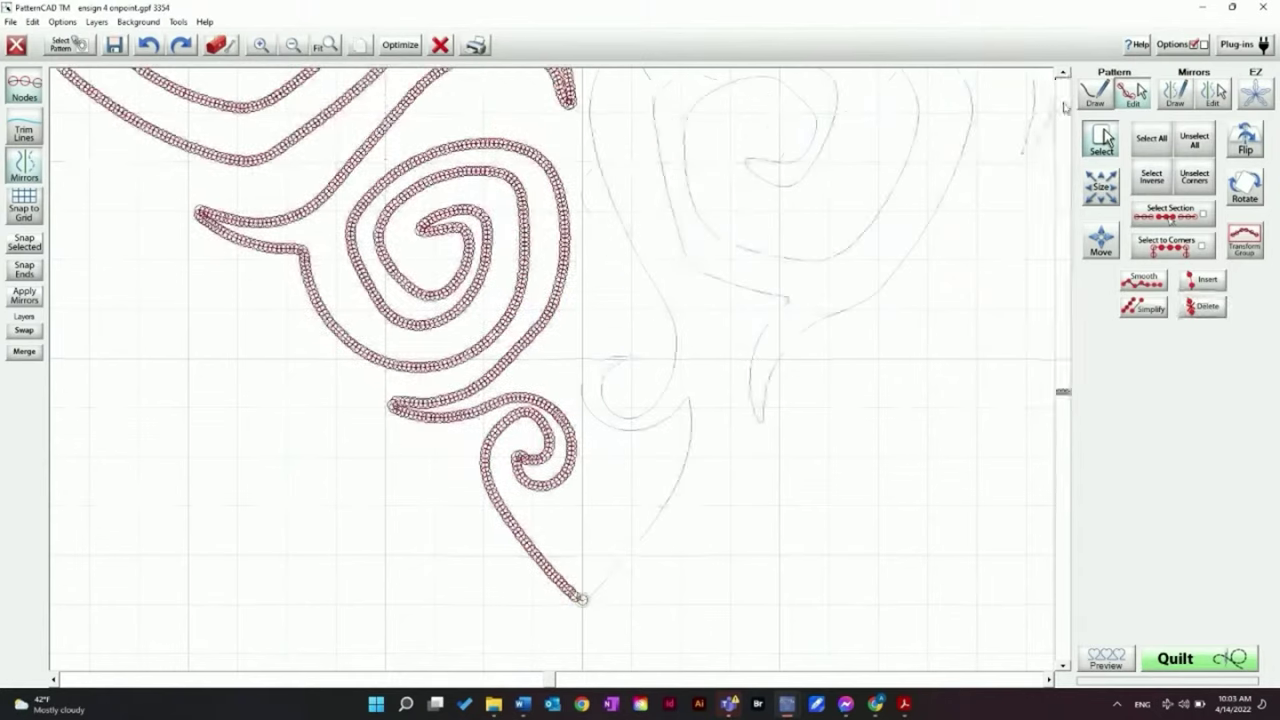
scroll(1066, 108, up, 3)
scroll(1066, 108, up, 9)
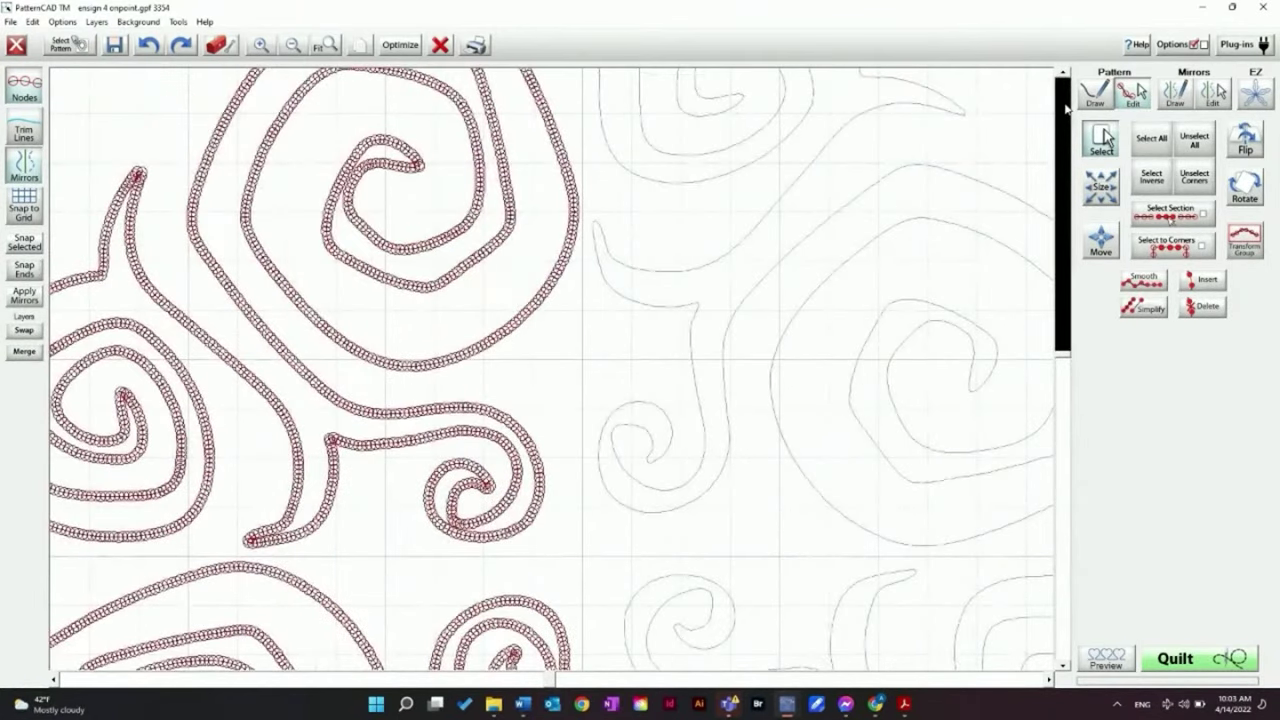
scroll(1066, 108, up, 3)
scroll(1066, 108, up, 6)
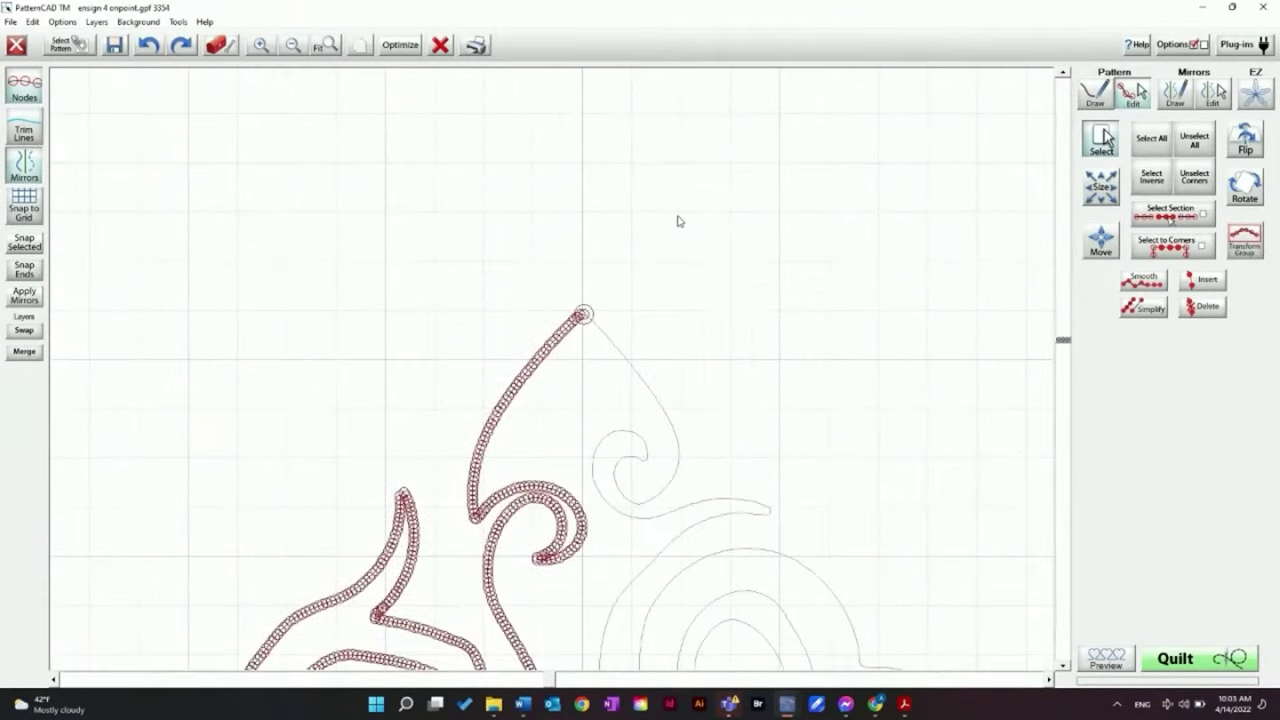
drag(548, 292, 628, 357)
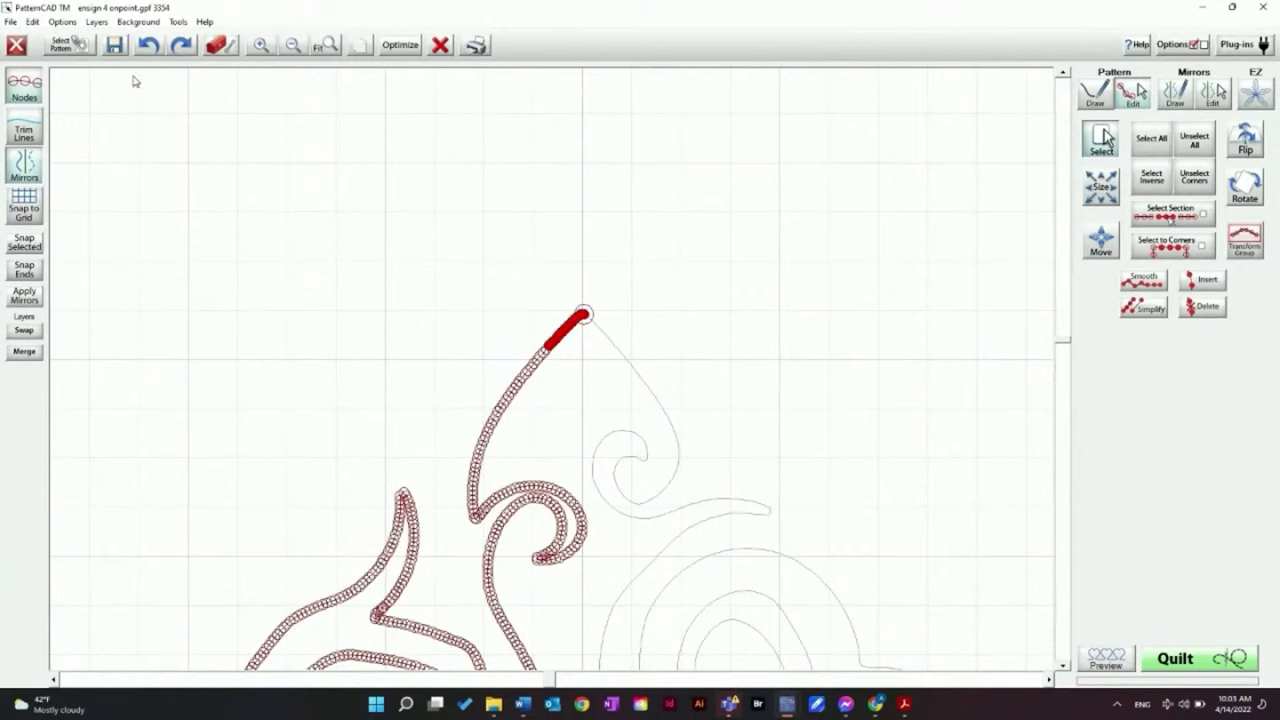
click(263, 45)
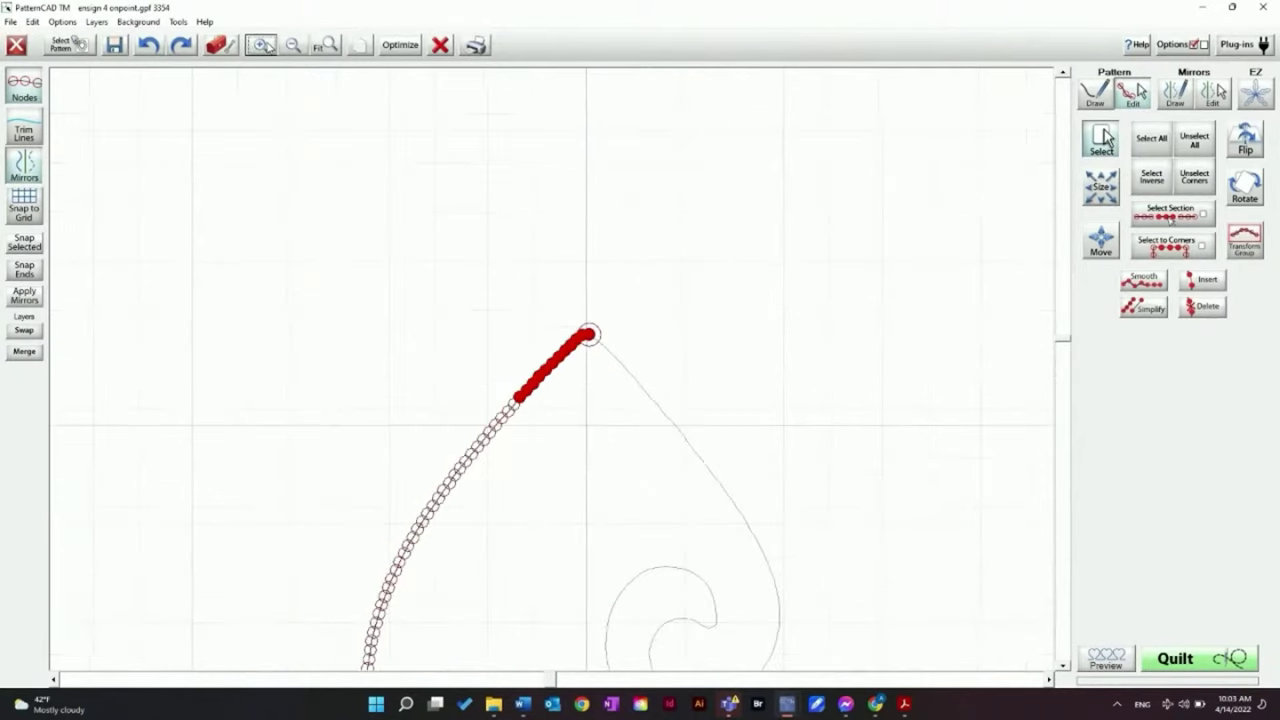
click(263, 45)
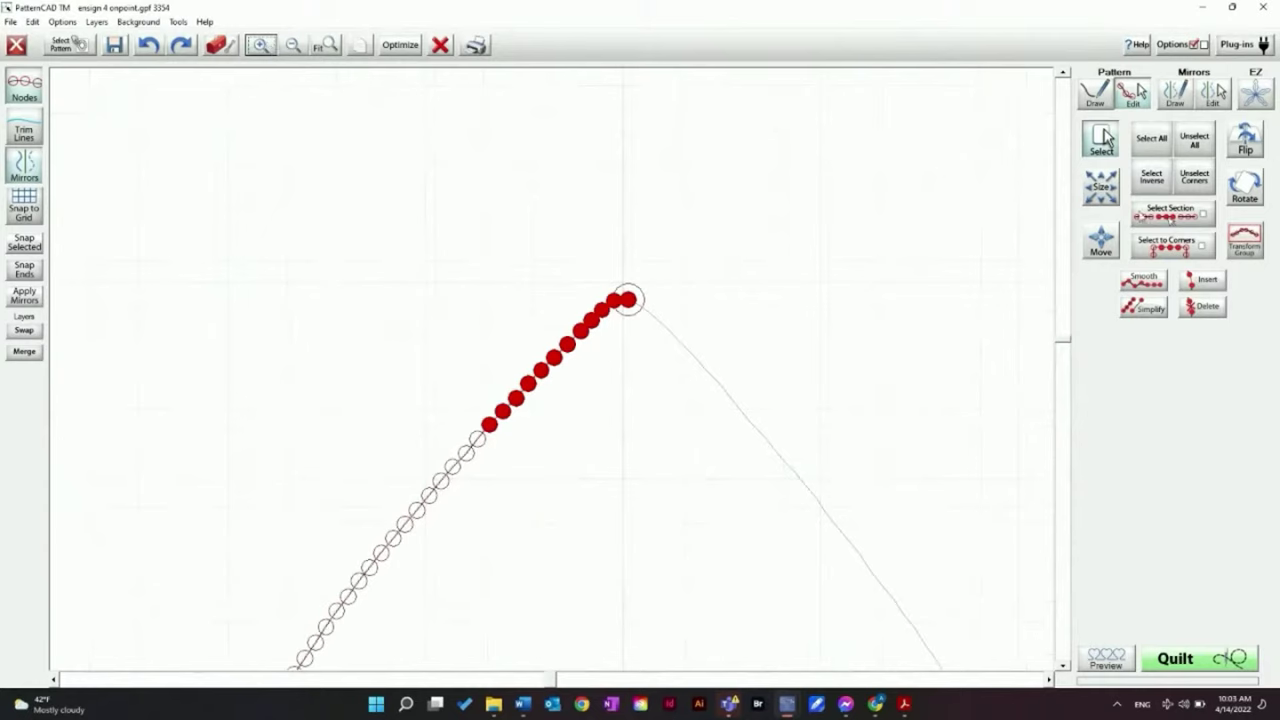
click(1190, 140)
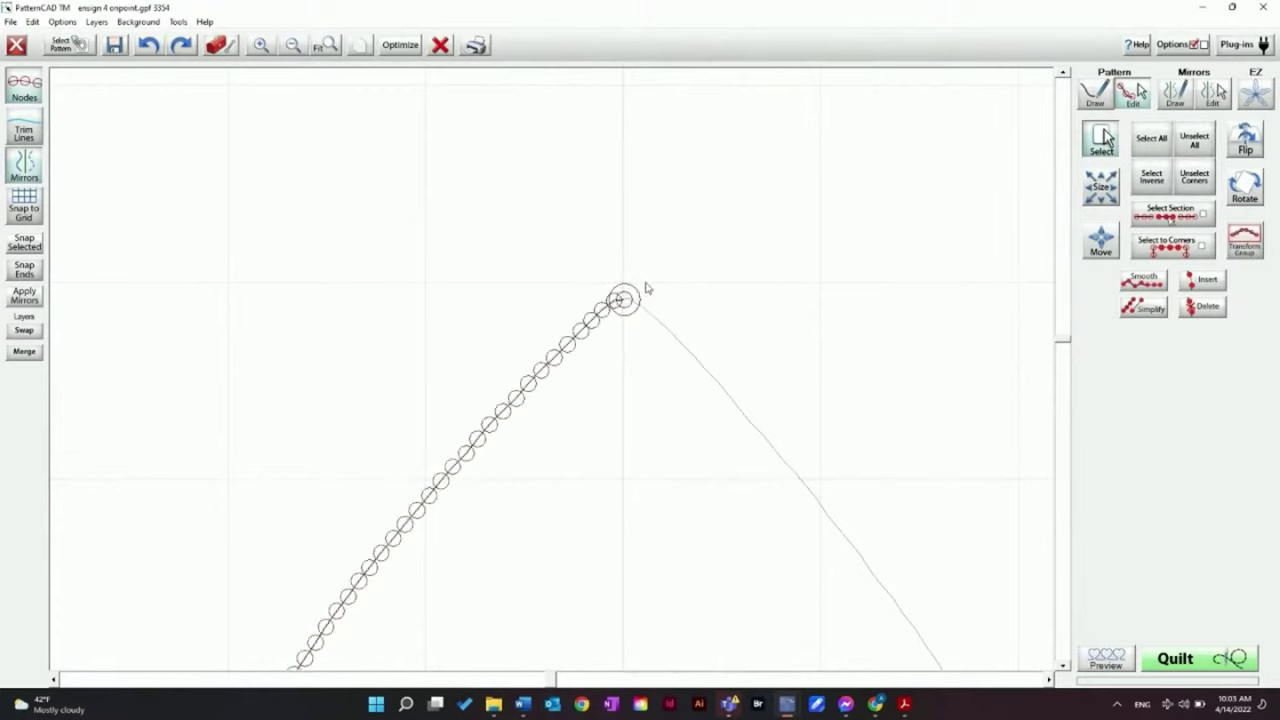
Check the whole trimmed half of the on-point pattern from its top tip to its bottom tip
click(293, 46)
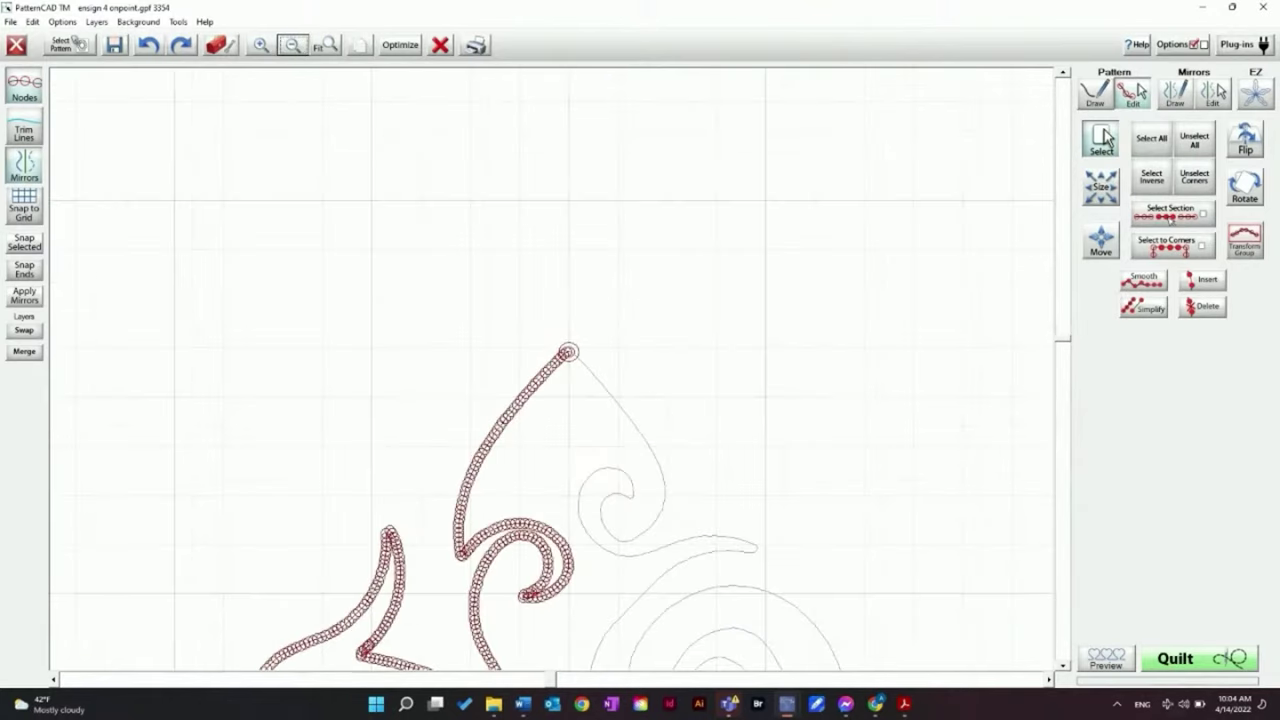
click(293, 46)
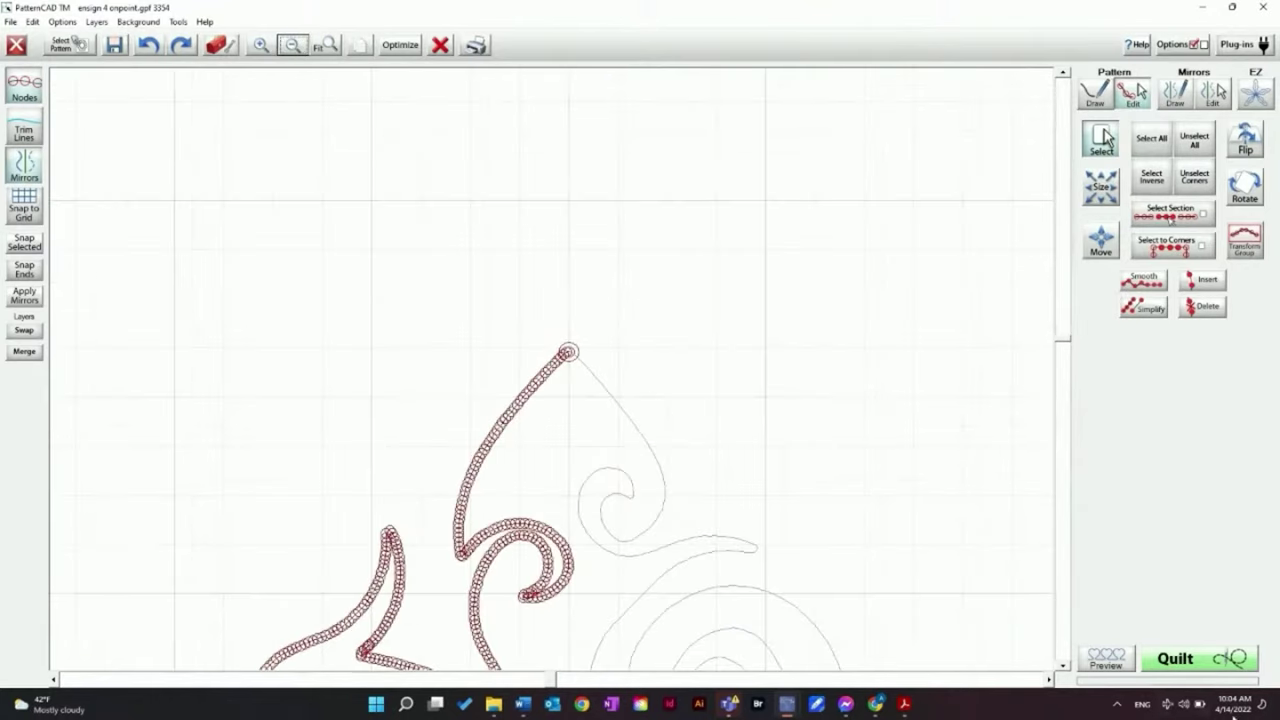
click(1063, 665)
click(1063, 665)
click(1063, 665)
scroll(300, 62, down, 2)
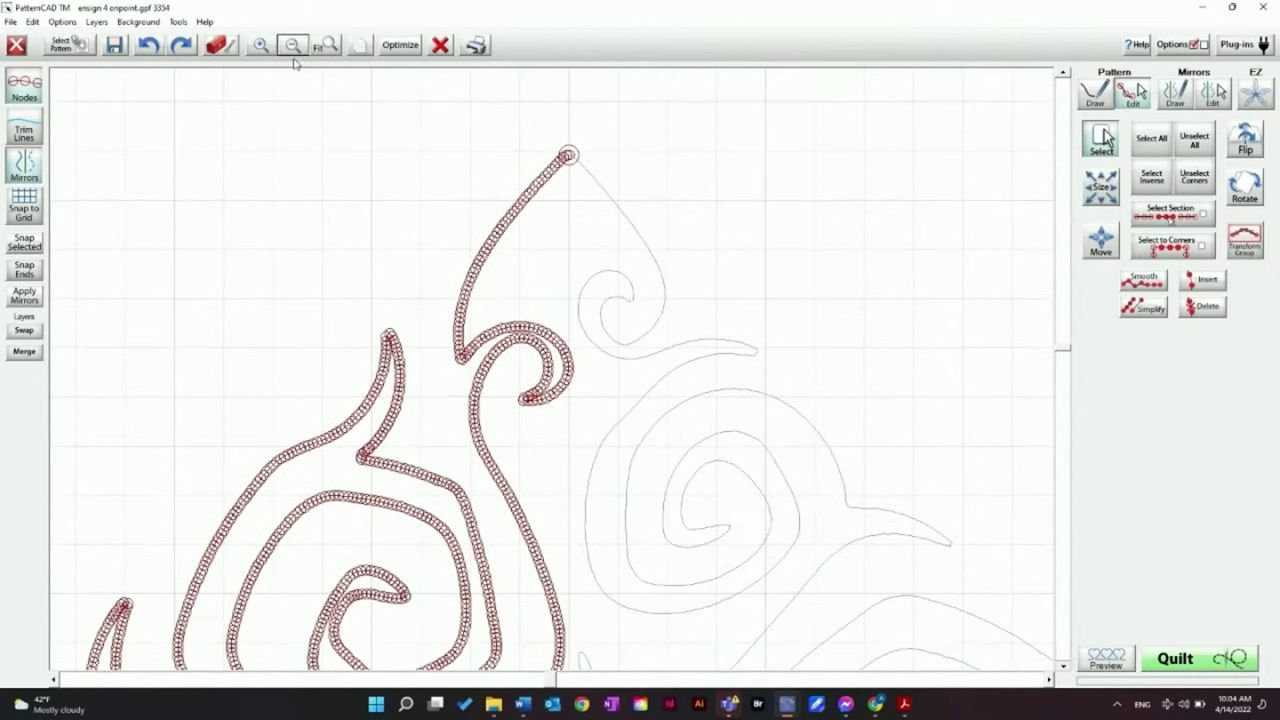
click(293, 46)
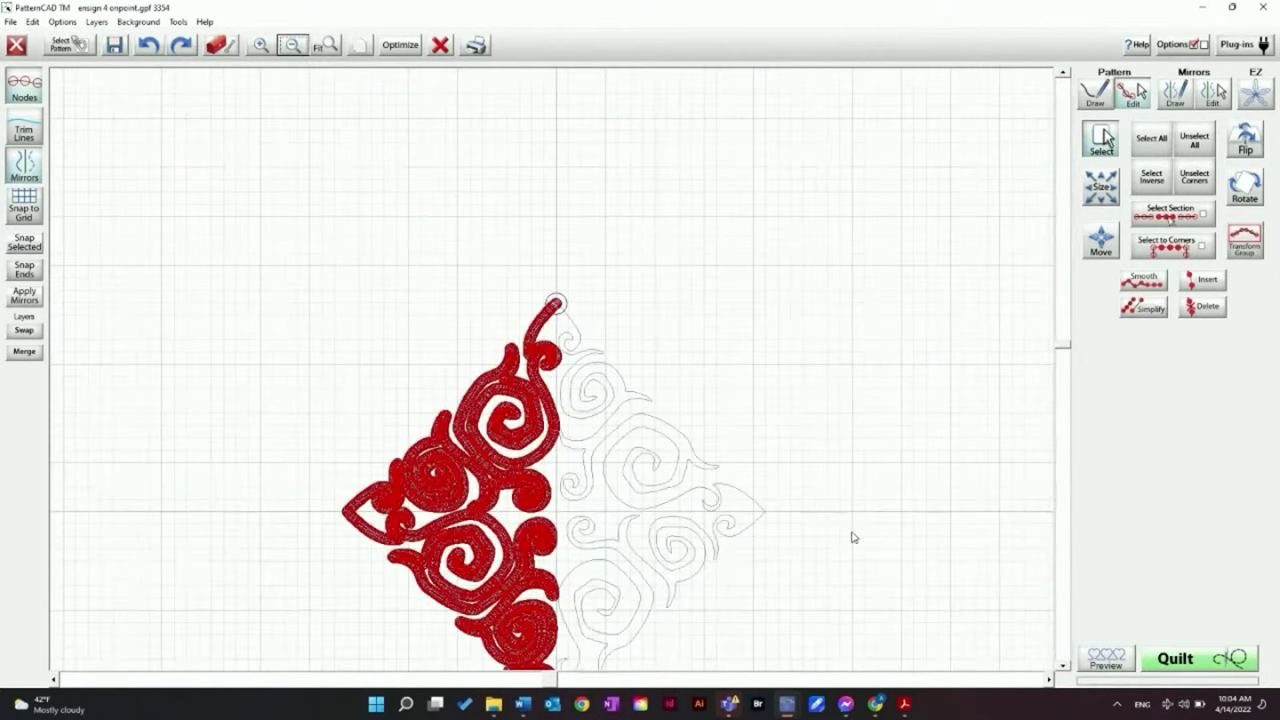
click(1065, 645)
click(1065, 645)
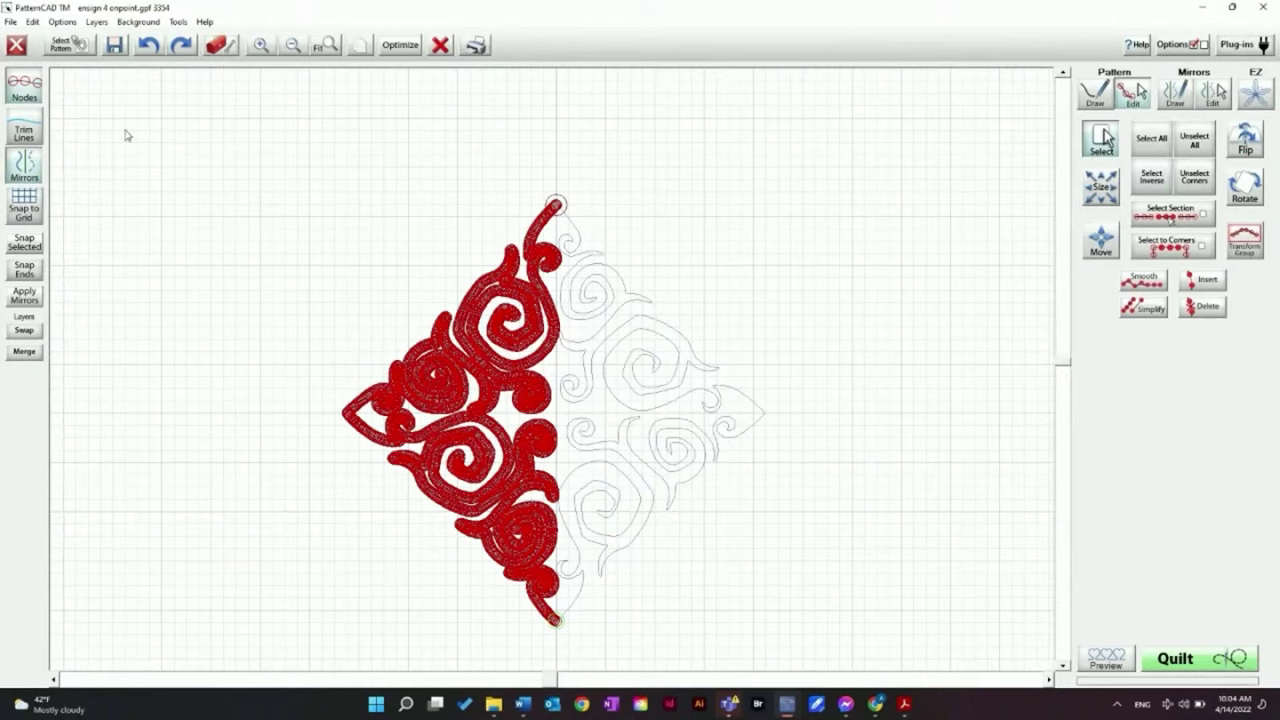
Save the trimmed half pattern as "ensign 4 triangle" in the ENSIGN 4 folder
click(10, 22)
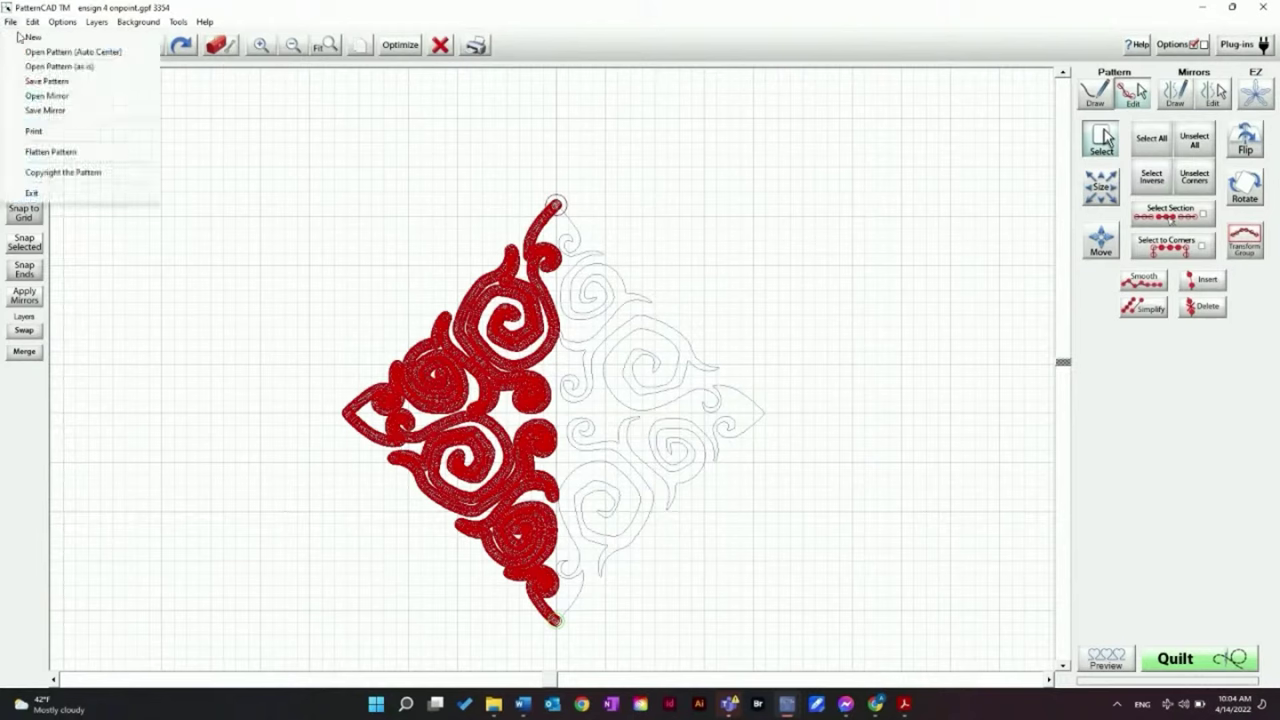
click(74, 82)
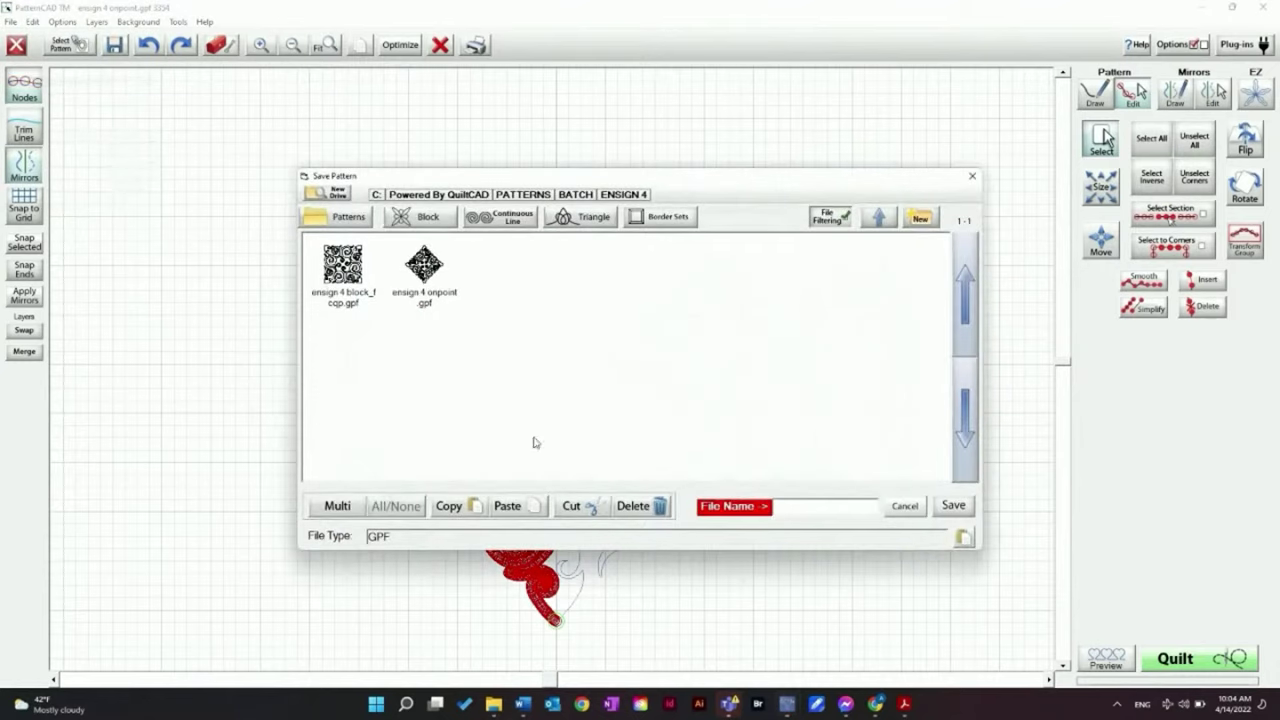
click(802, 506)
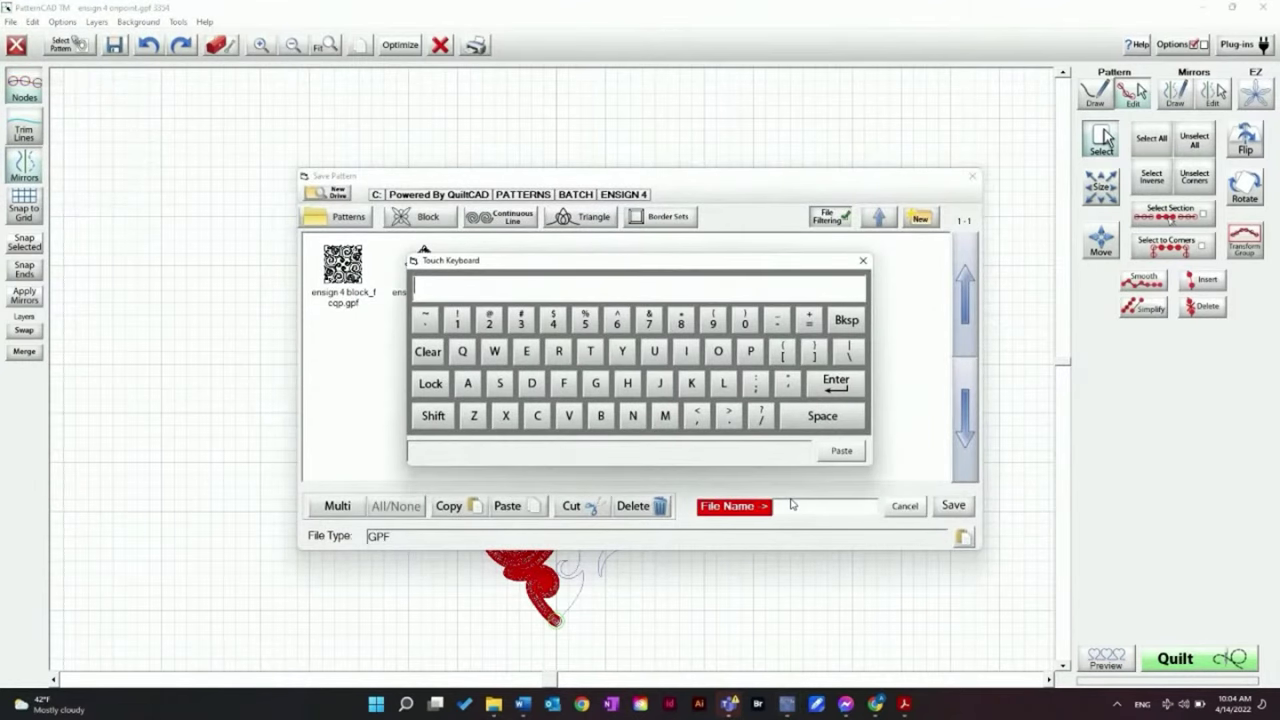
text(eg)
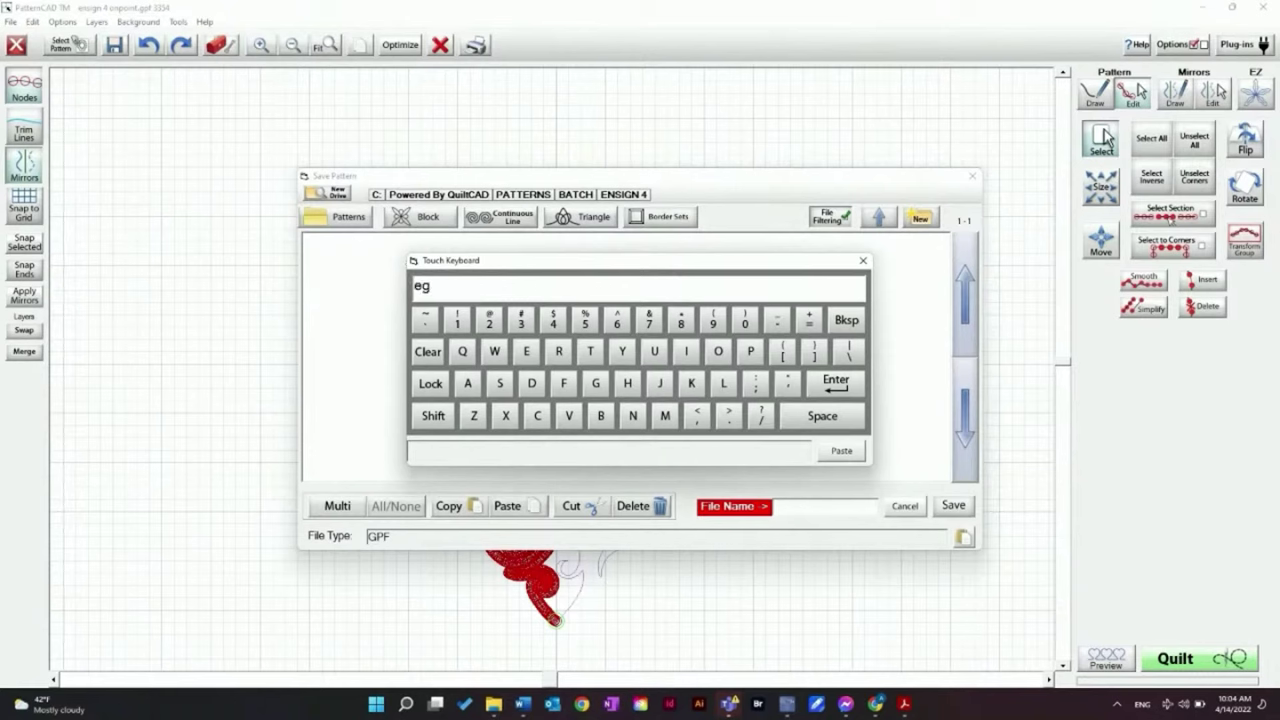
key(BackSpace)
text(nsign)
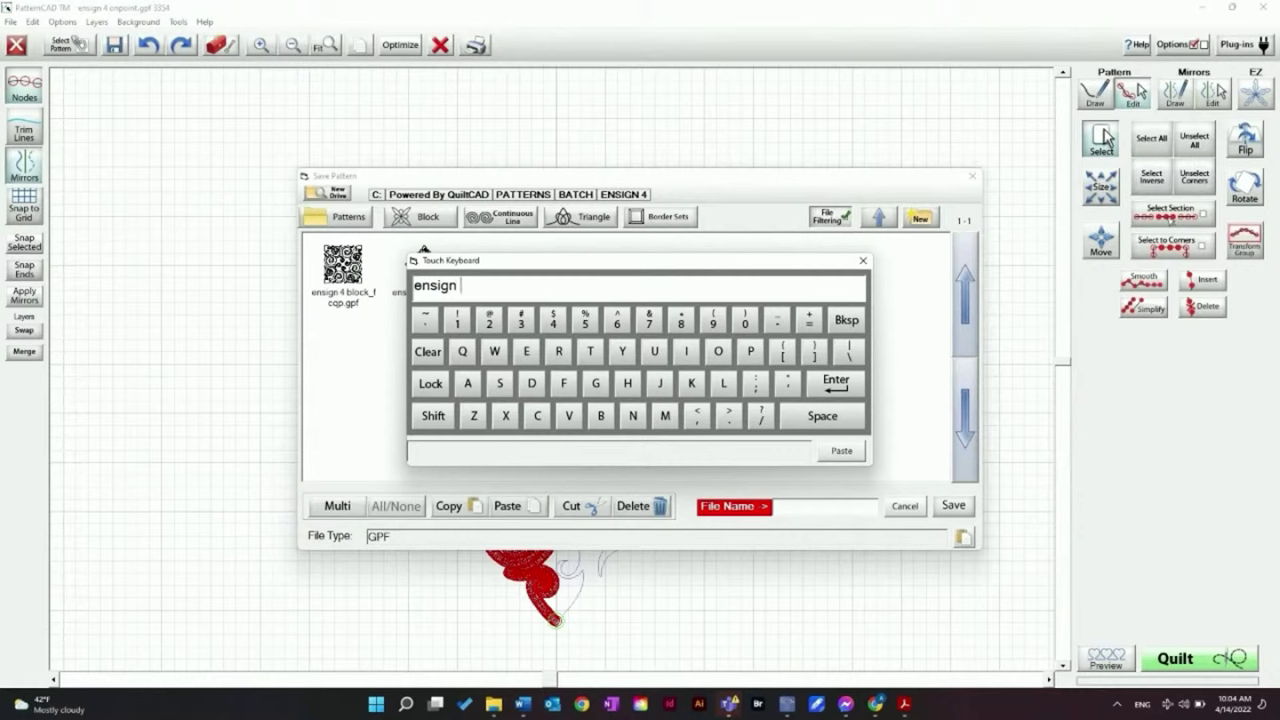
text( 4 triangle)
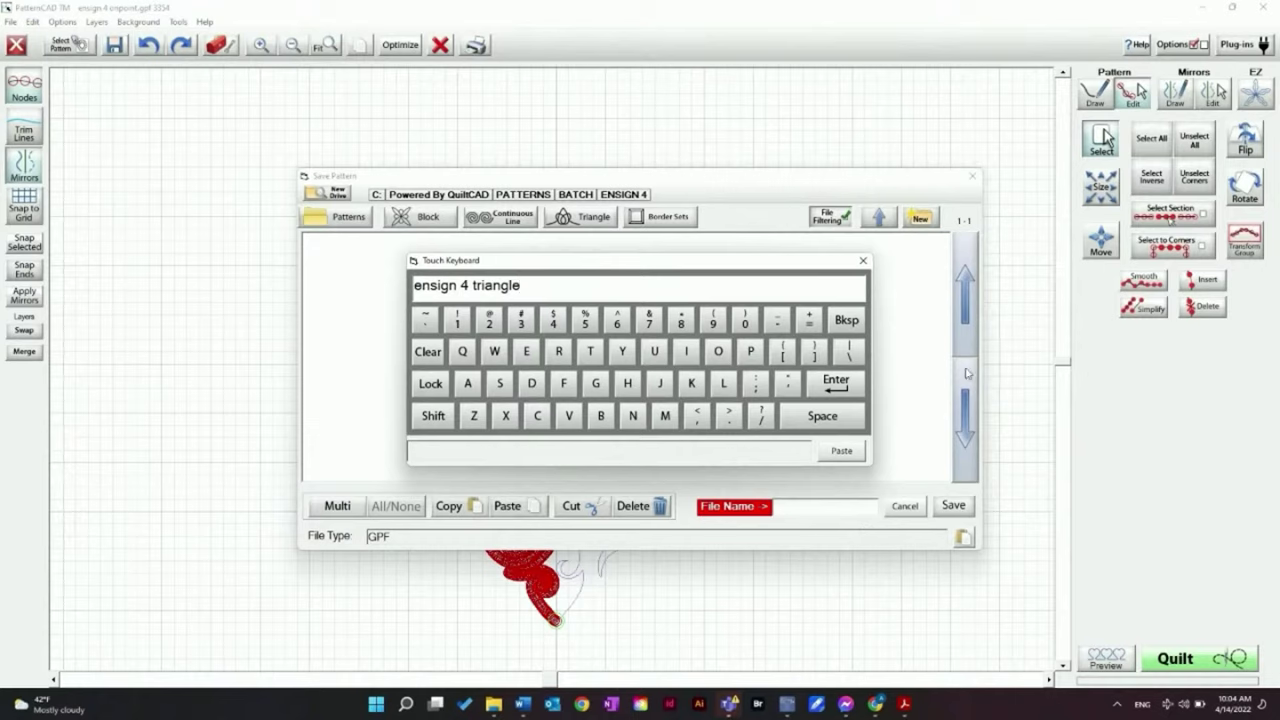
click(836, 385)
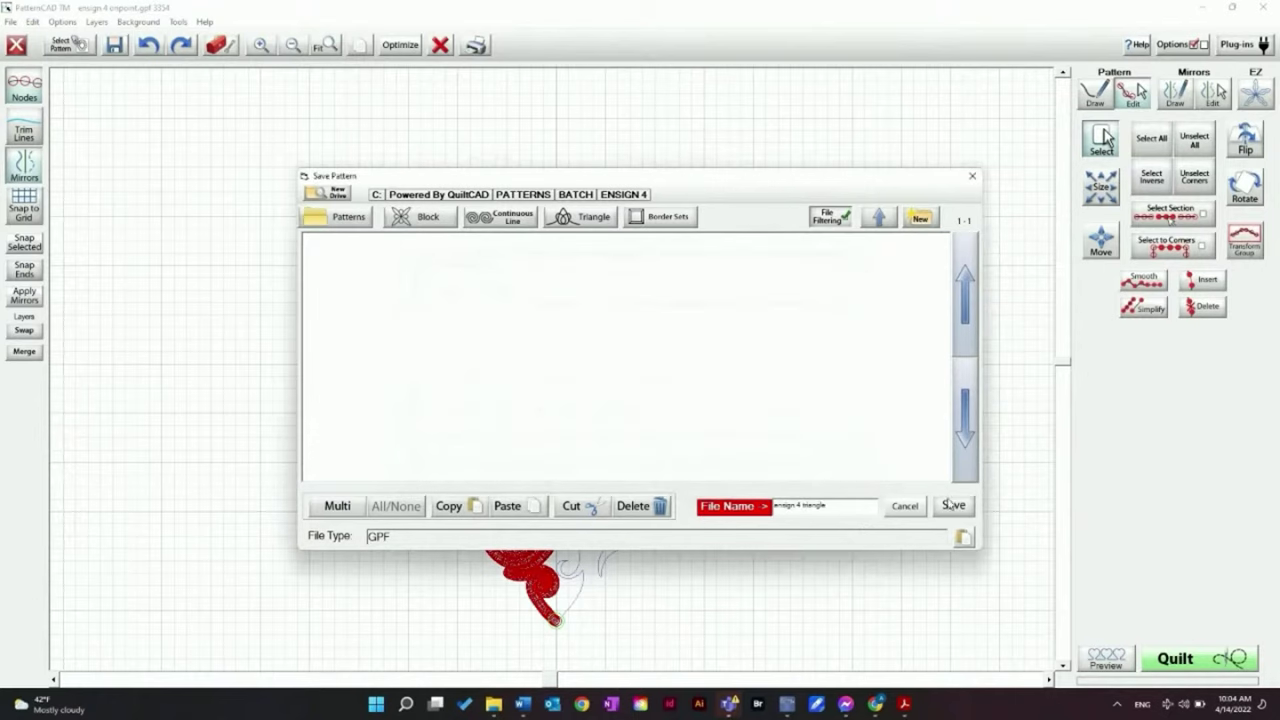
click(953, 506)
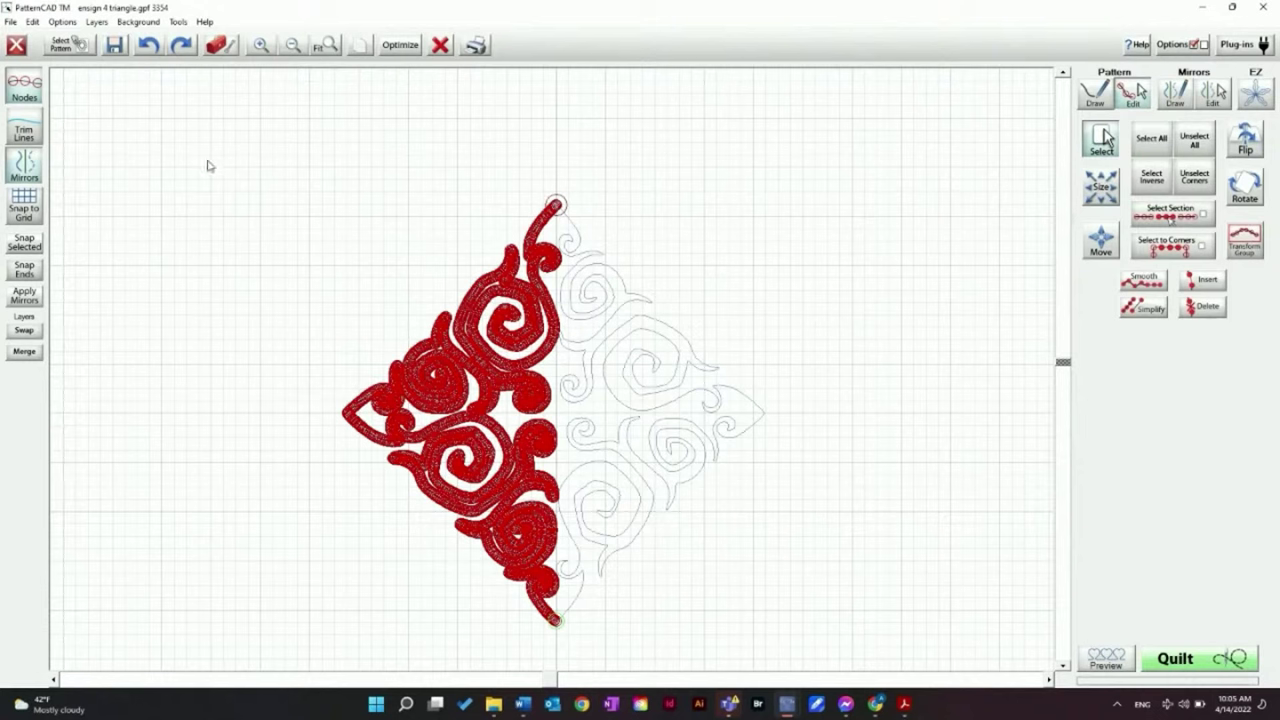
Delete all nodes of the half pattern above the horizontal centre line and clear the stray node selection
drag(193, 124, 653, 418)
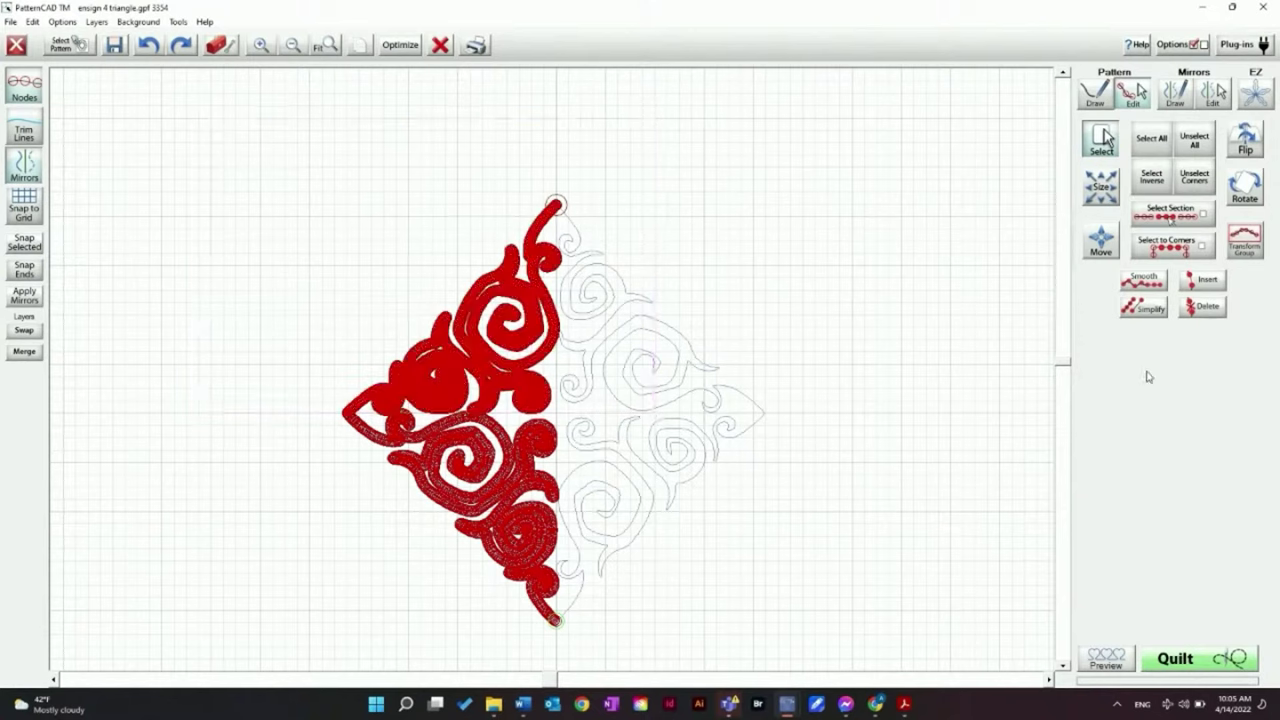
click(1203, 307)
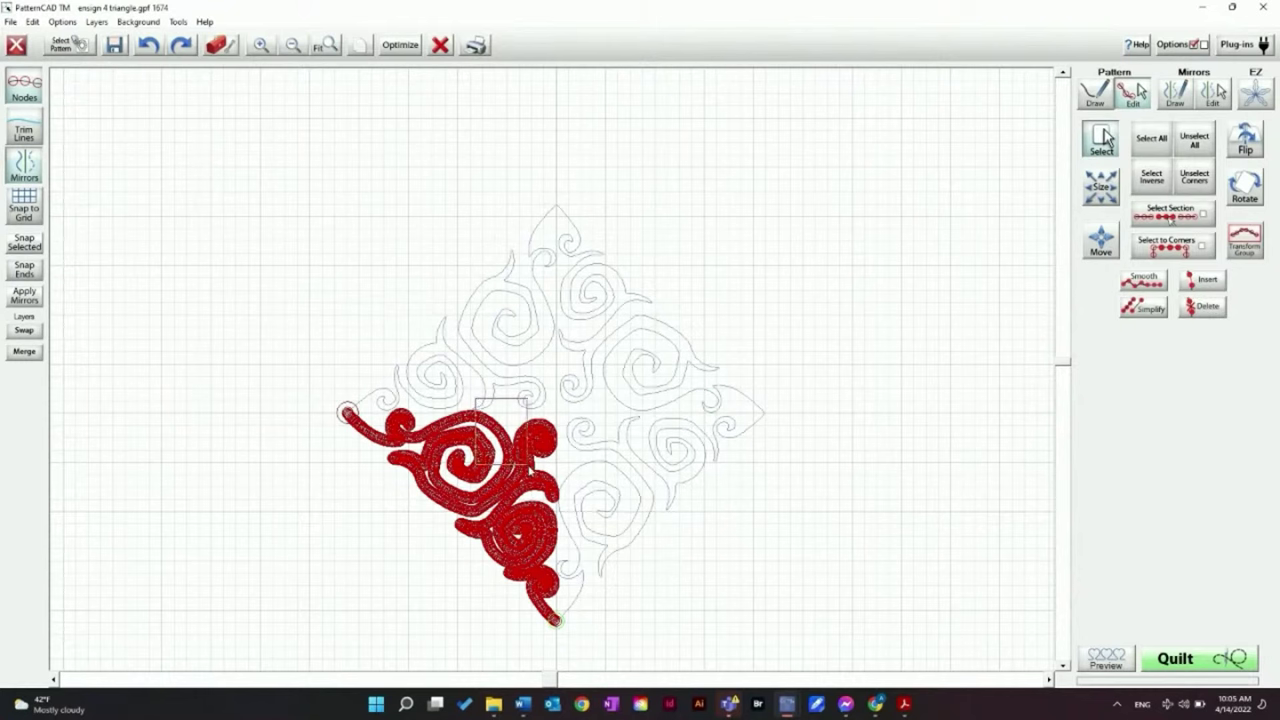
click(262, 44)
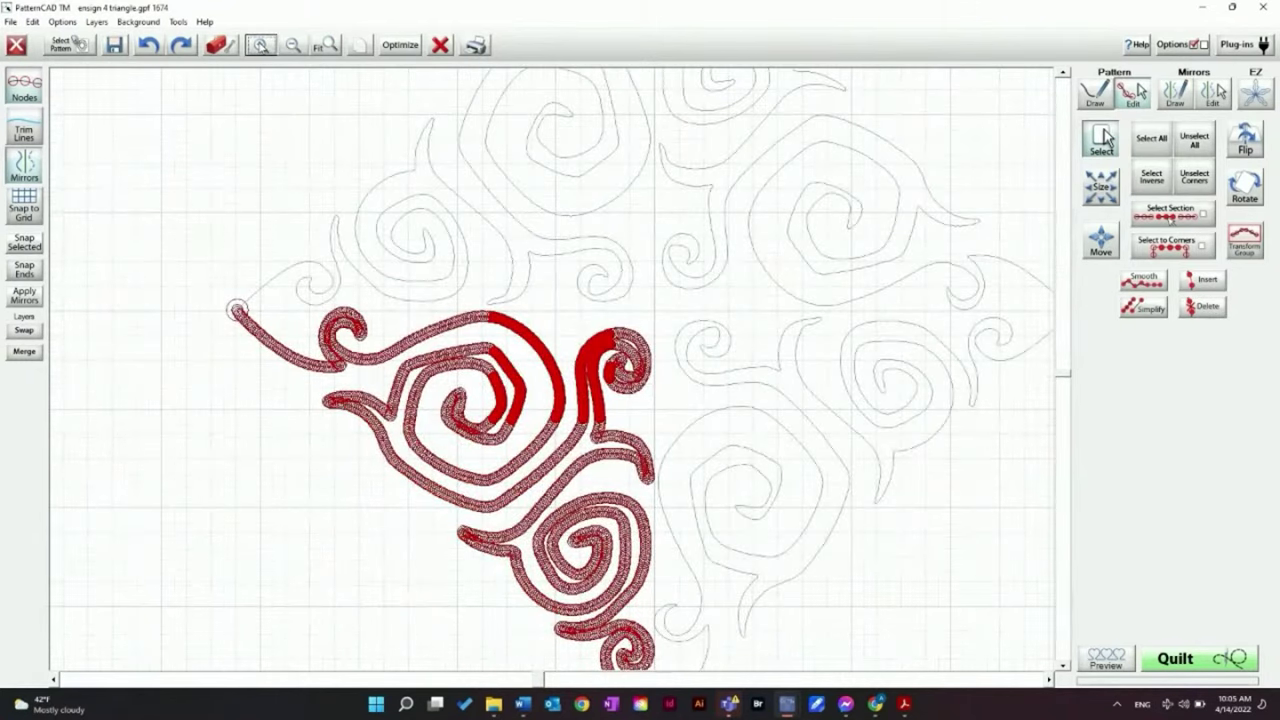
click(262, 44)
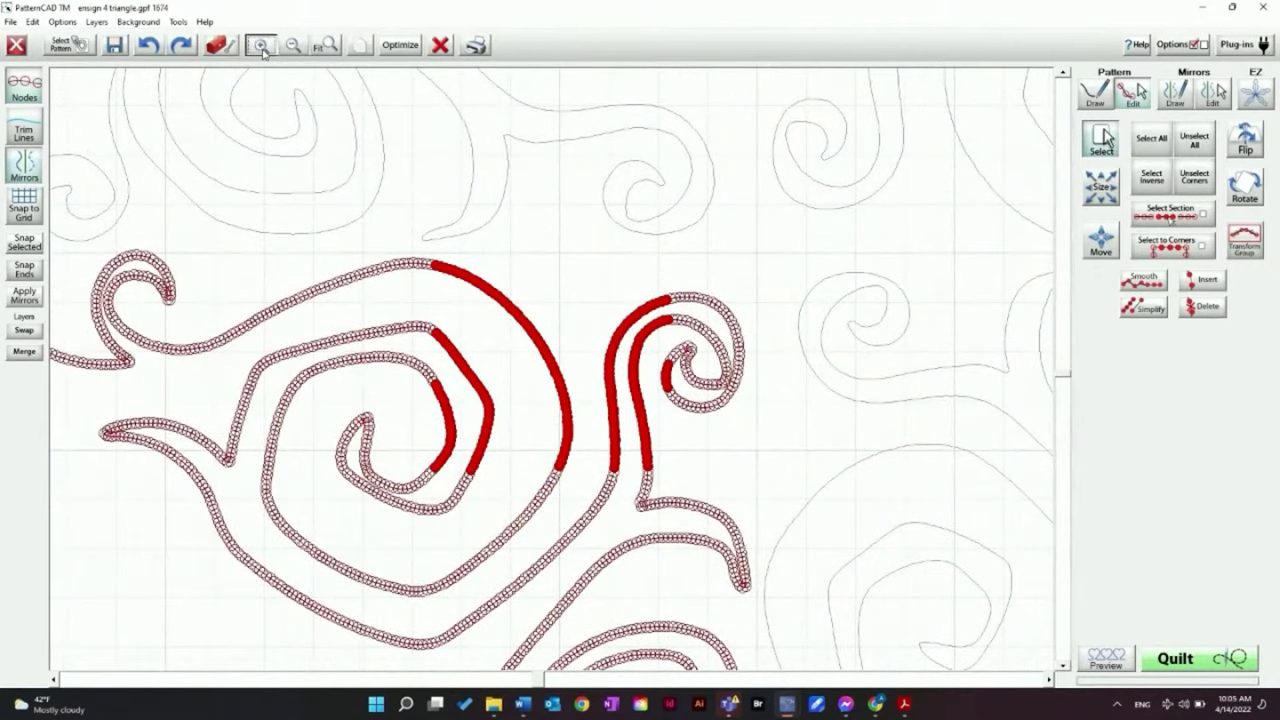
click(262, 44)
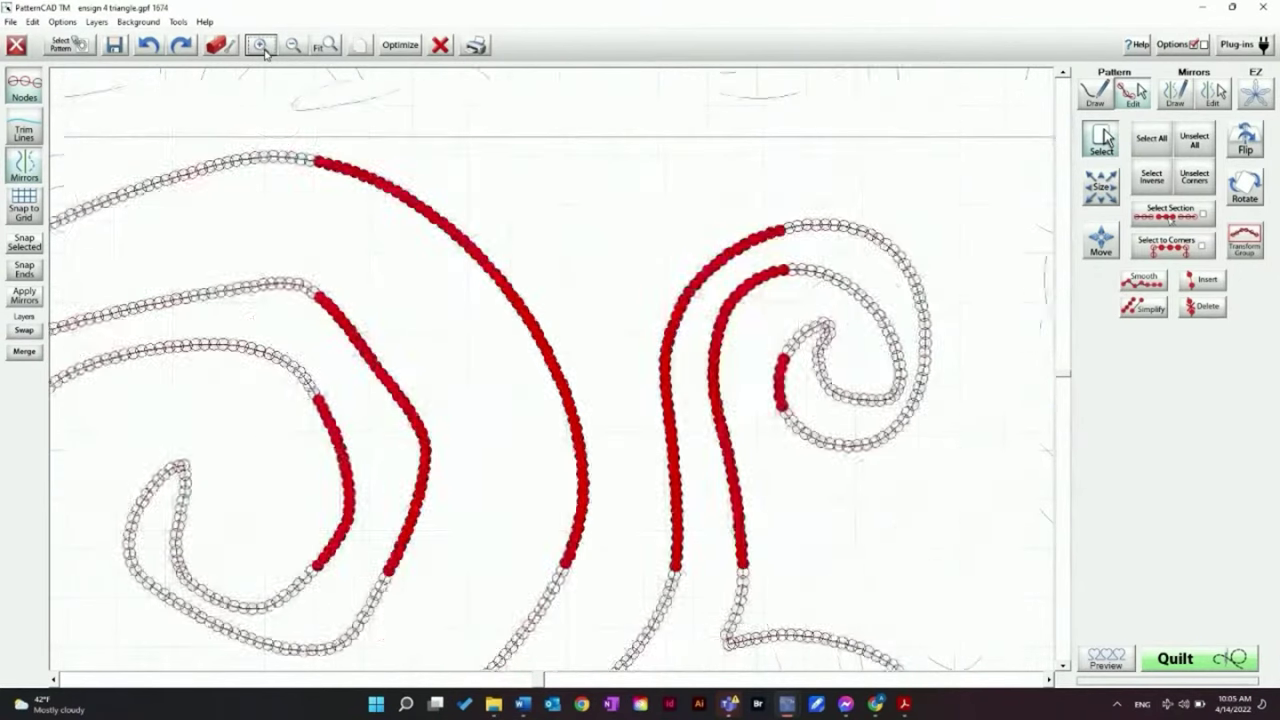
click(1180, 148)
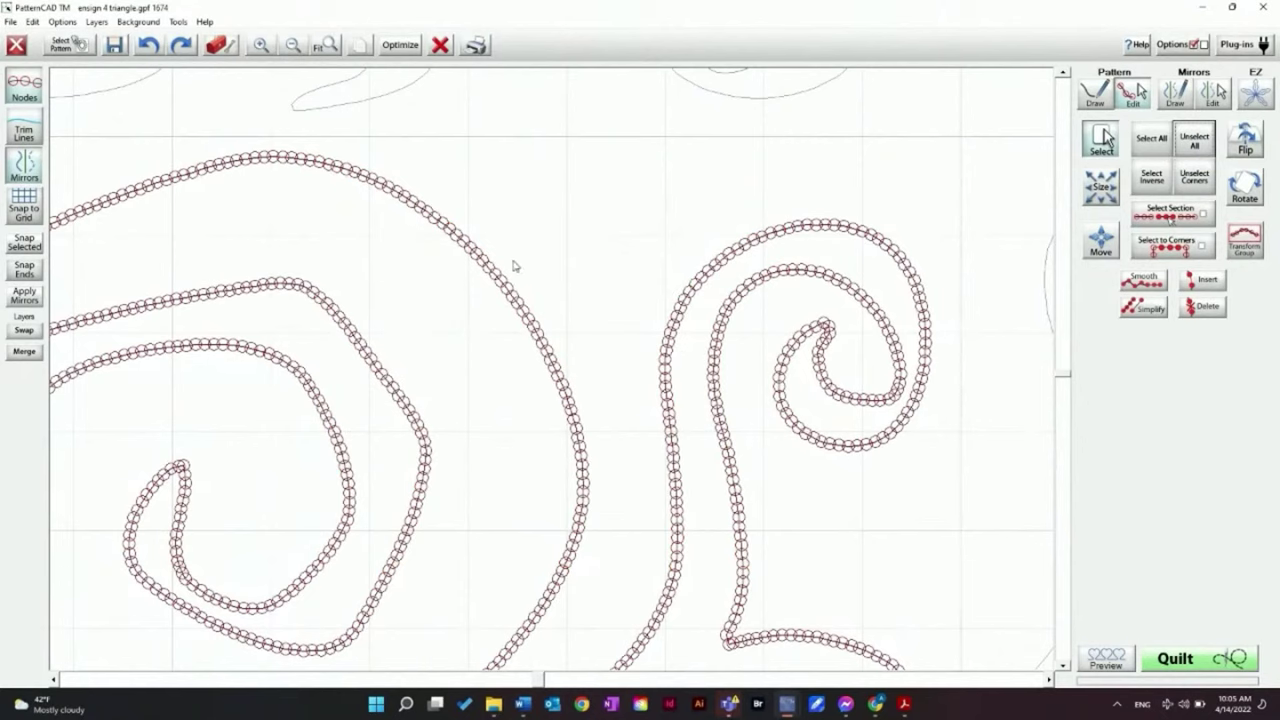
Select and delete a short run of nodes on the upper right of the large spiral's outer line
drag(497, 257, 566, 385)
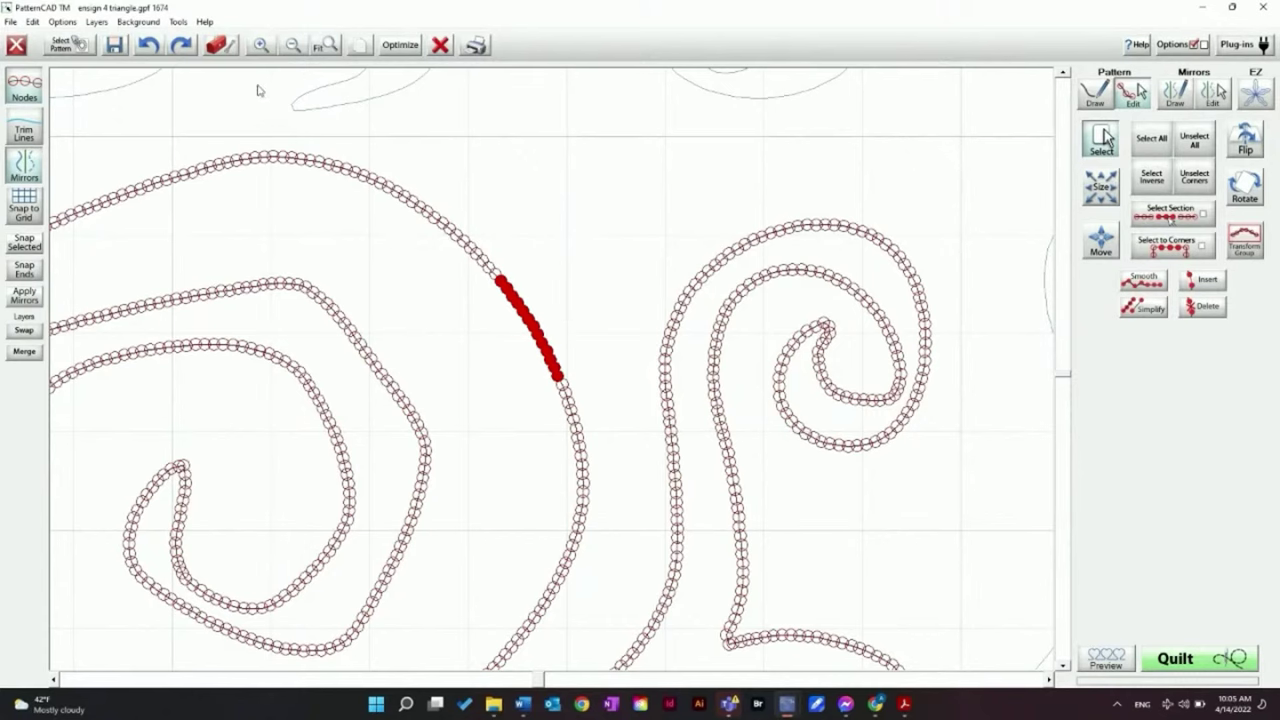
click(293, 46)
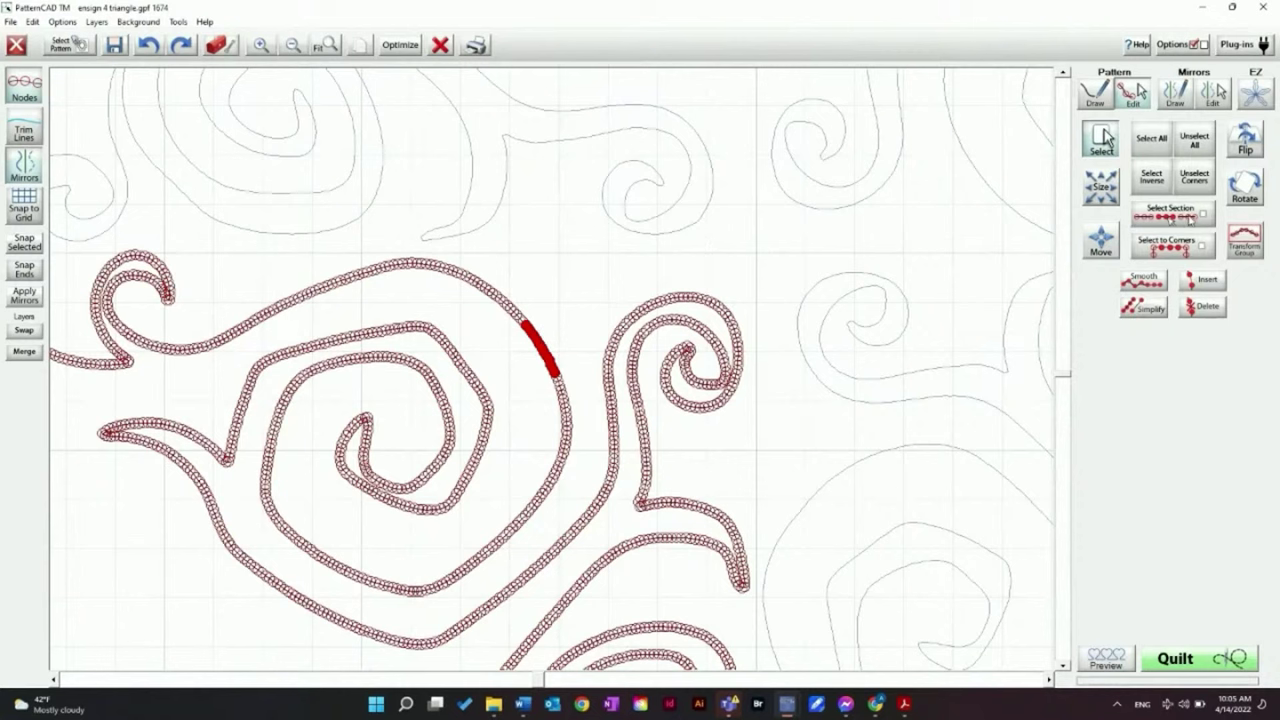
click(1192, 140)
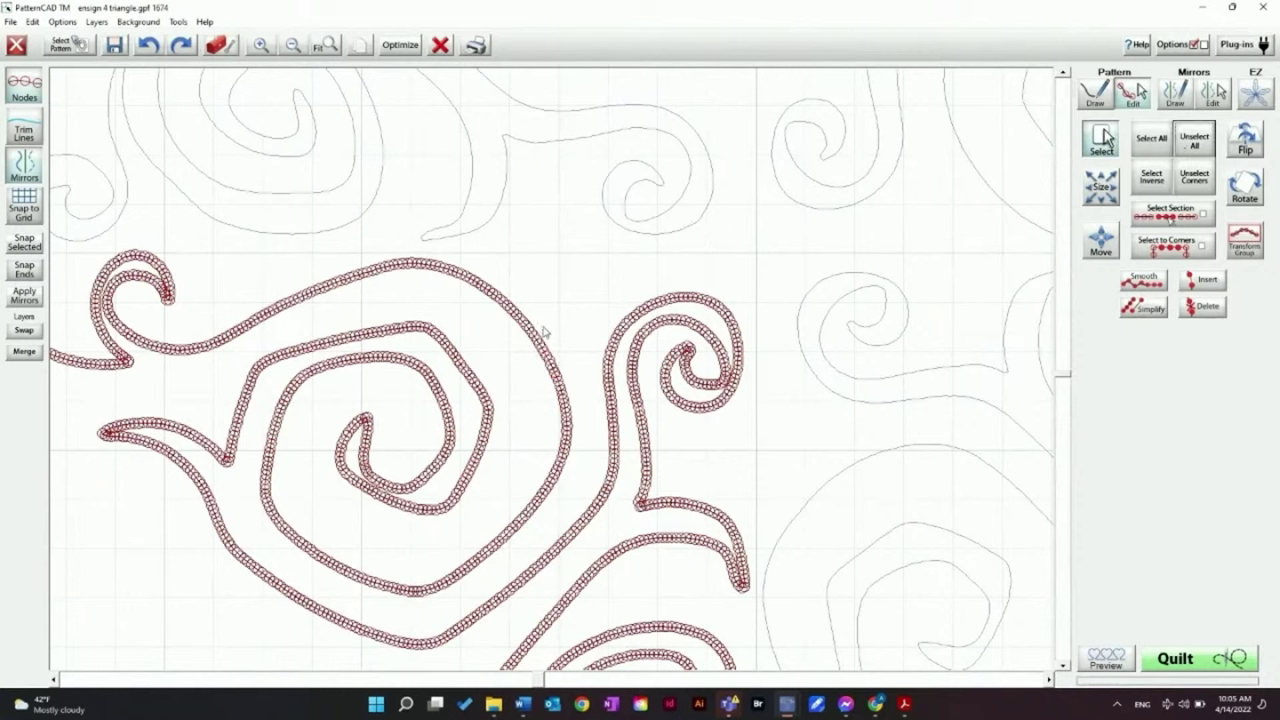
drag(535, 323, 572, 386)
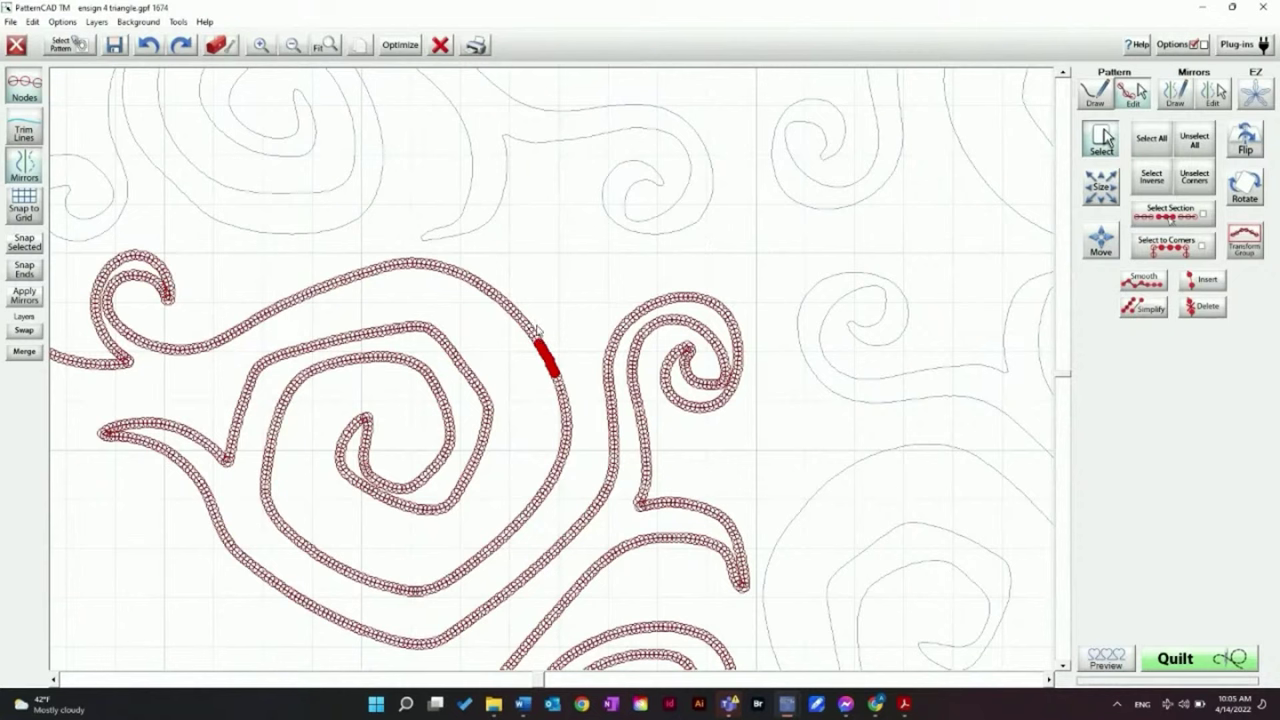
drag(525, 316, 549, 346)
click(1206, 308)
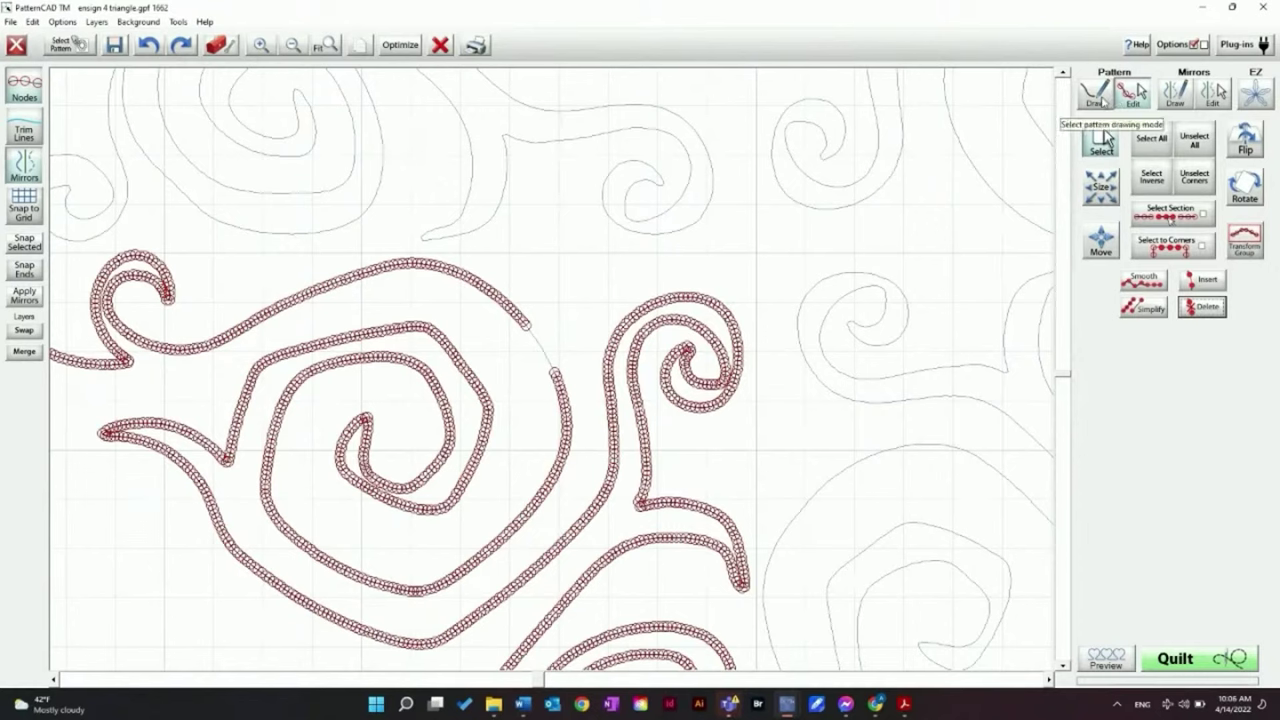
click(1101, 98)
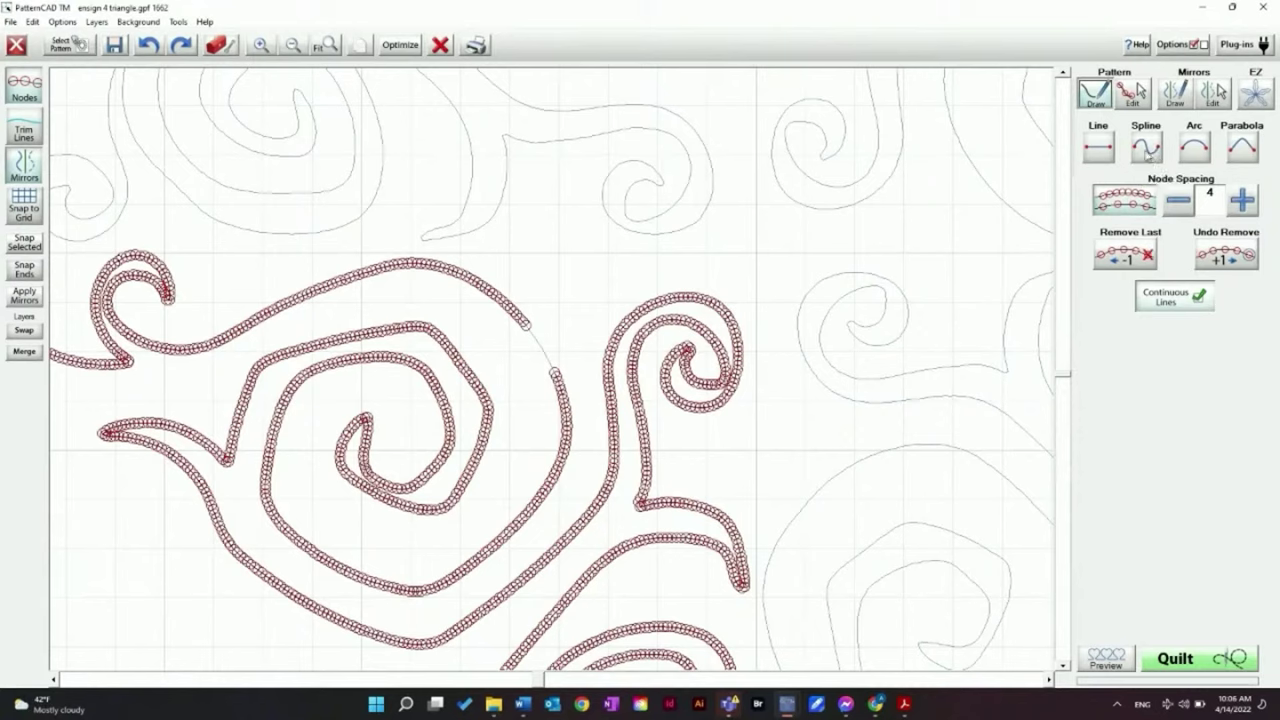
click(1147, 149)
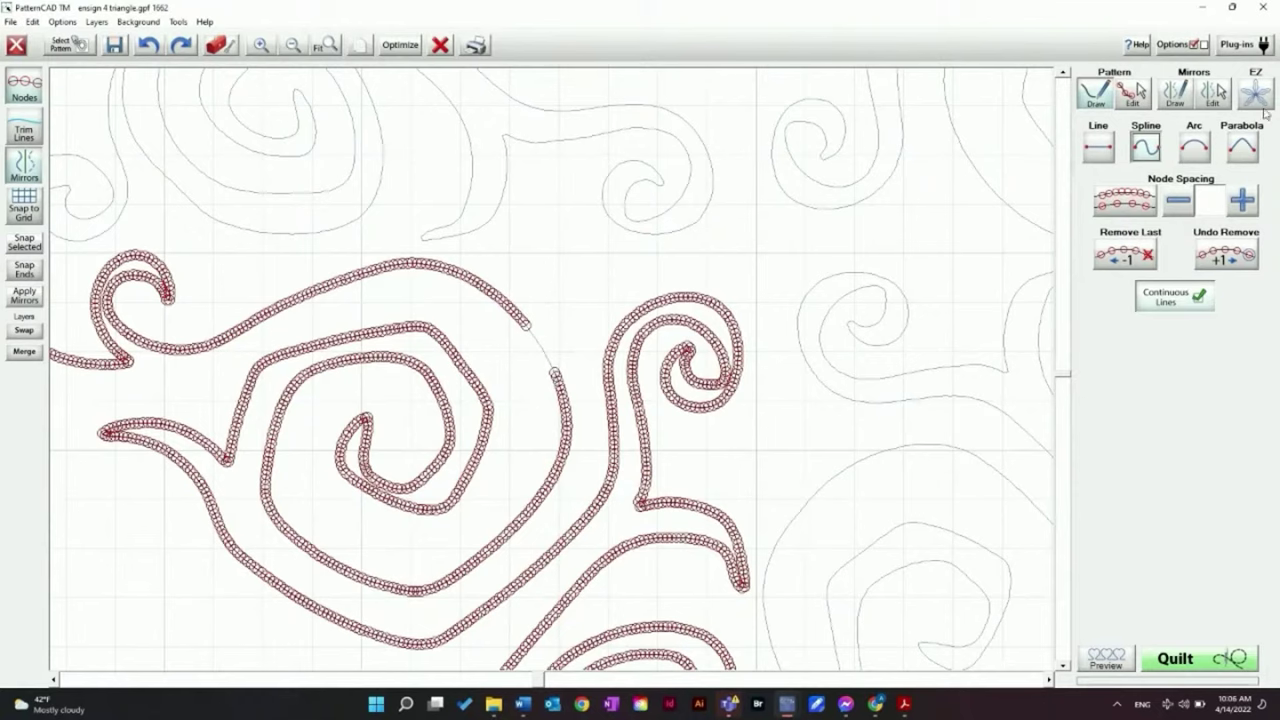
click(1132, 92)
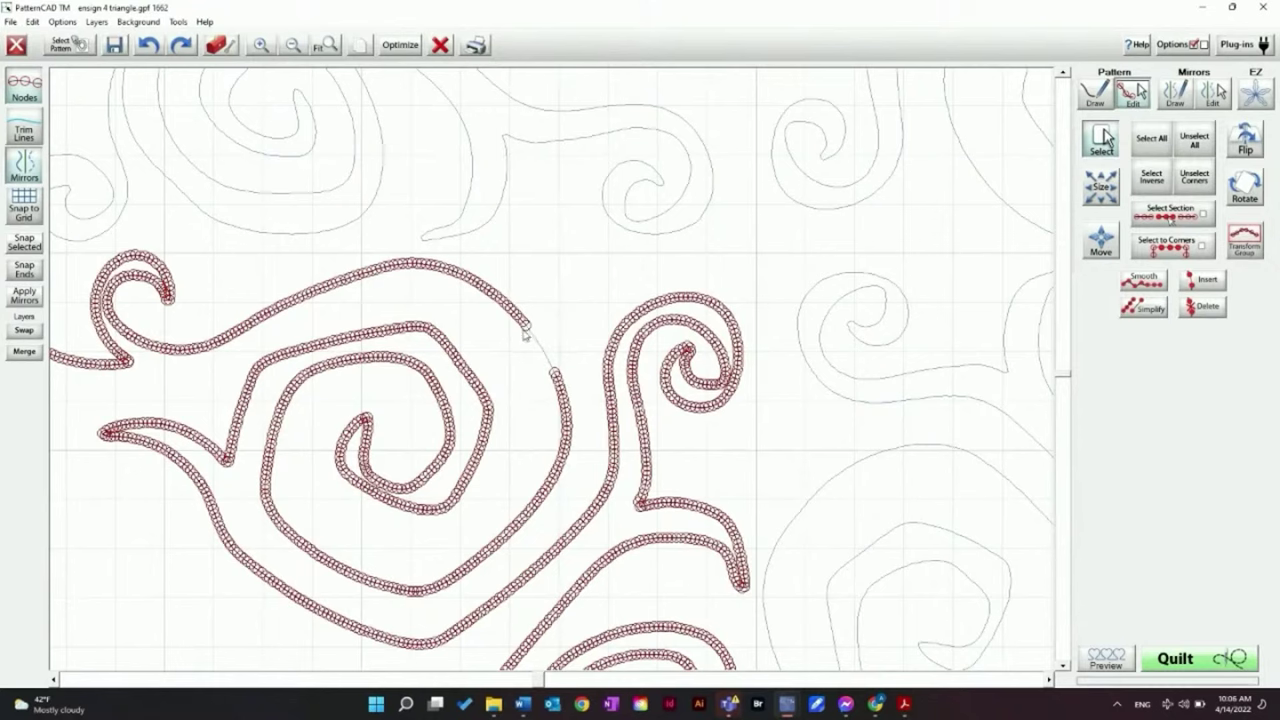
Select the two end nodes beside the gap in the spiral's outer line and insert a connecting segment between them
scroll(469, 280, up, 2)
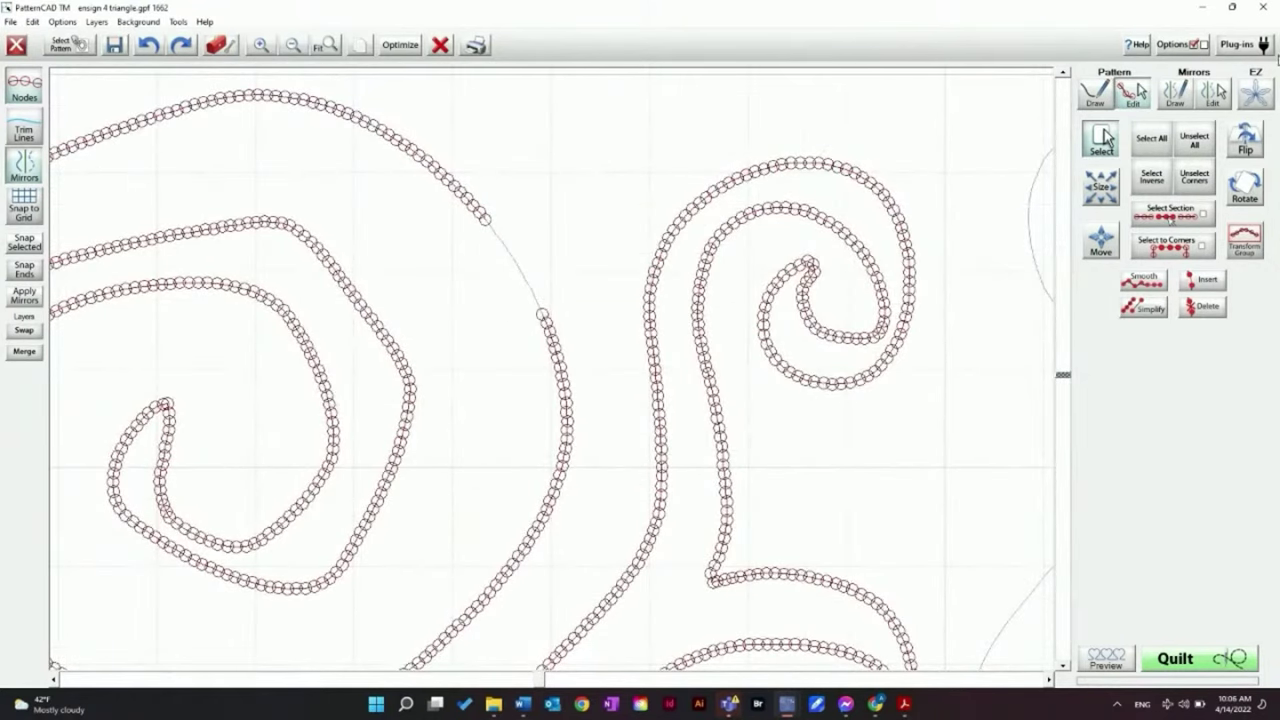
click(485, 219)
drag(517, 300, 557, 321)
click(1208, 282)
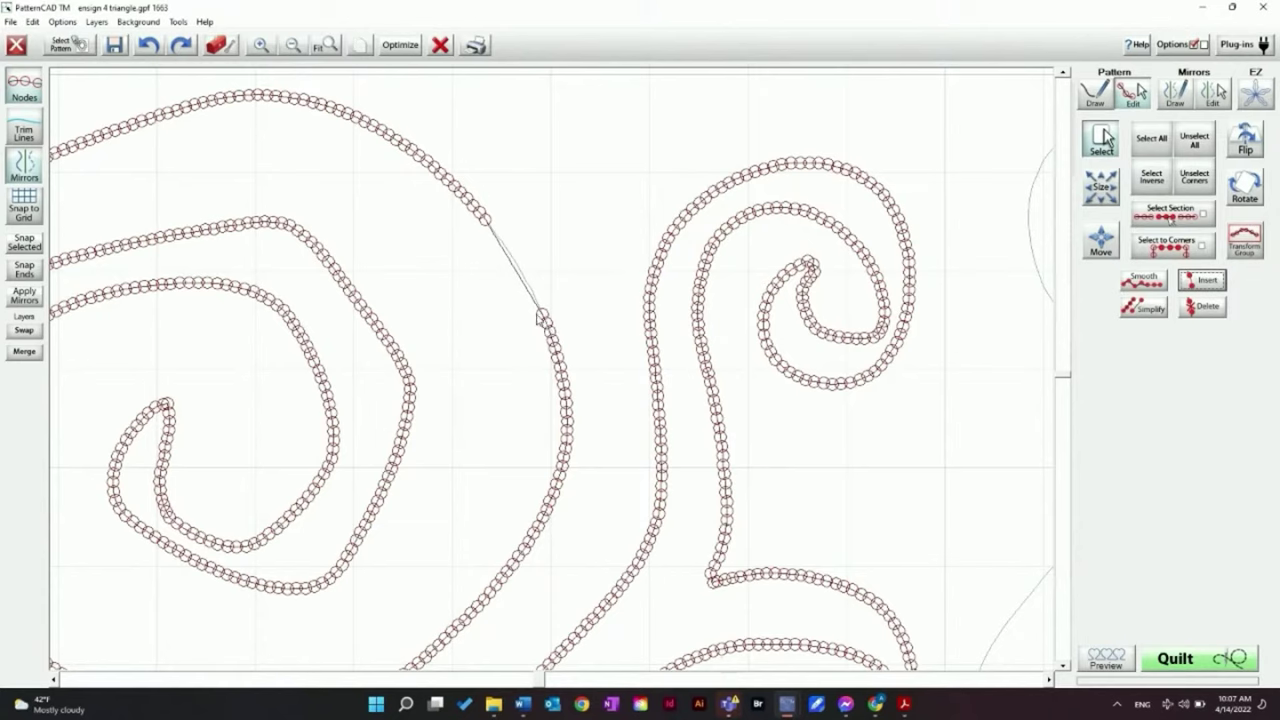
Pull the upper end node of the inserted segment off the spiral line and bend the segment with its two control handles
click(489, 227)
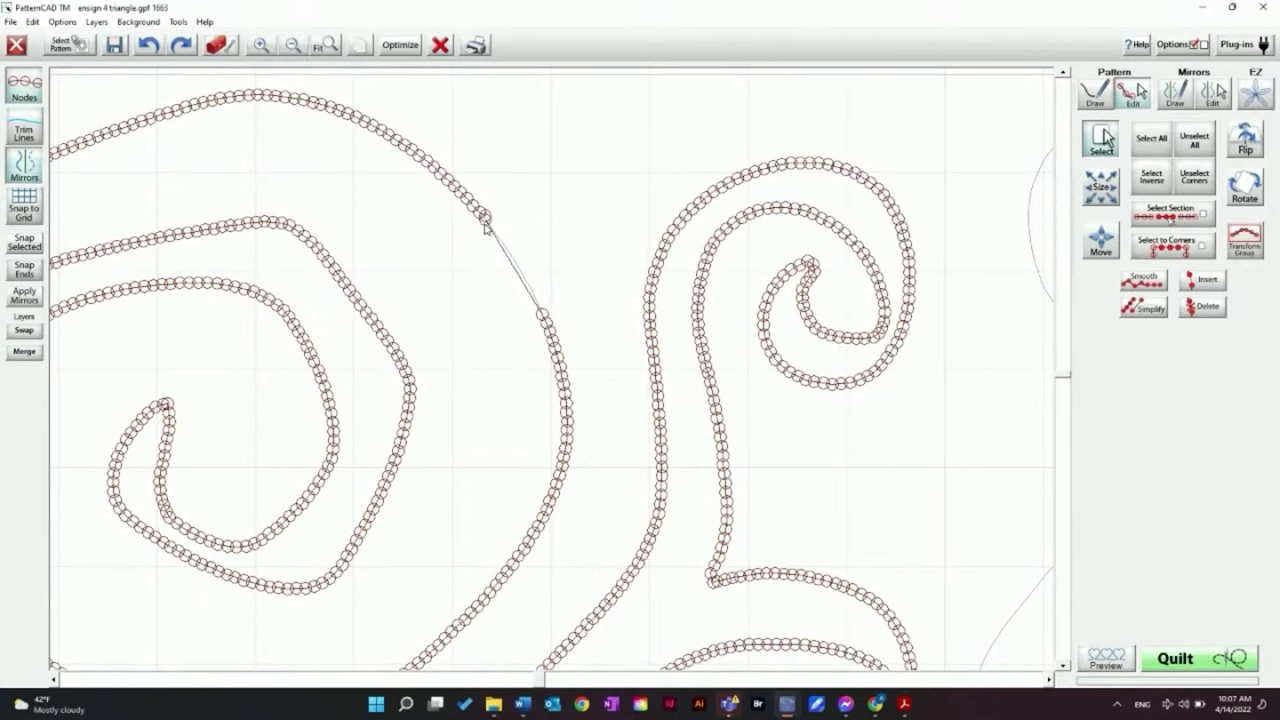
drag(486, 228, 580, 229)
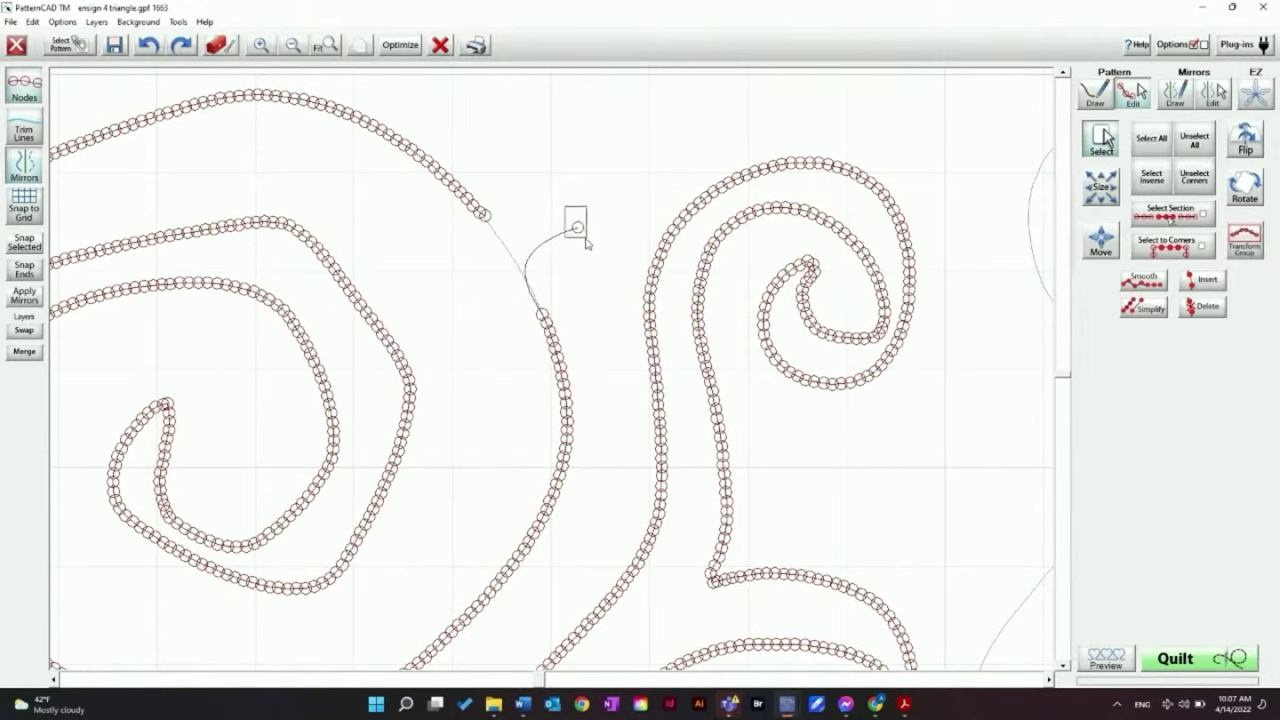
click(577, 227)
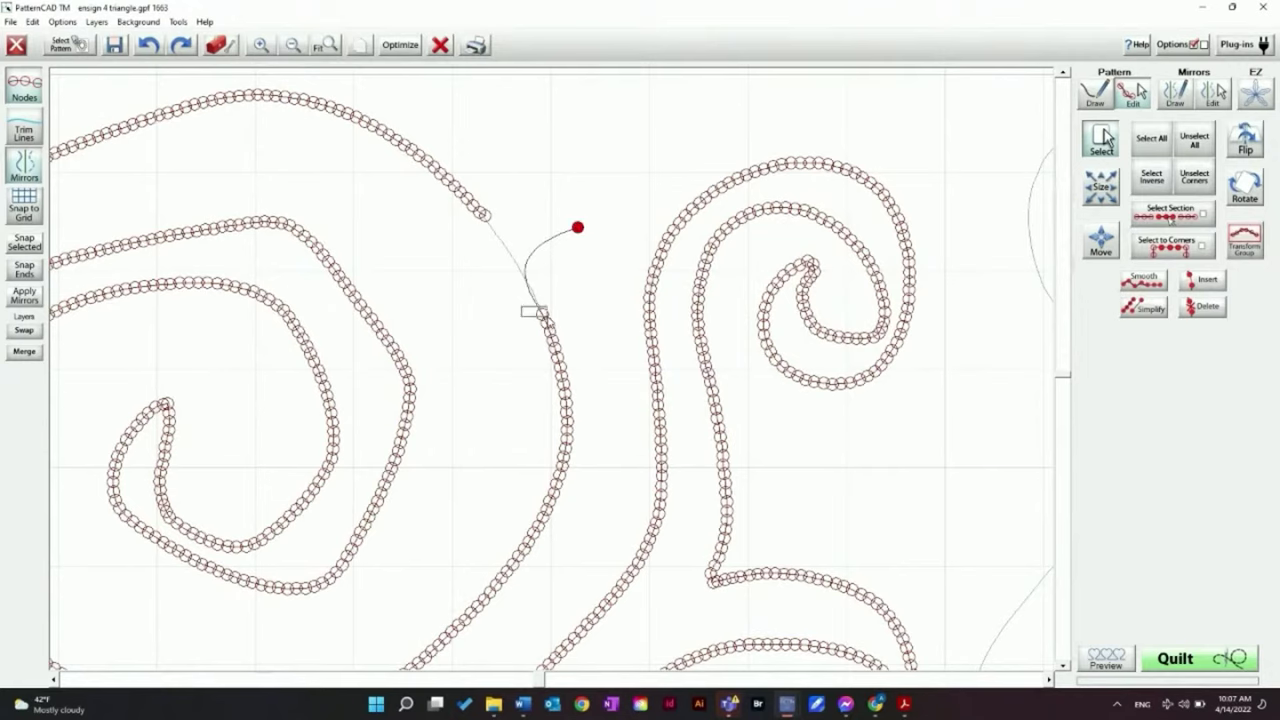
click(541, 314)
drag(504, 250, 587, 263)
drag(520, 286, 554, 286)
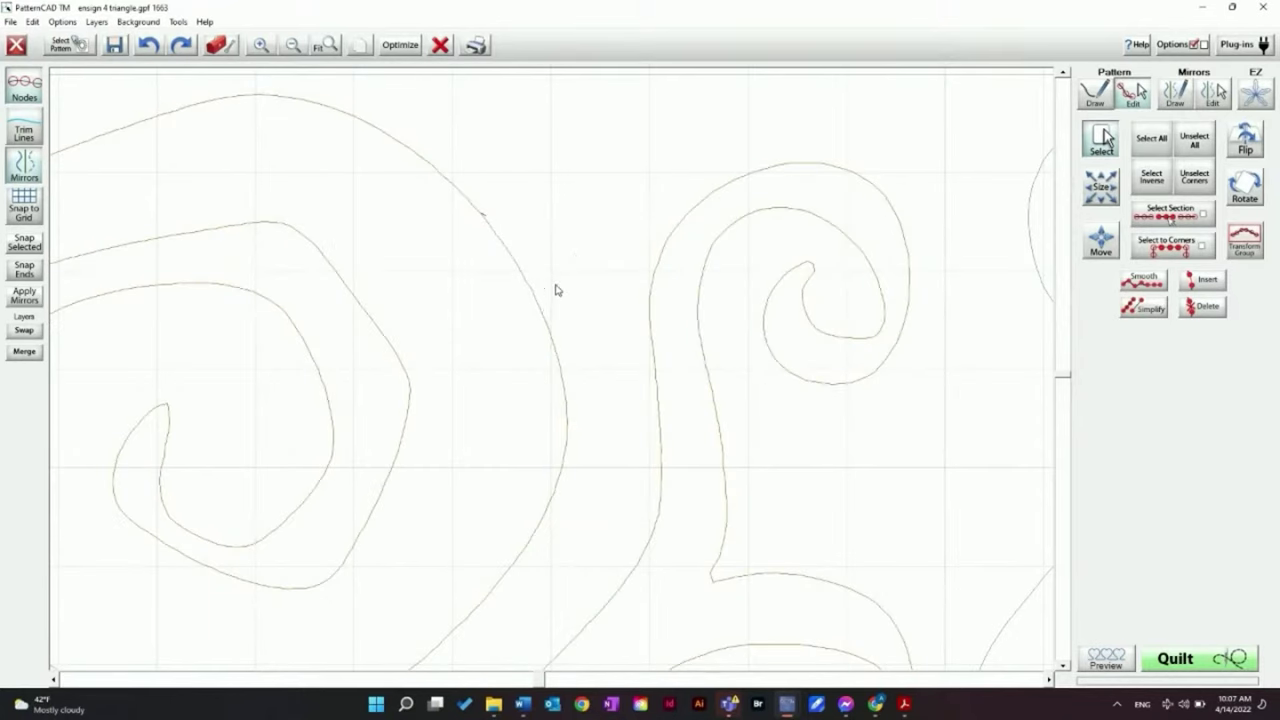
click(1062, 76)
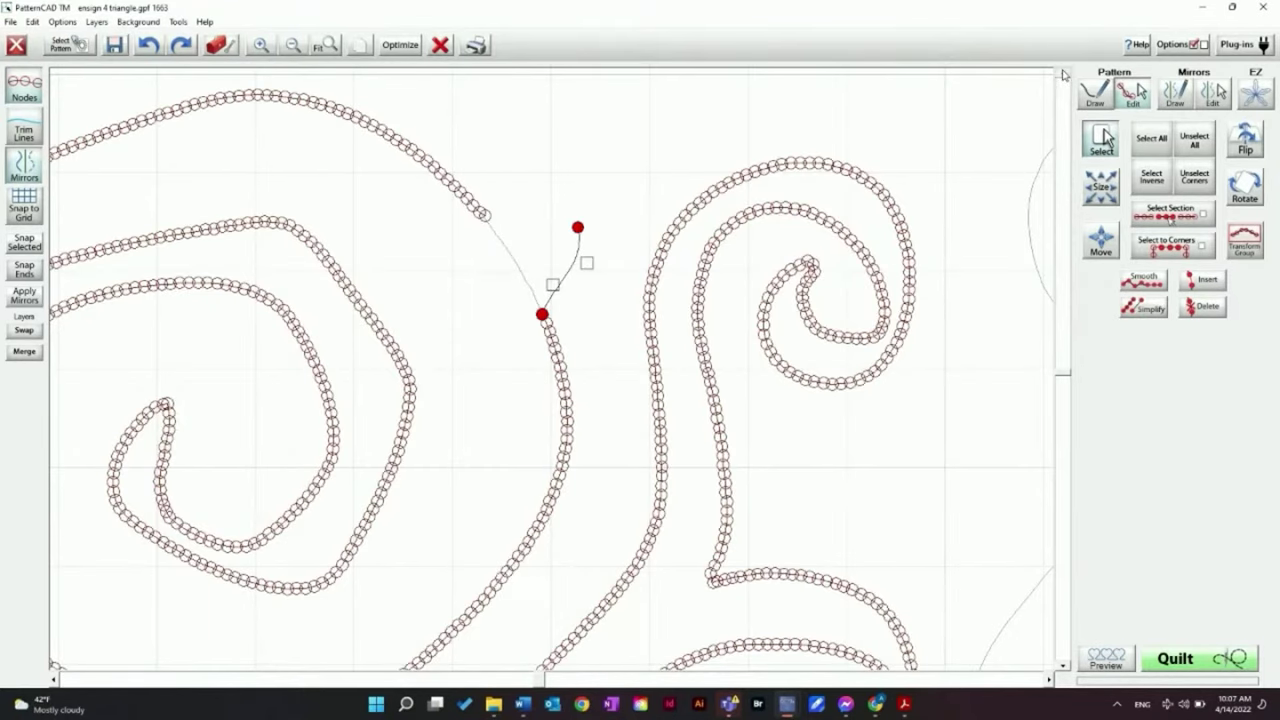
click(1062, 76)
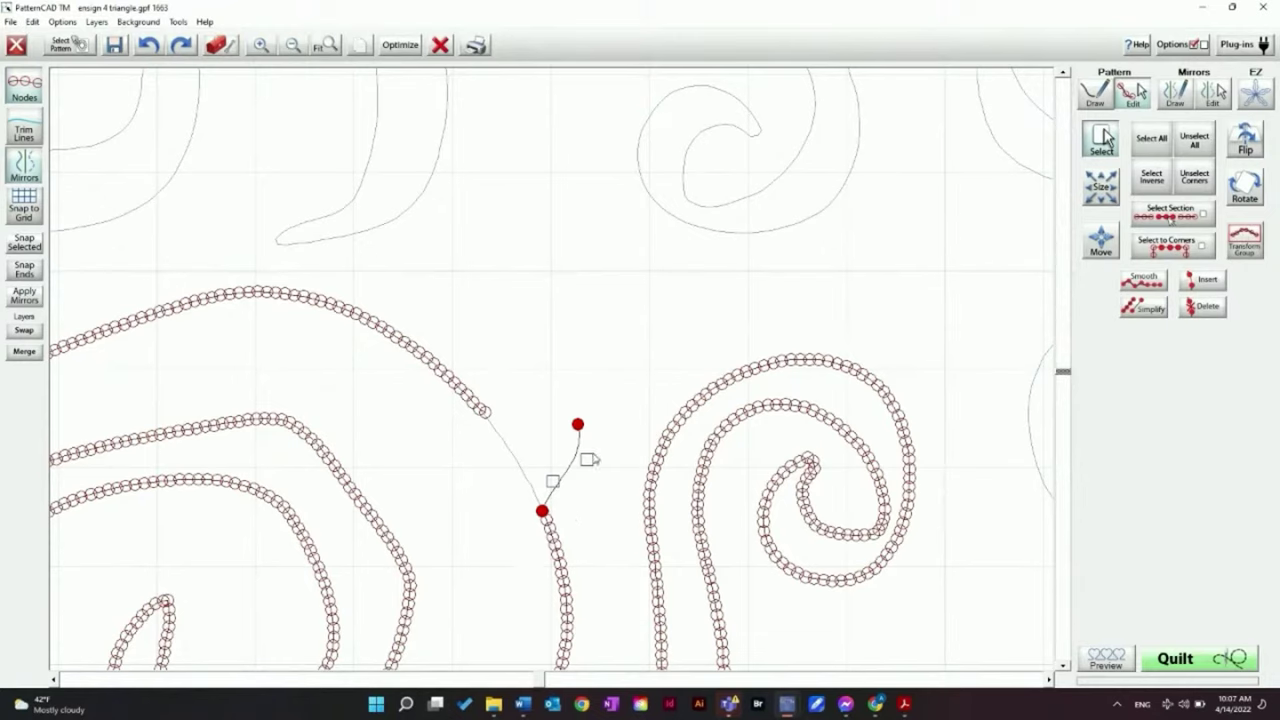
Clear the node selection and insert a segment between the spiral line's other end node at the gap and the free tip node
click(1194, 141)
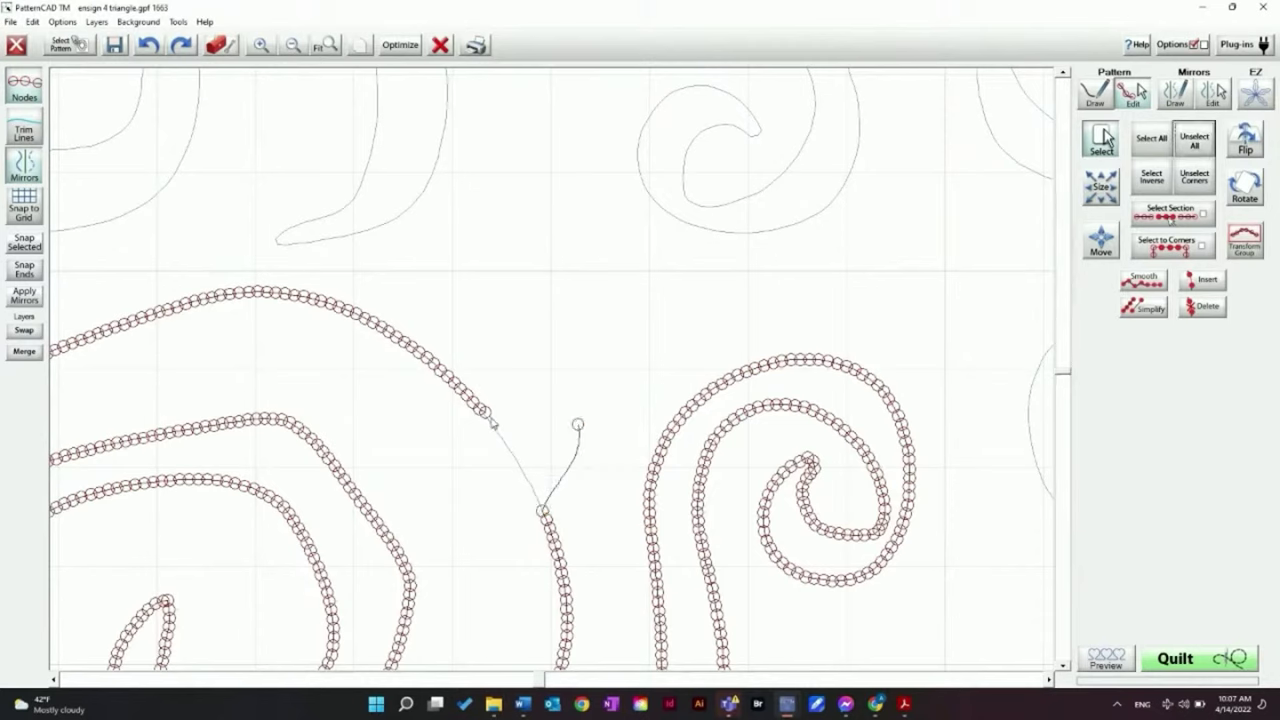
click(484, 412)
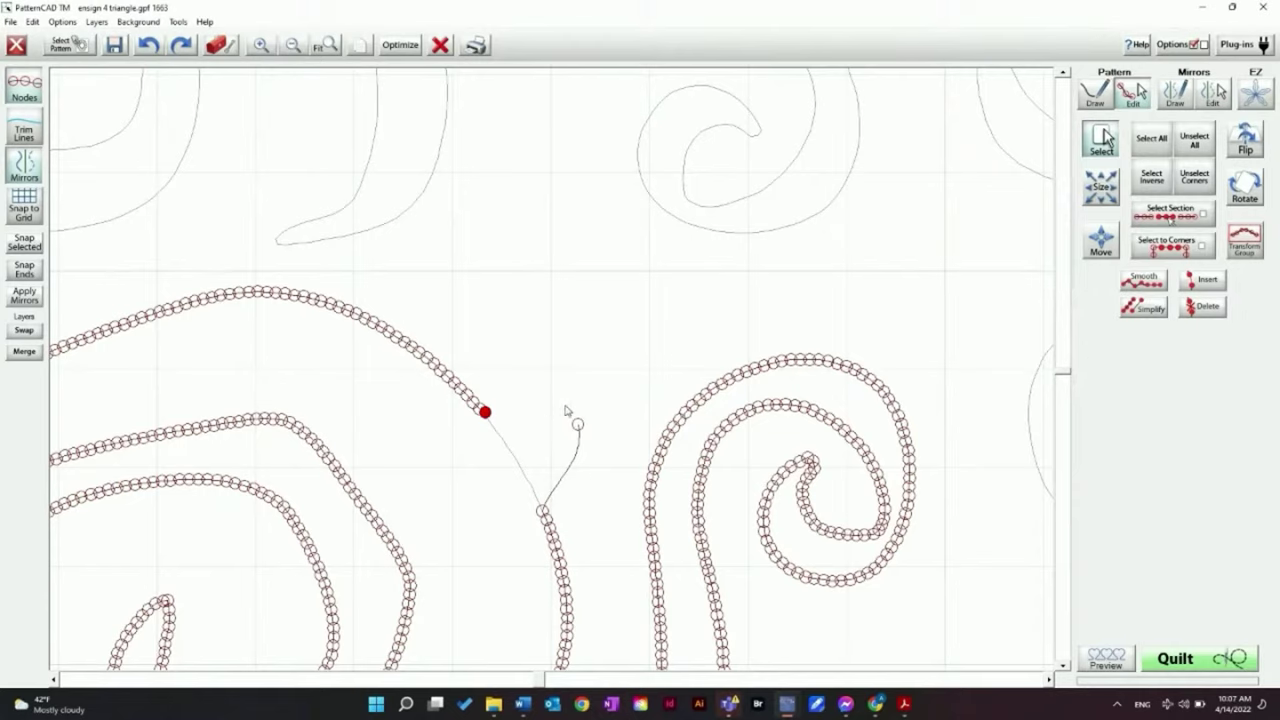
click(577, 424)
click(1200, 282)
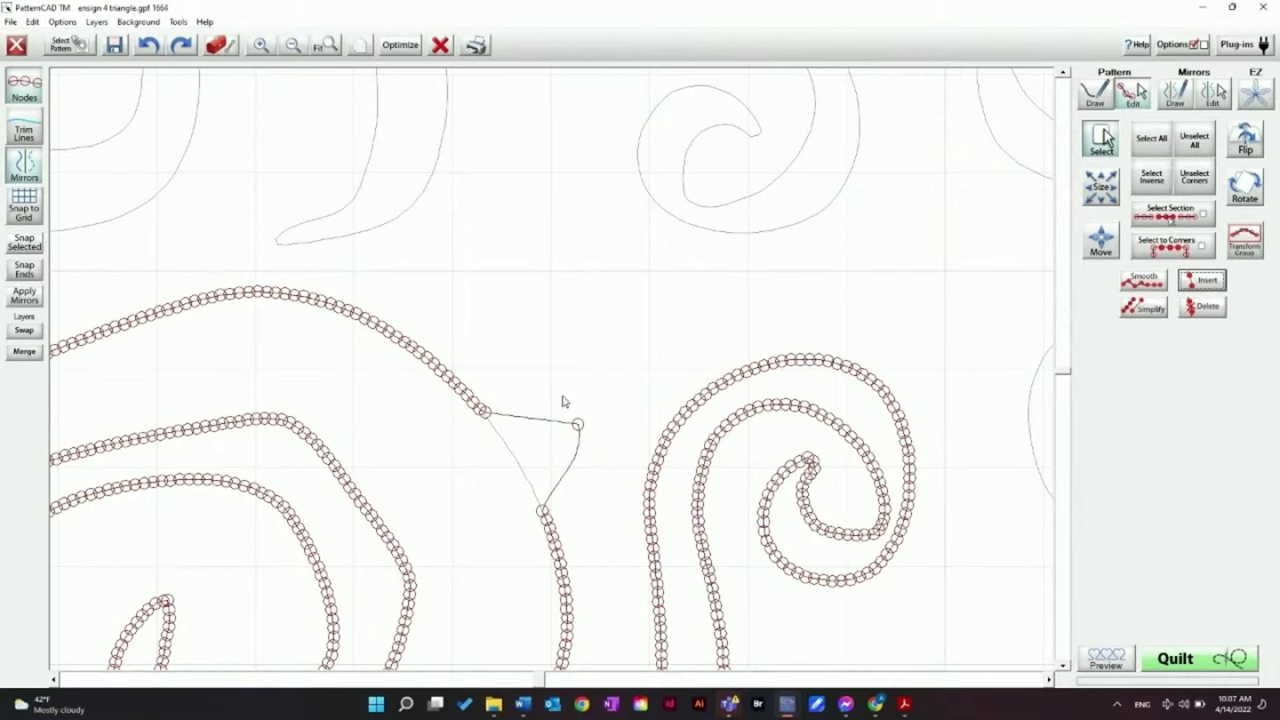
Pull the shared tip node further up and bend both inserted segments with their control handles into a curved point
drag(577, 424, 600, 351)
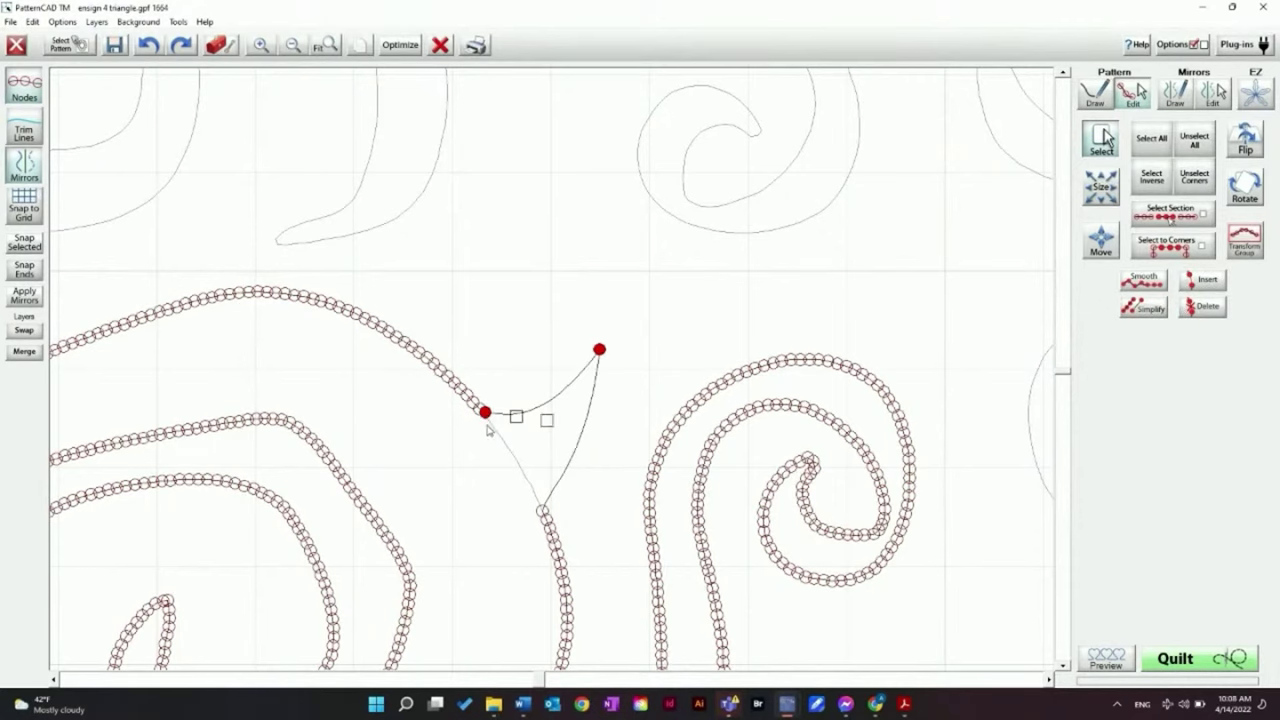
drag(488, 430, 560, 443)
drag(599, 349, 587, 316)
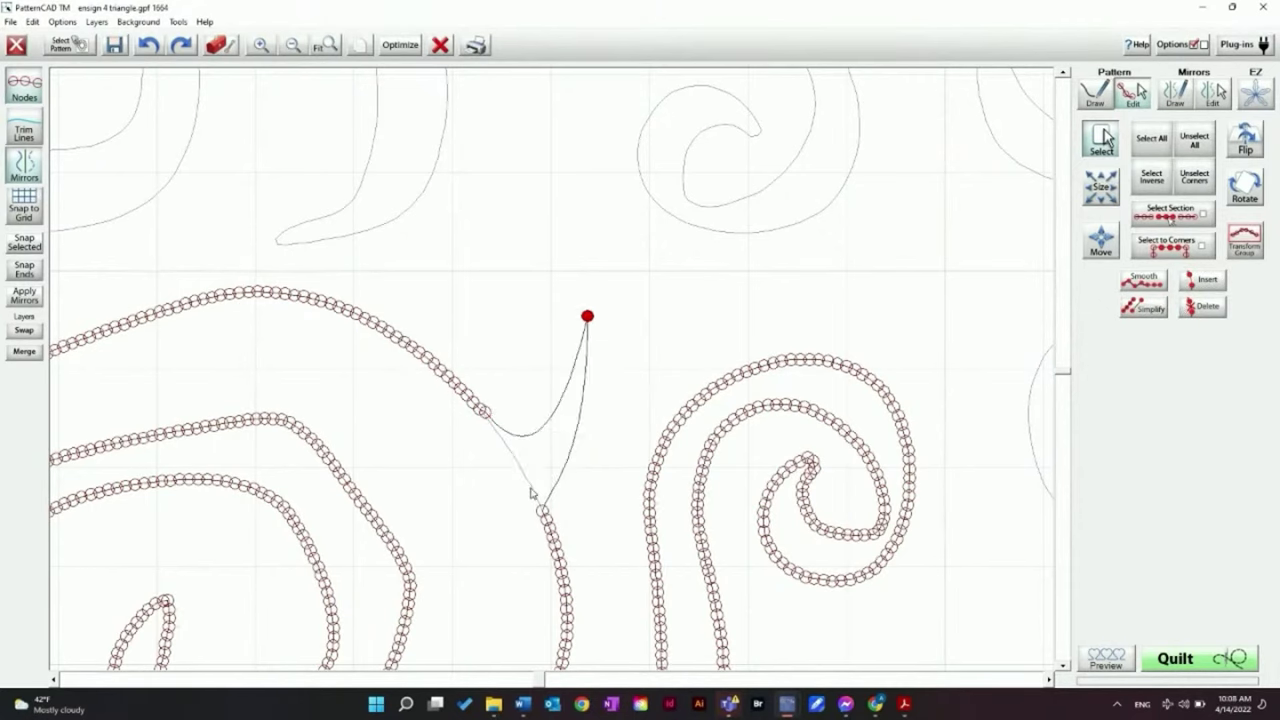
drag(532, 493, 634, 360)
click(486, 409)
drag(586, 302, 566, 520)
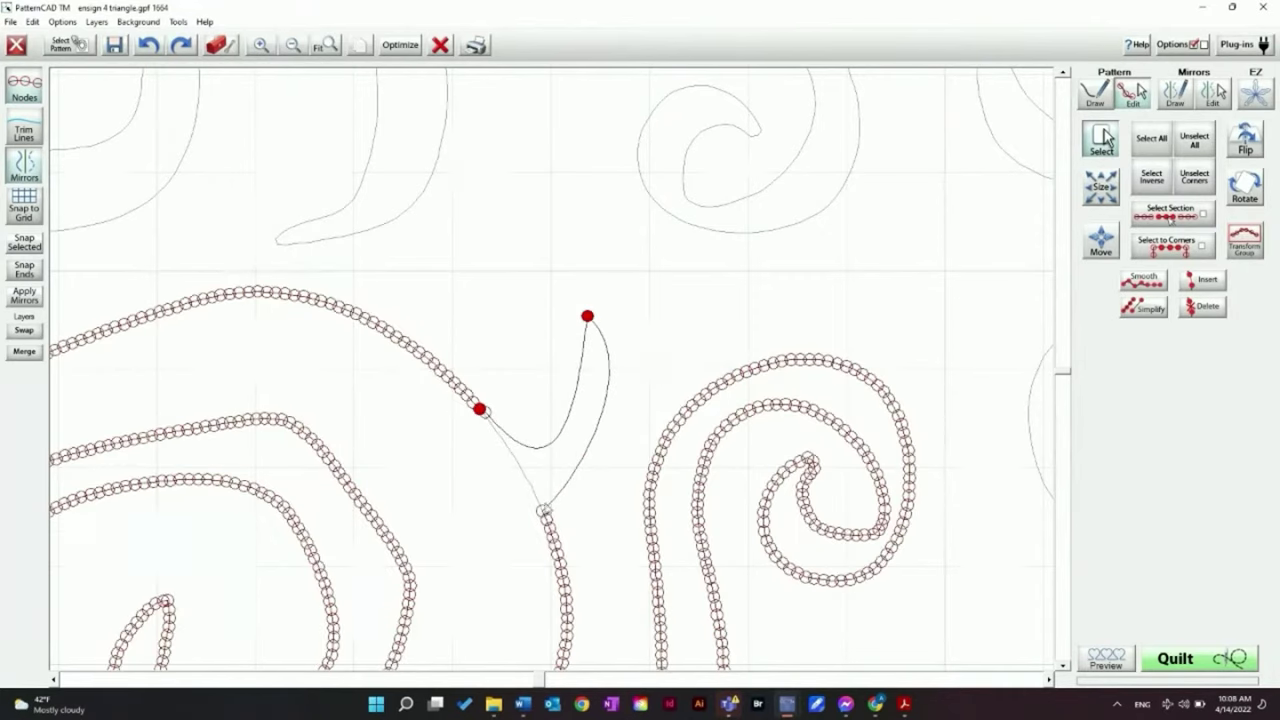
Reselect only the end nodes of the curved point's left segment and refine its bend with the two control handles
click(1194, 140)
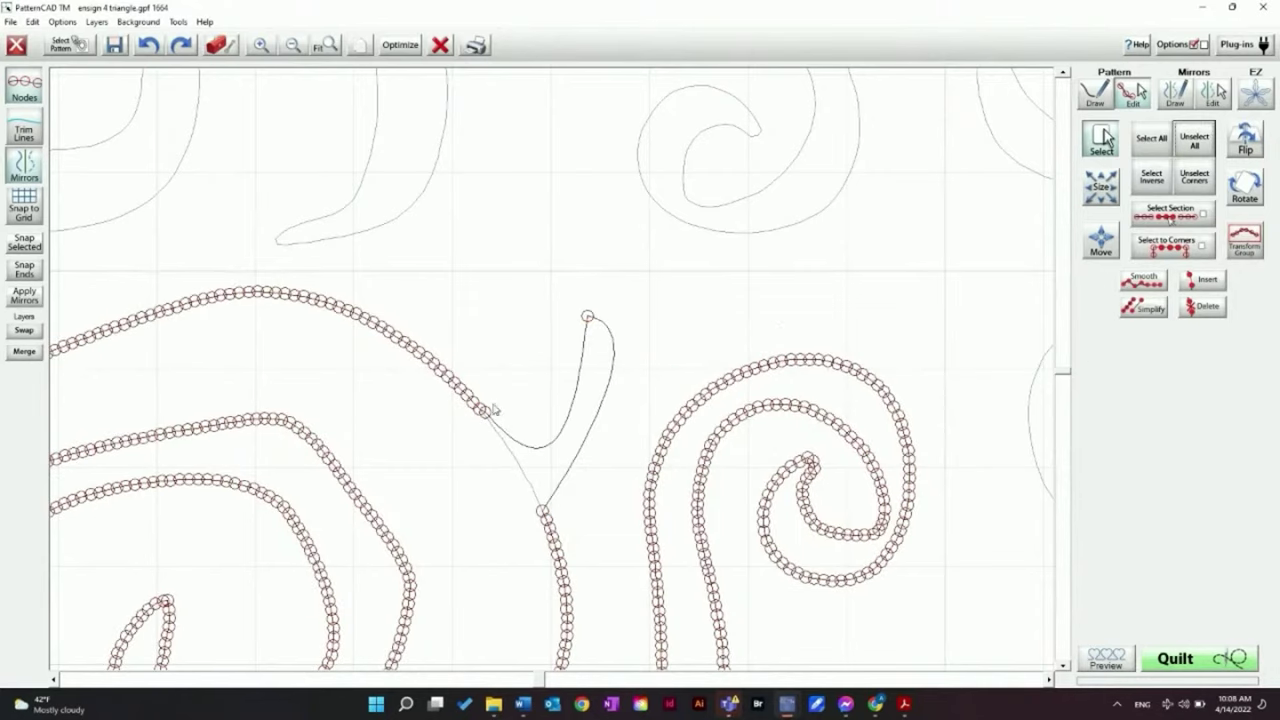
click(490, 410)
drag(572, 517, 549, 478)
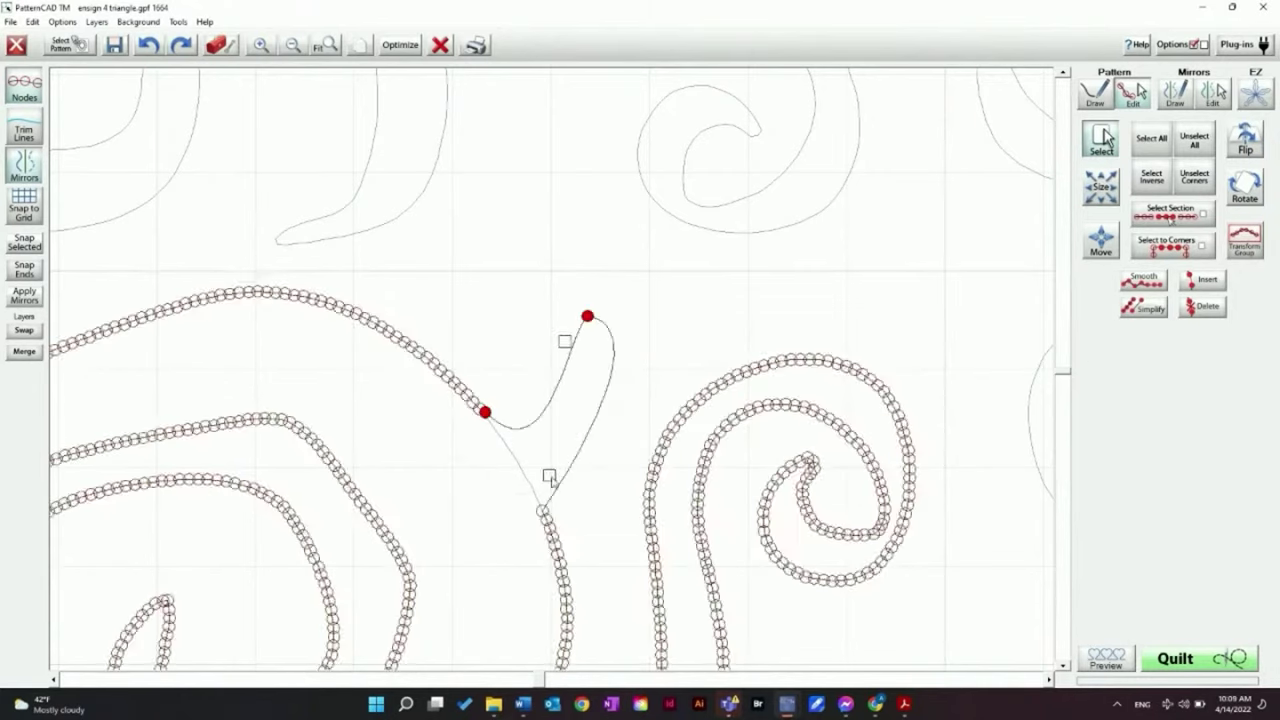
drag(565, 341, 589, 349)
mouse_move(549, 478)
mouse_down()
mouse_move(600, 489)
mouse_move(566, 466)
mouse_up()
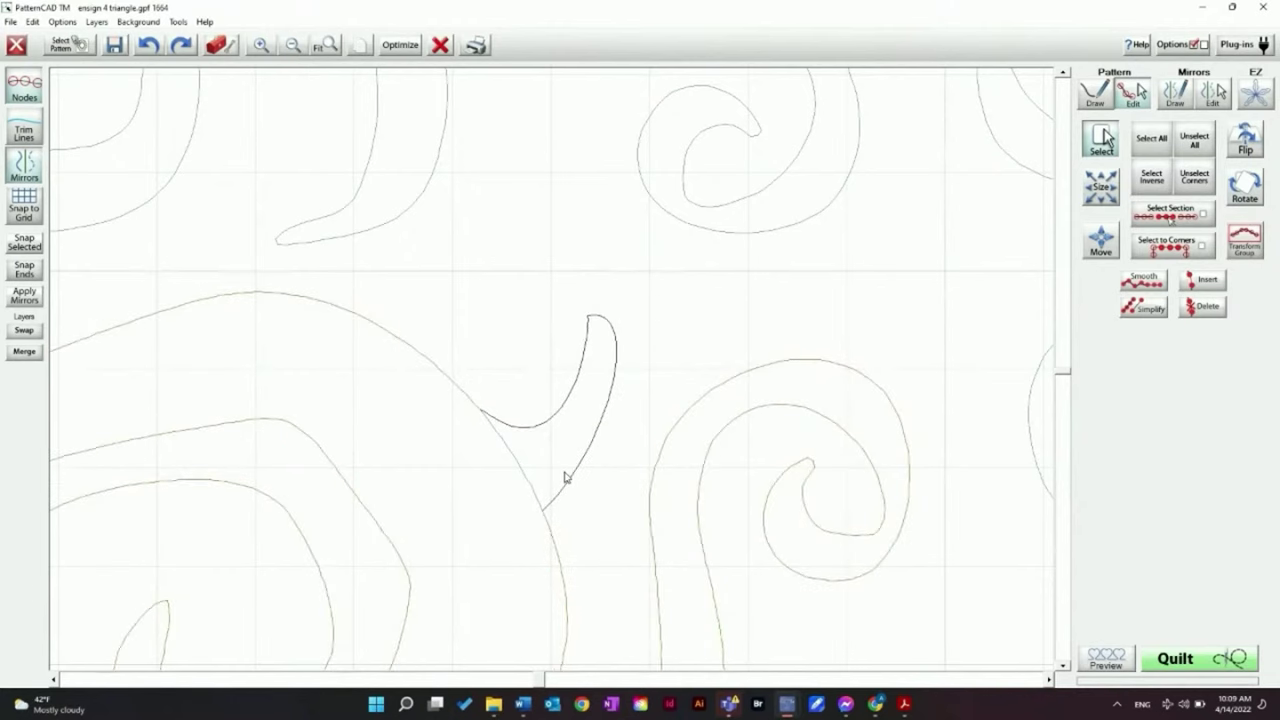
Hide the nodes and examine the new curved point within the quarter pattern and the whole background block
click(293, 45)
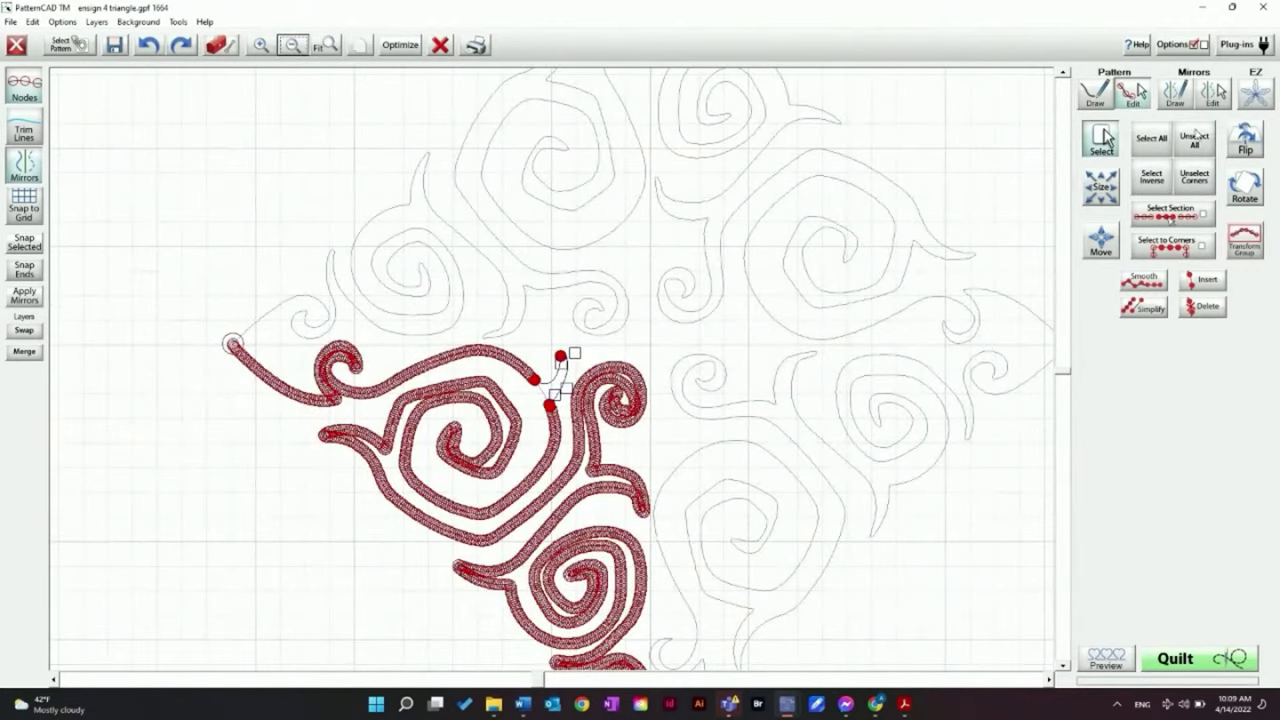
scroll(750, 320, up, 2)
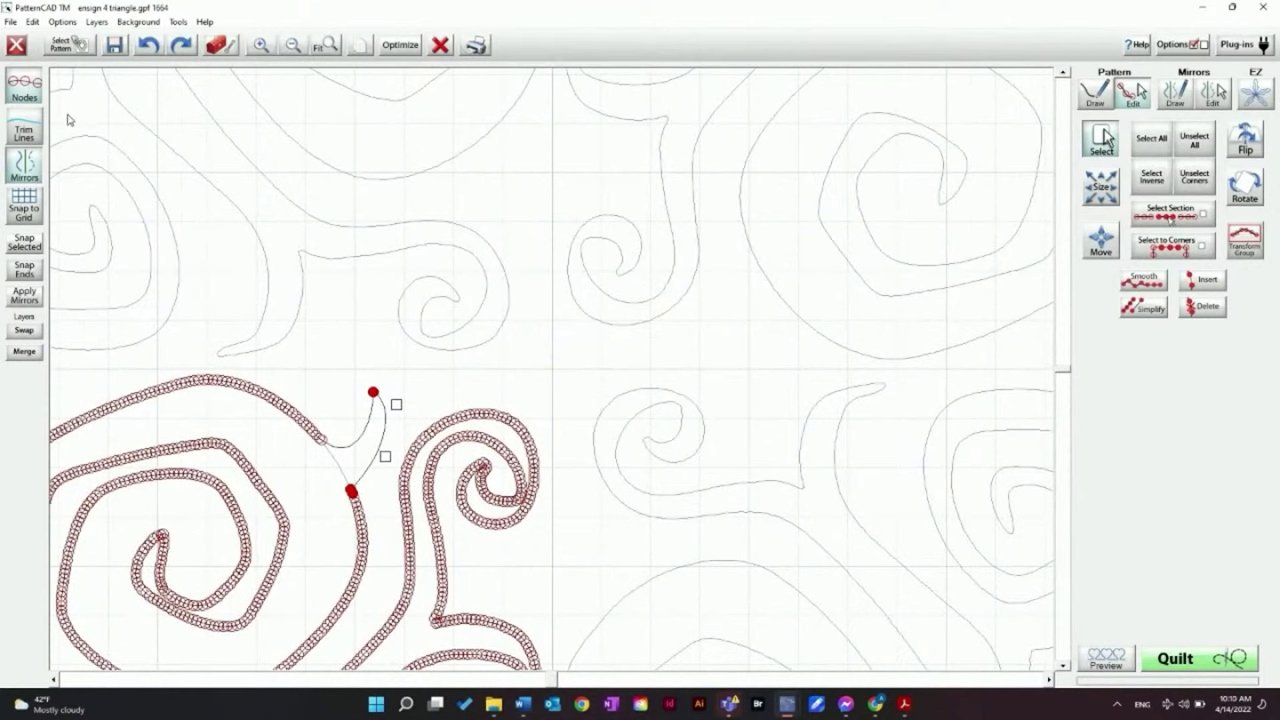
click(30, 93)
scroll(608, 211, down, 3)
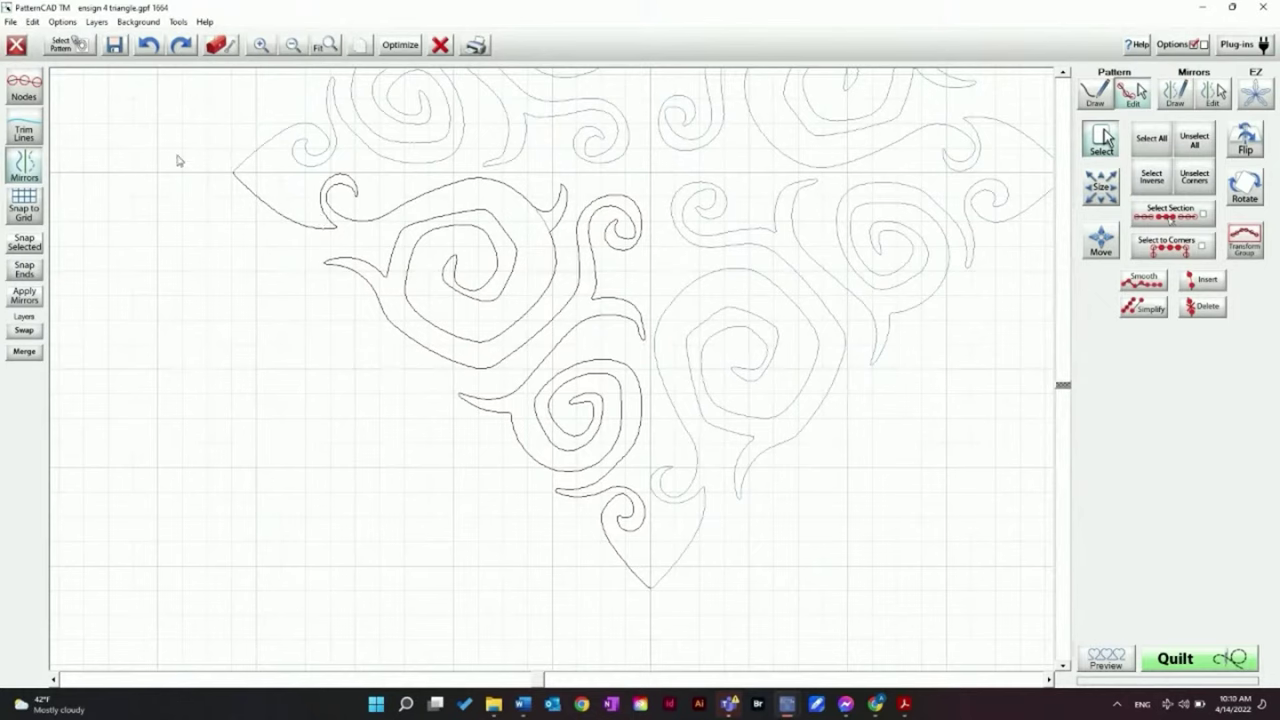
click(1062, 73)
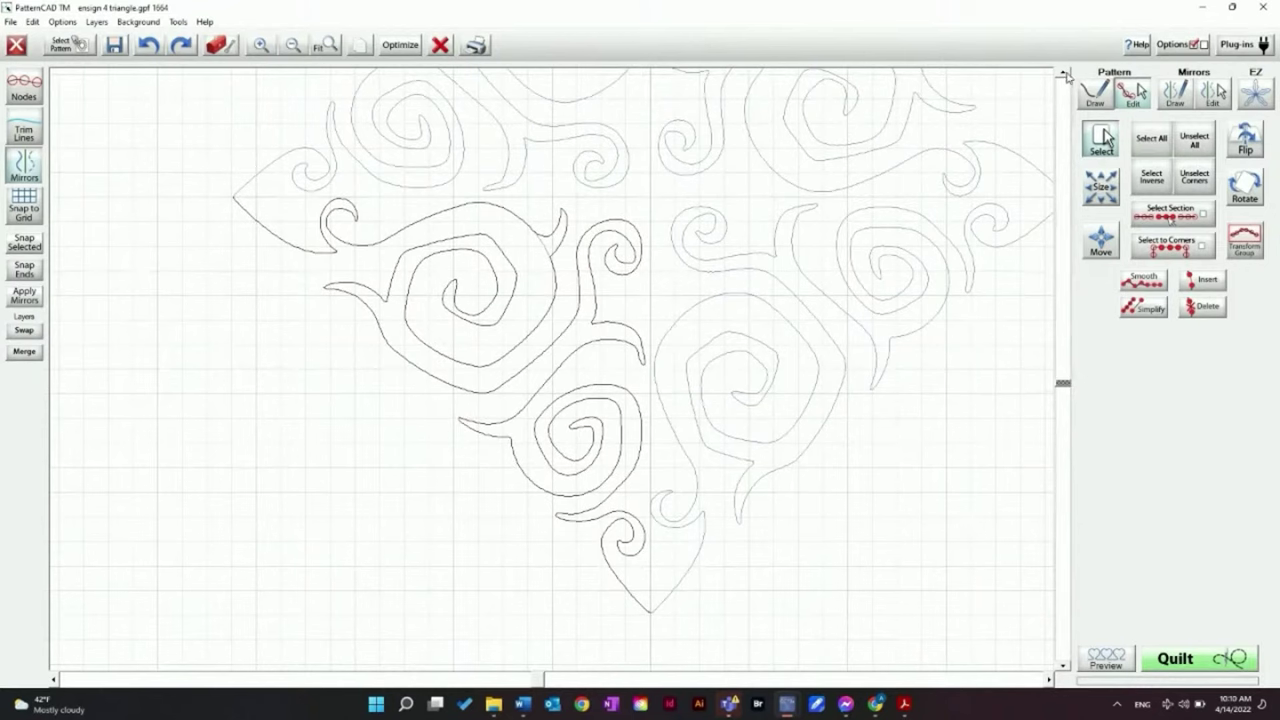
click(1063, 73)
click(1063, 73)
click(1063, 73)
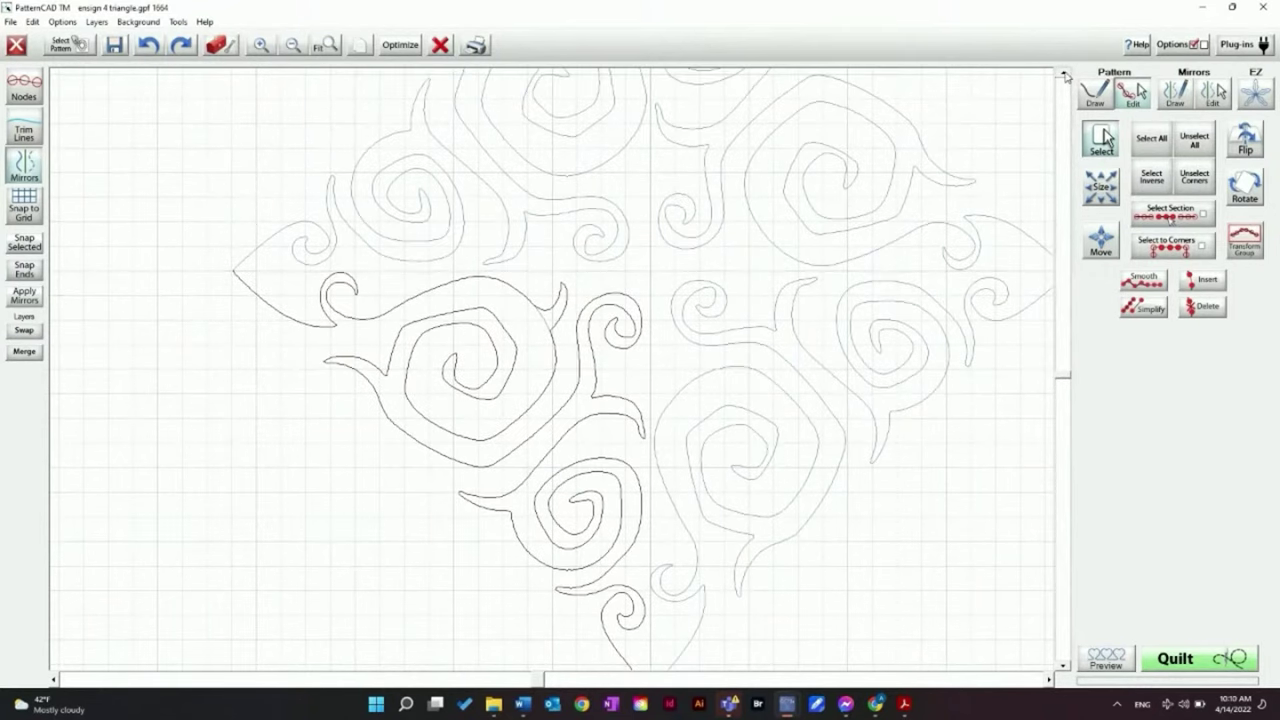
click(1063, 73)
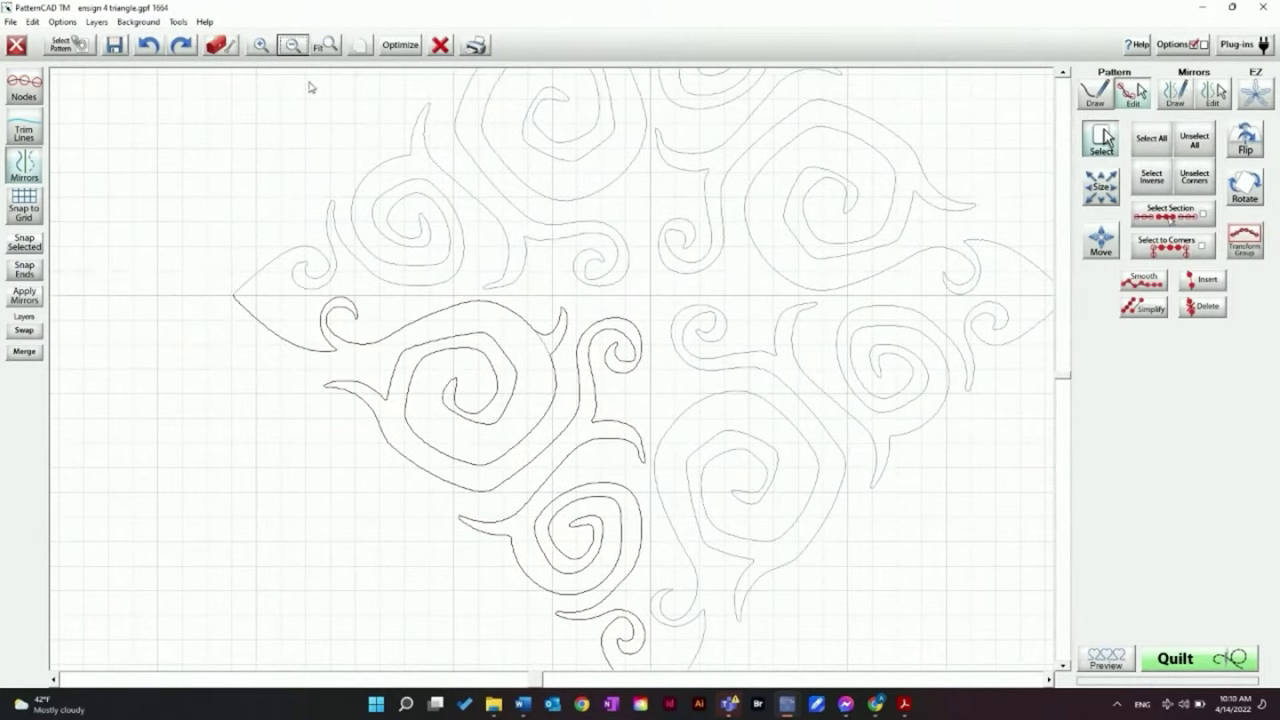
click(292, 45)
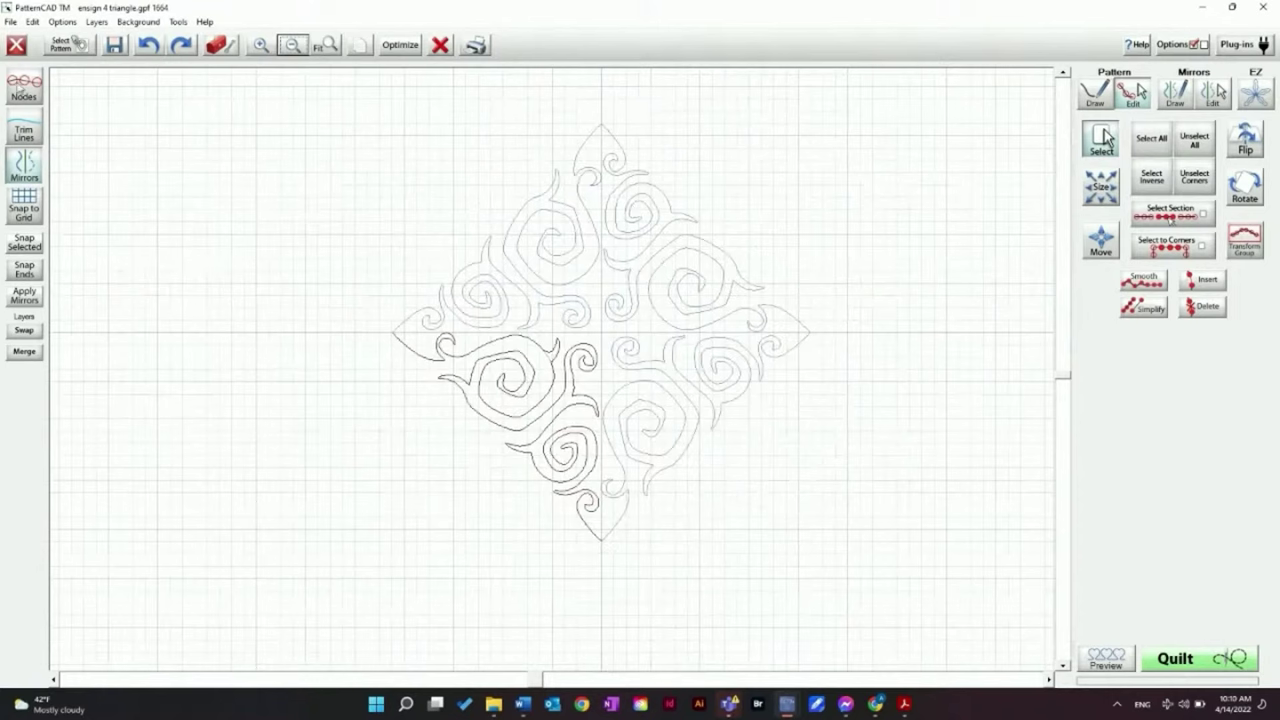
Show the nodes, select all of them and place a copy of the quarter pattern over the background block's upper right side
click(22, 90)
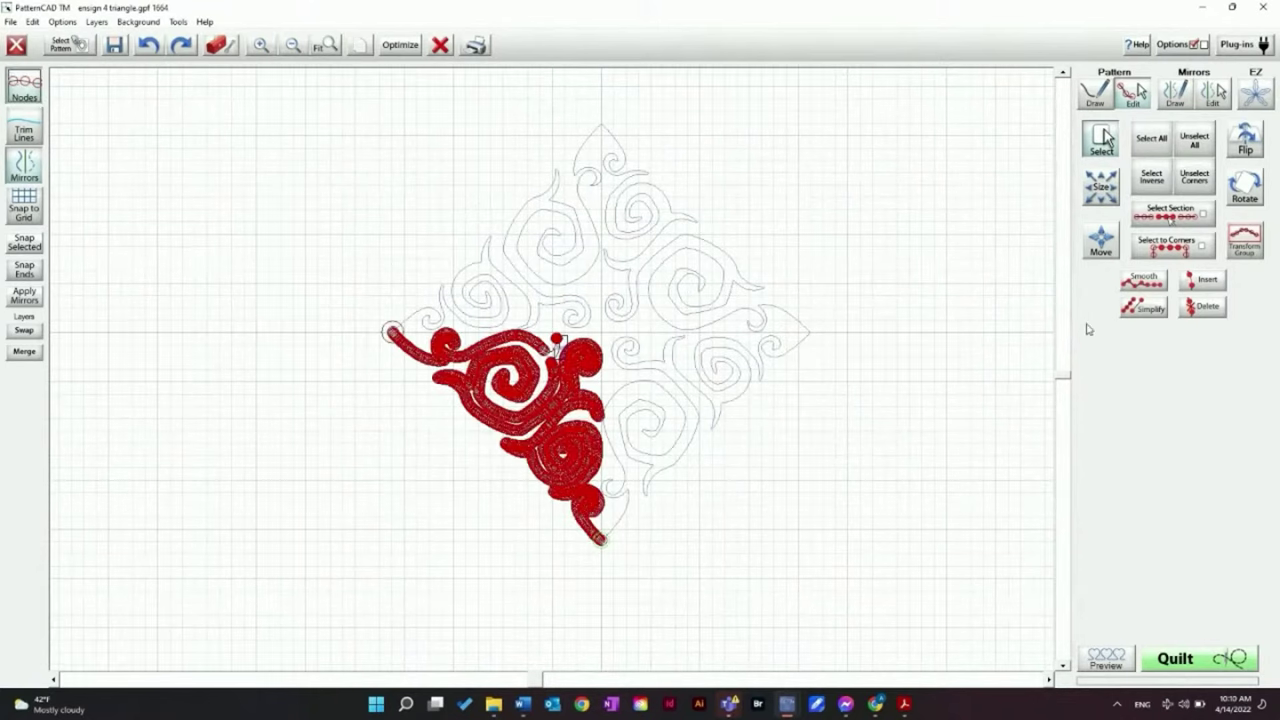
click(1149, 140)
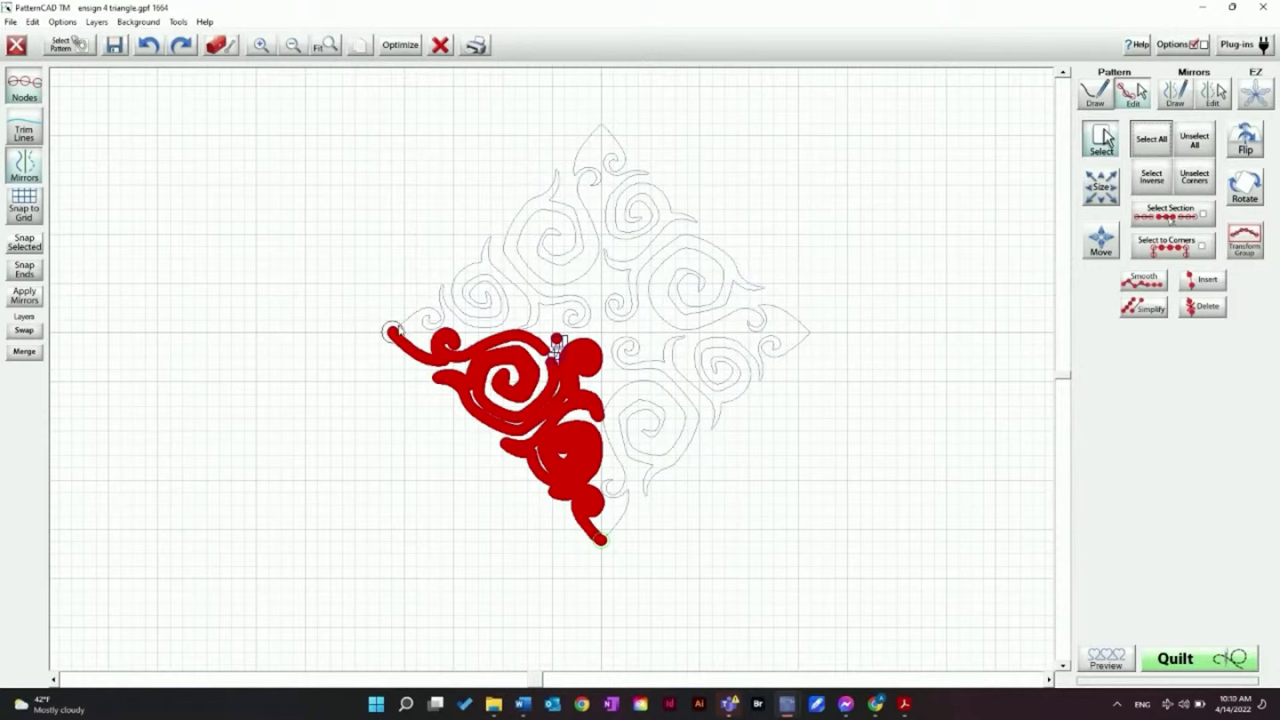
click(360, 46)
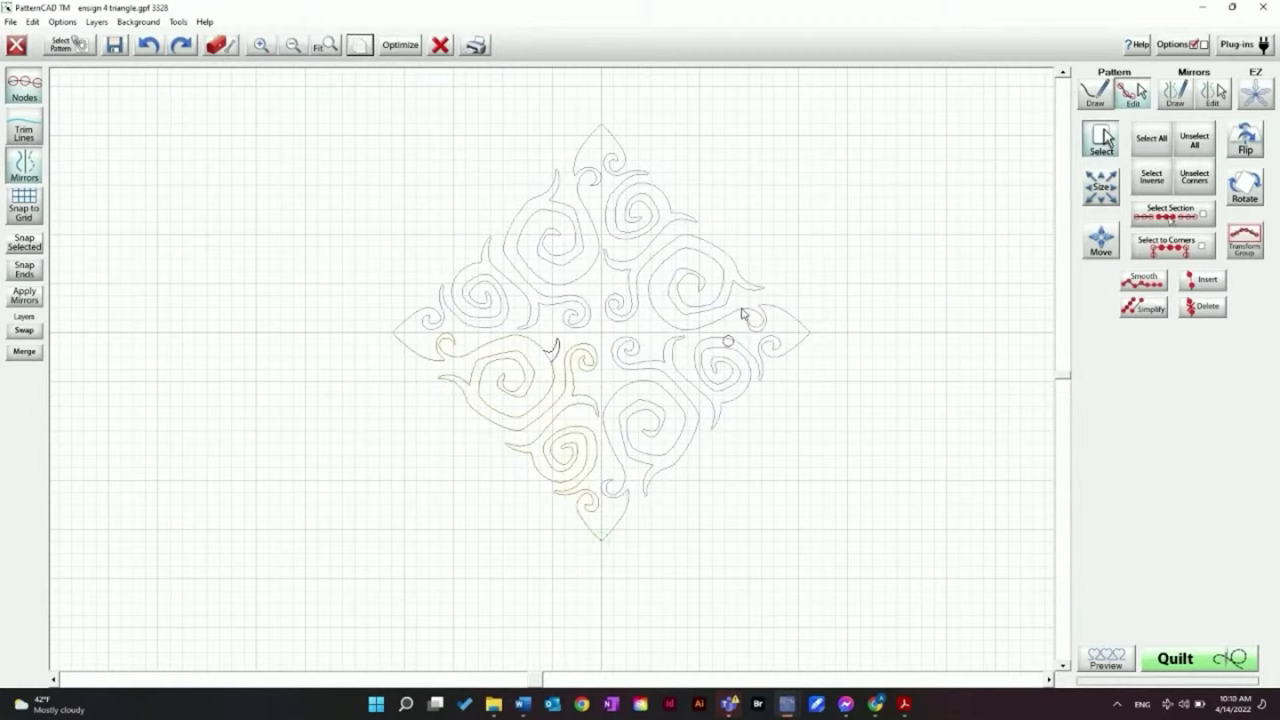
click(817, 306)
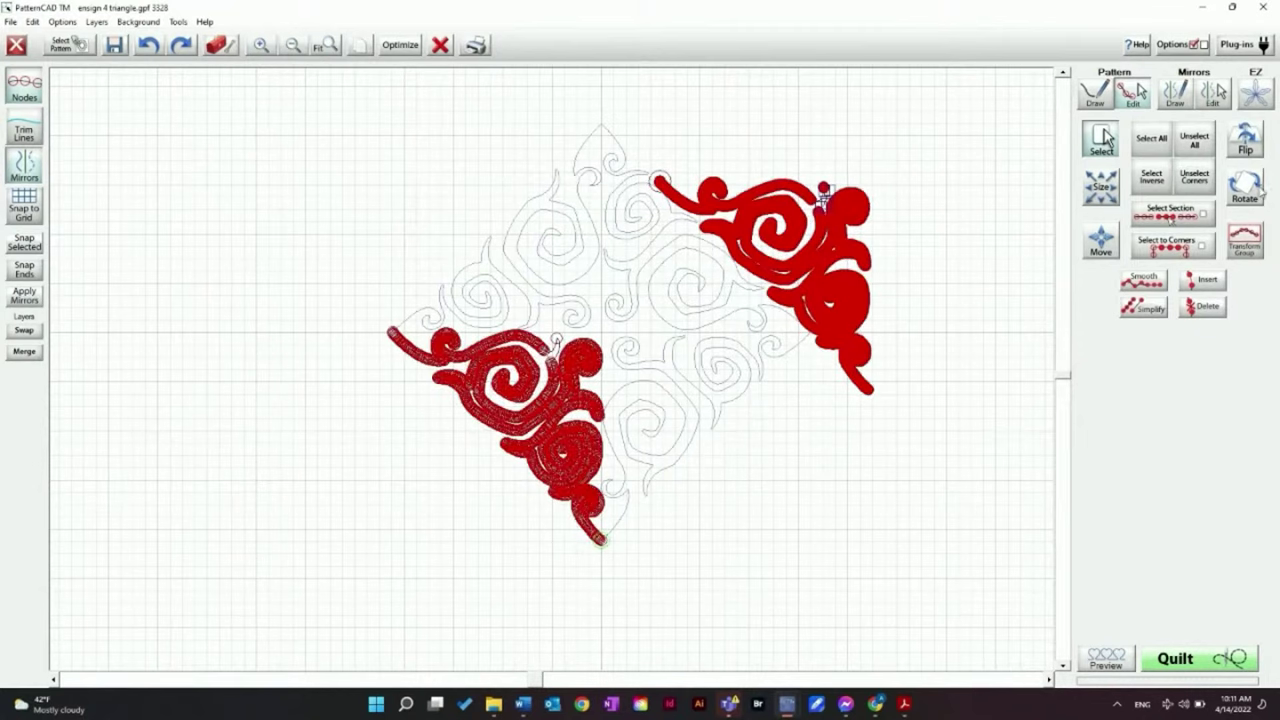
Rotate the copied quarter 90° clockwise in 45° increments and place it over the background block's upper left quarter
click(1246, 196)
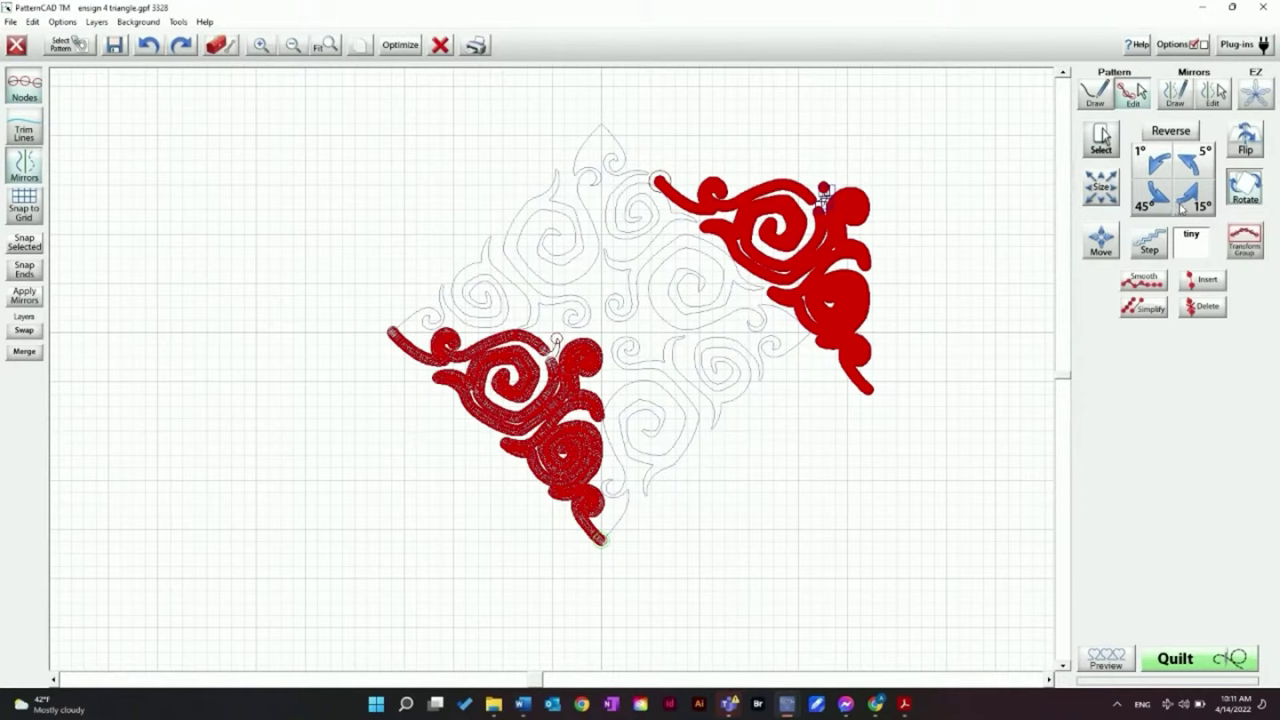
click(1169, 133)
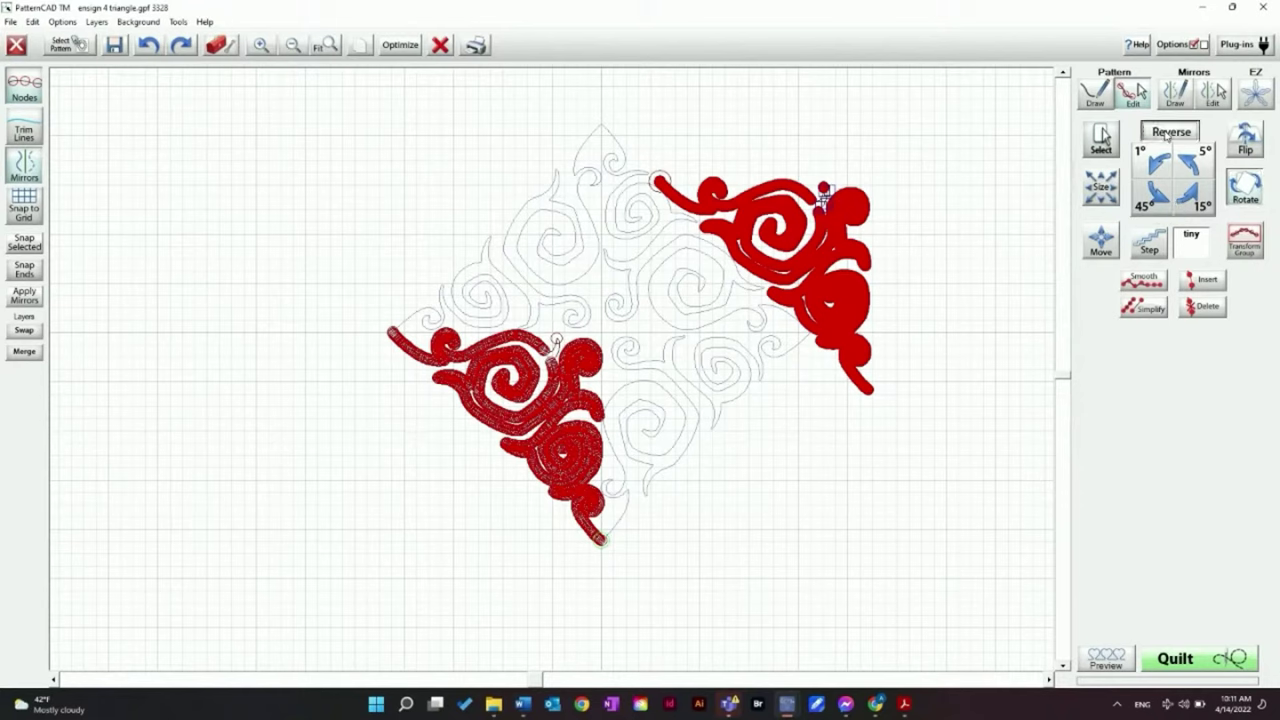
click(1157, 205)
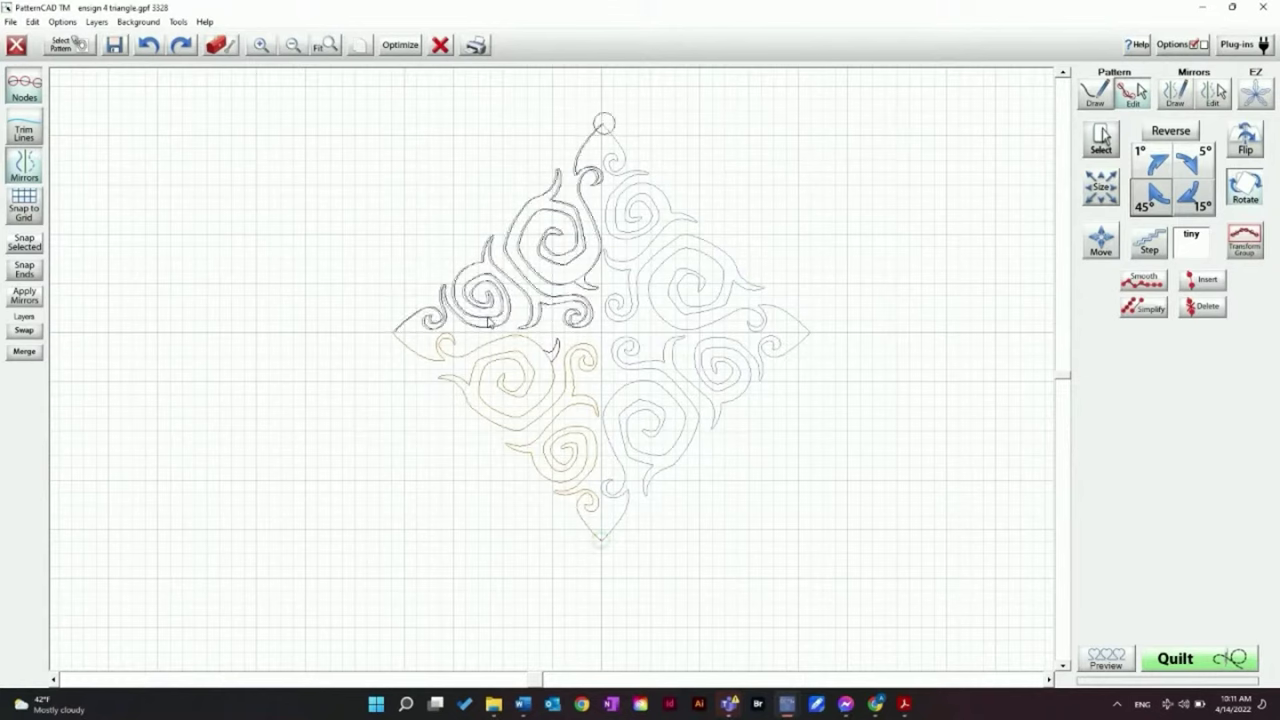
click(489, 322)
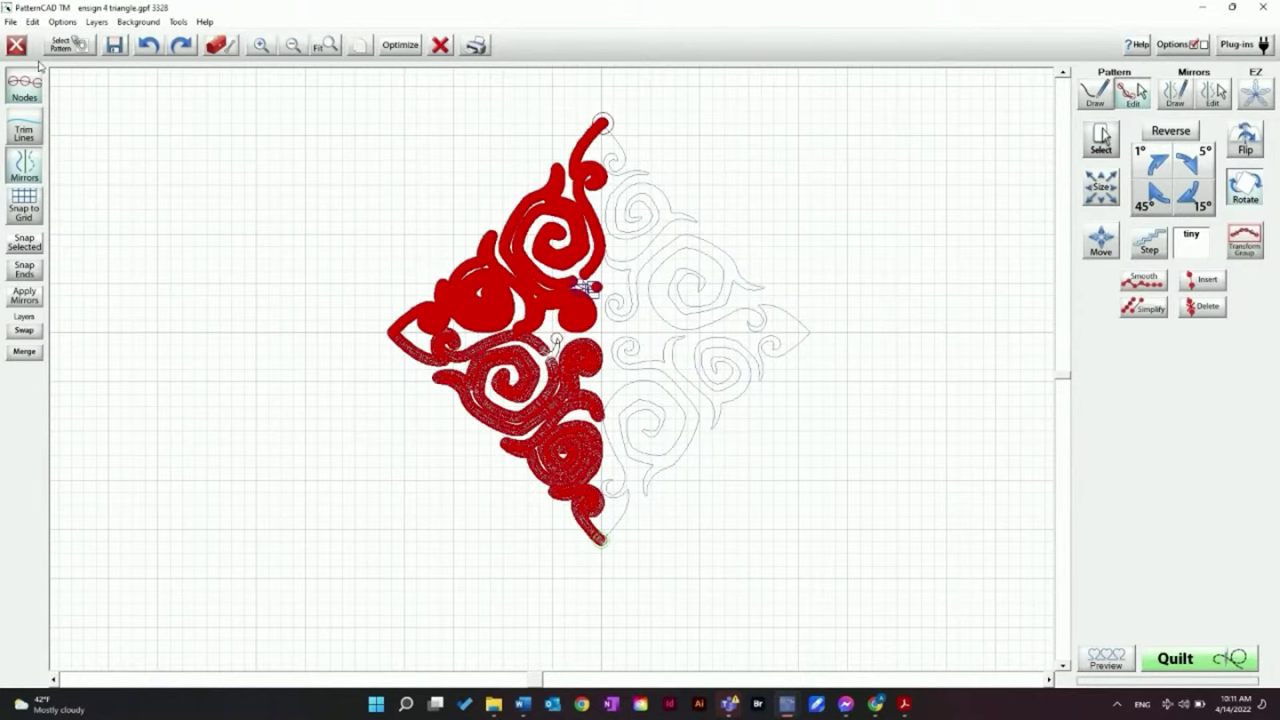
Examine how the rotated copy lines up with the background lines and meets the original at the left corner, with nodes hidden
click(260, 46)
click(551, 371)
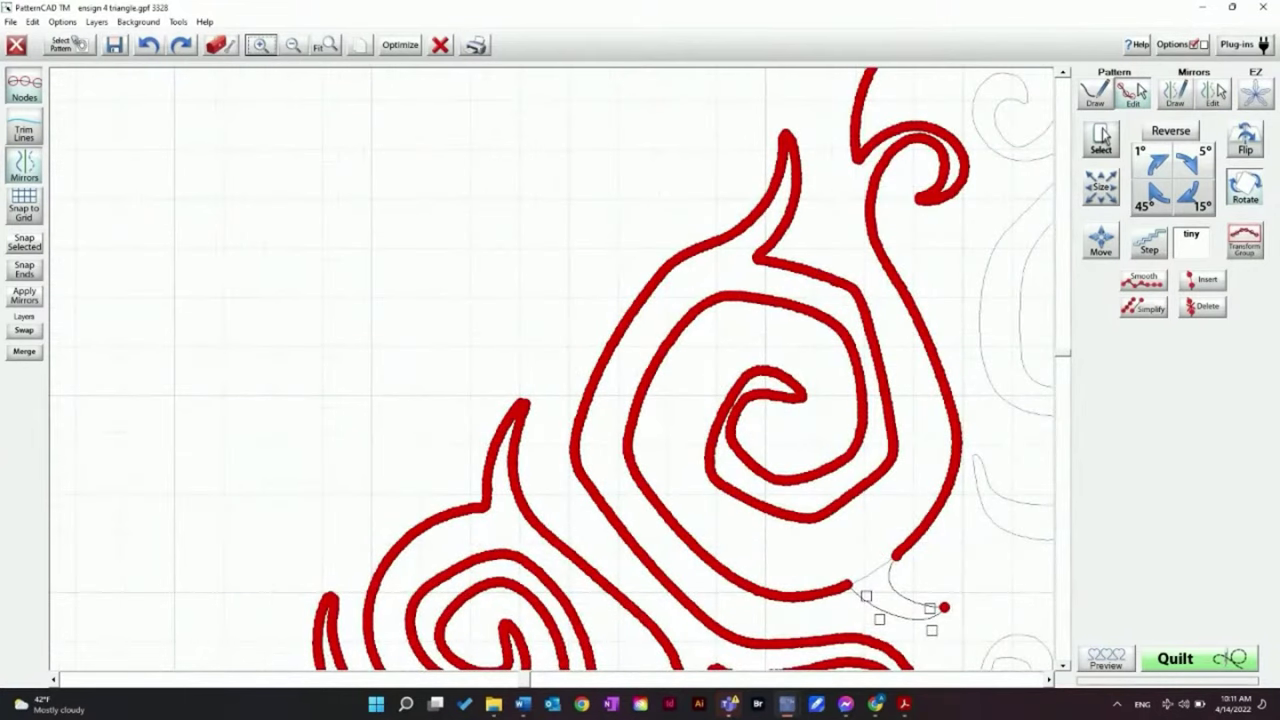
click(1063, 666)
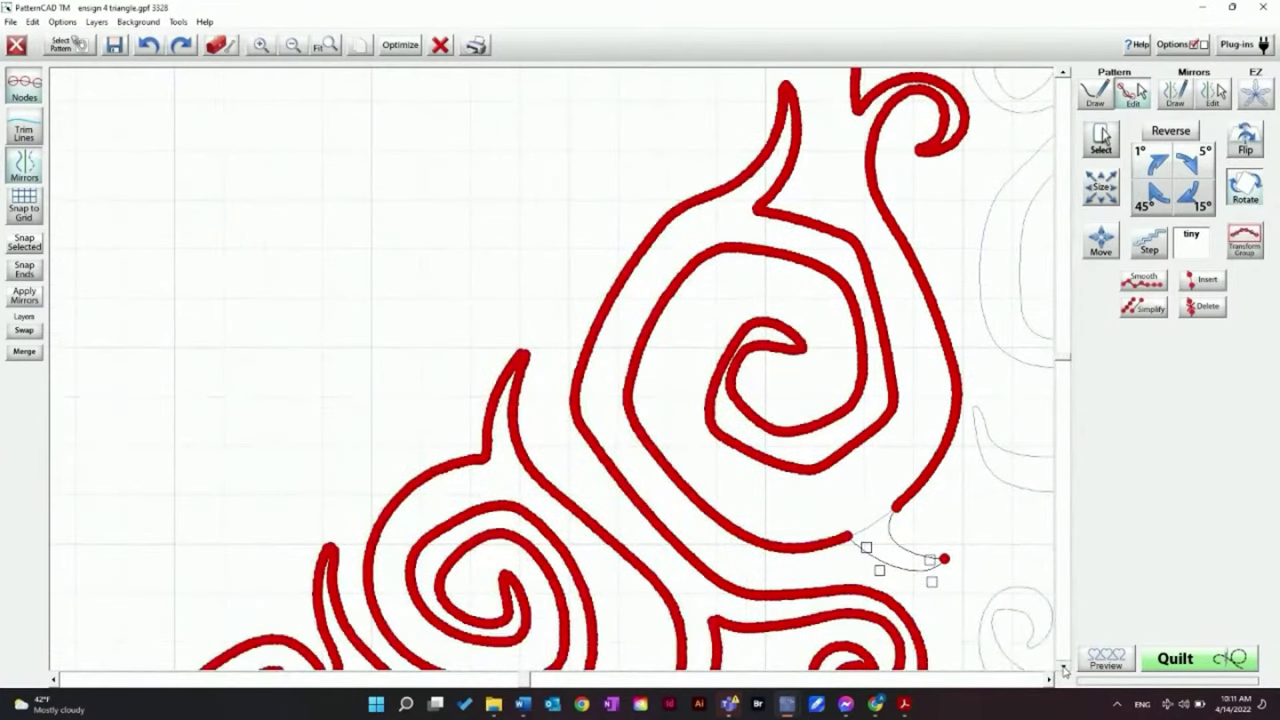
click(1063, 666)
click(1063, 666)
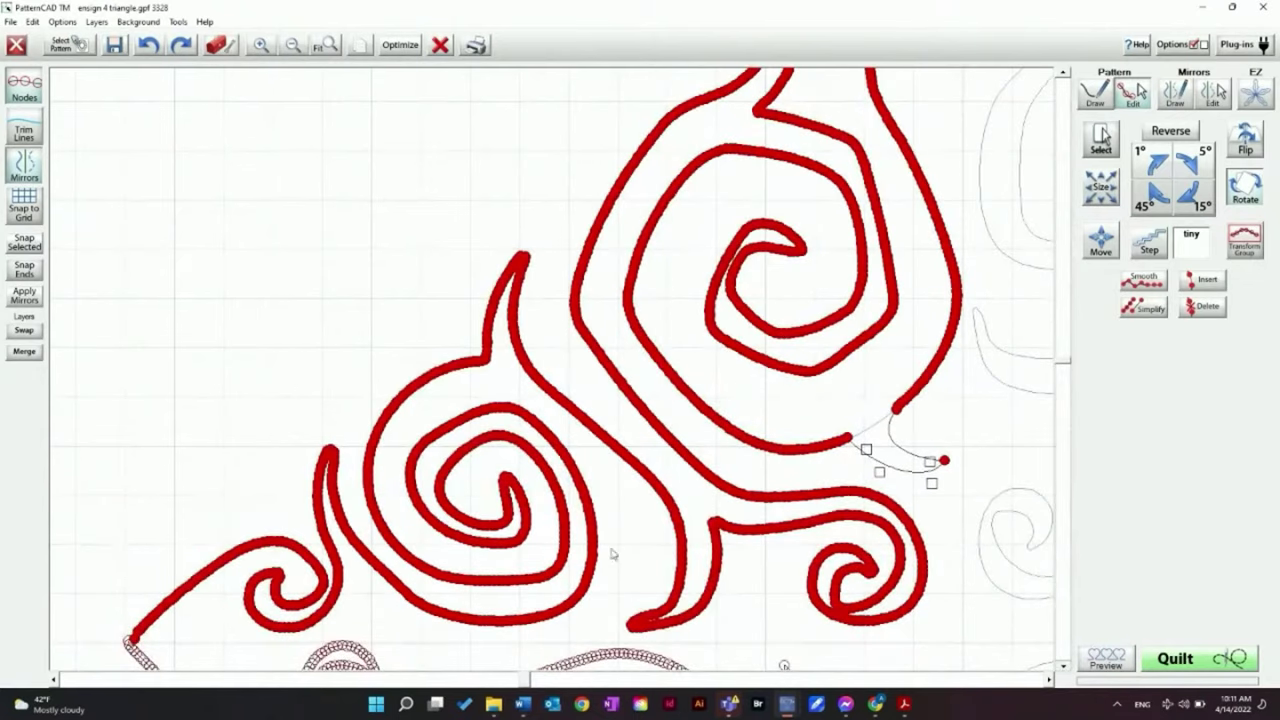
scroll(611, 551, down, 1)
click(260, 45)
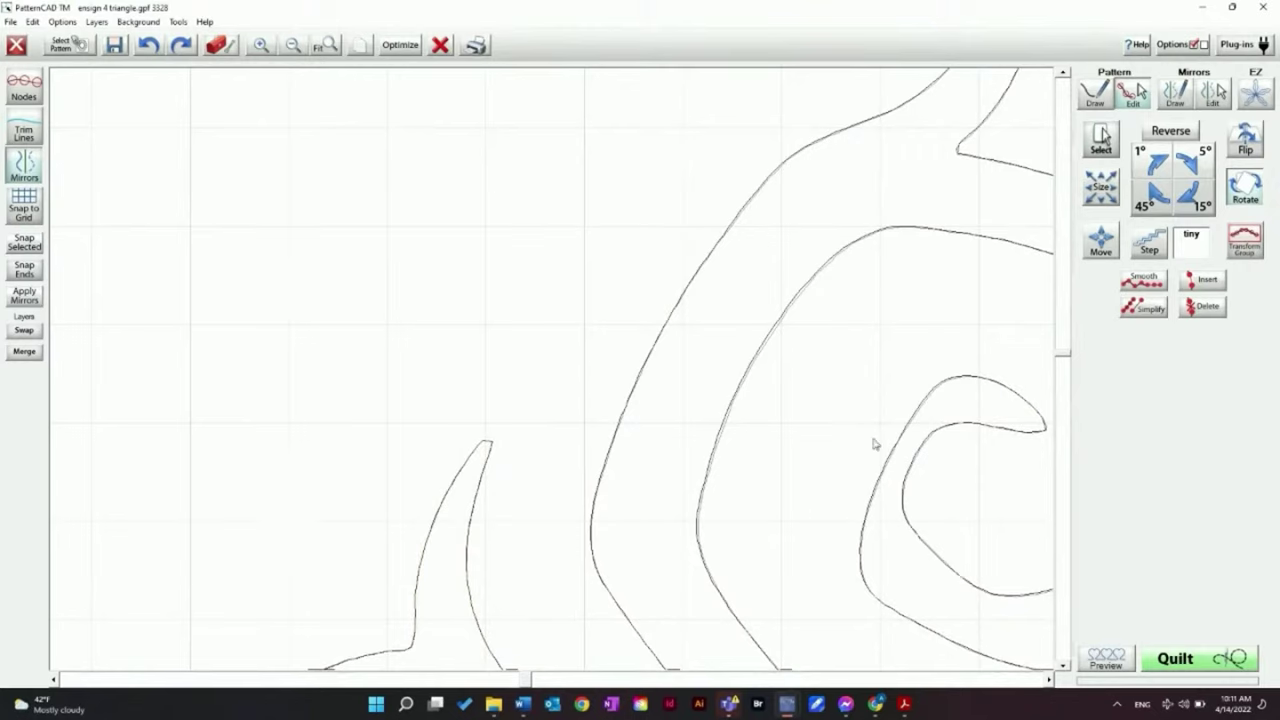
click(291, 47)
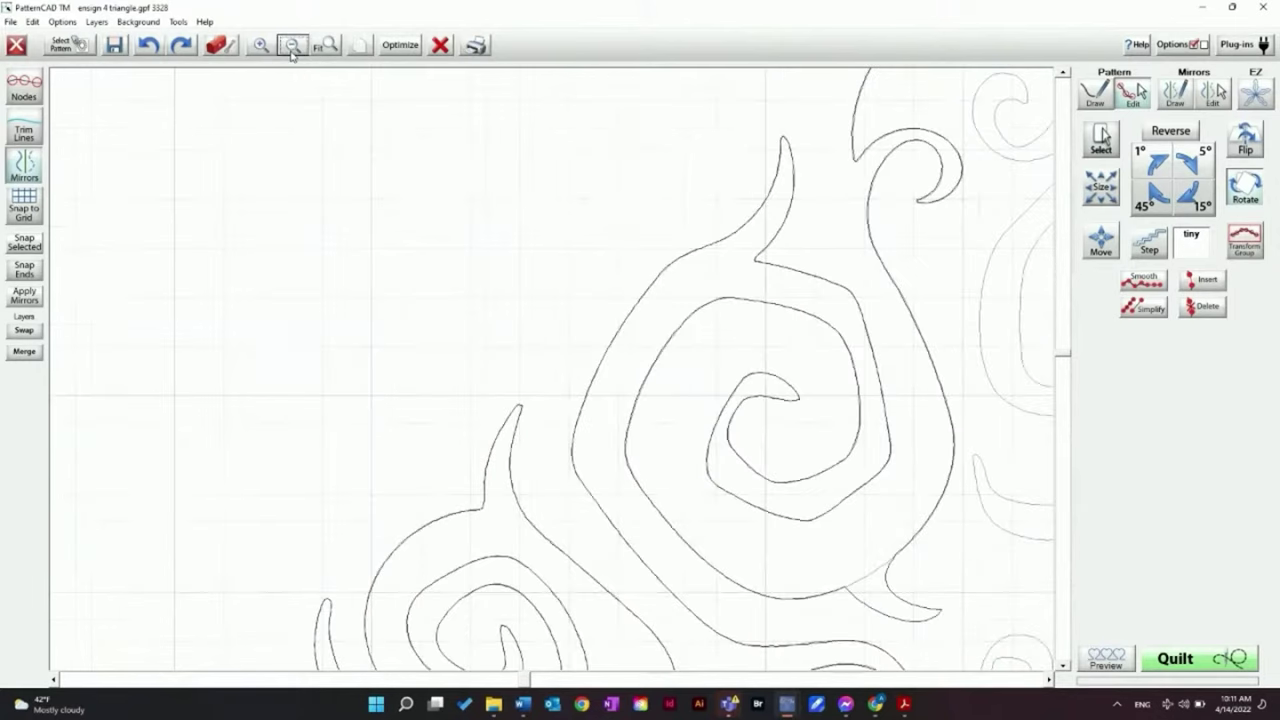
click(1064, 634)
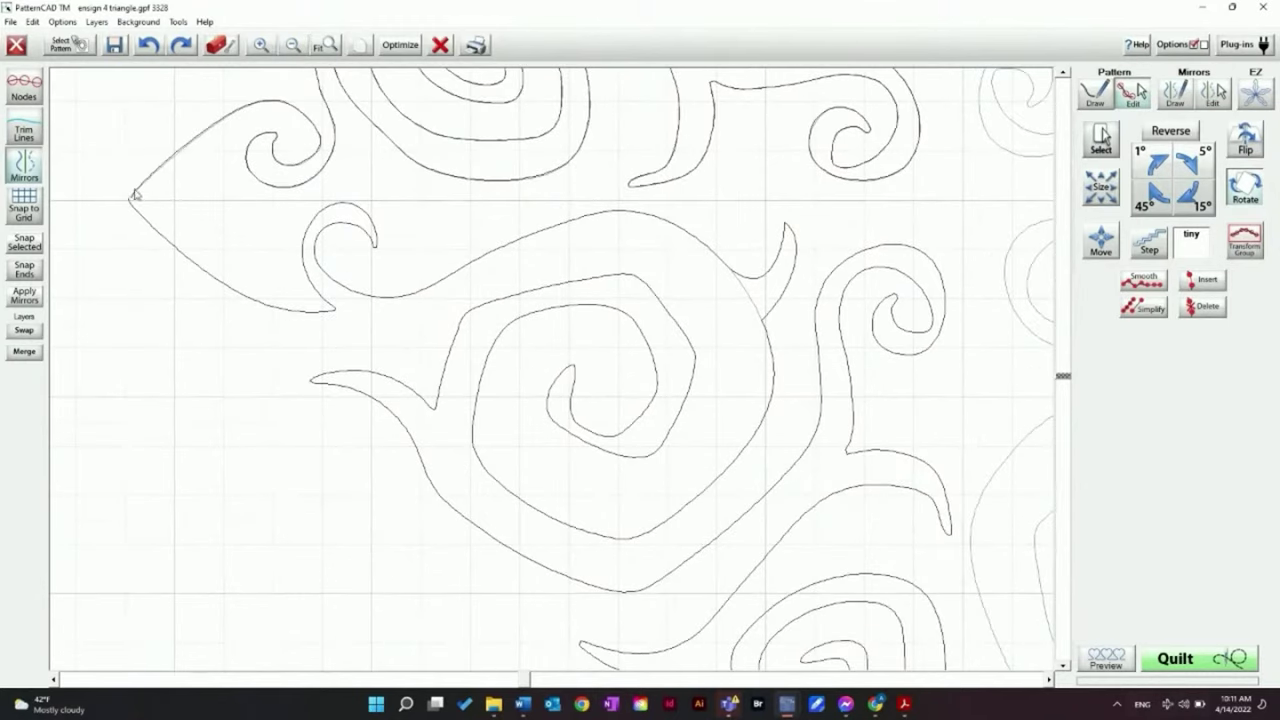
Show the nodes and snap together the two line-end nodes where the two quarter patterns meet at the left corner
click(24, 92)
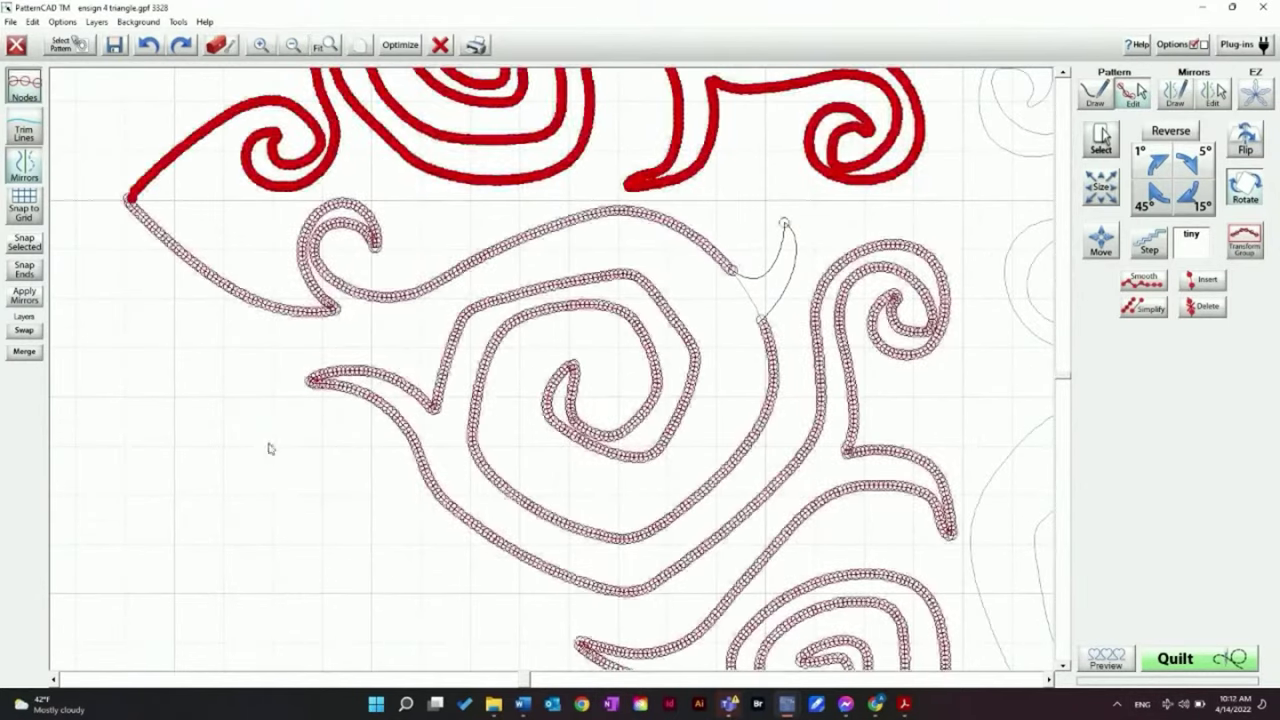
click(1101, 140)
click(1200, 145)
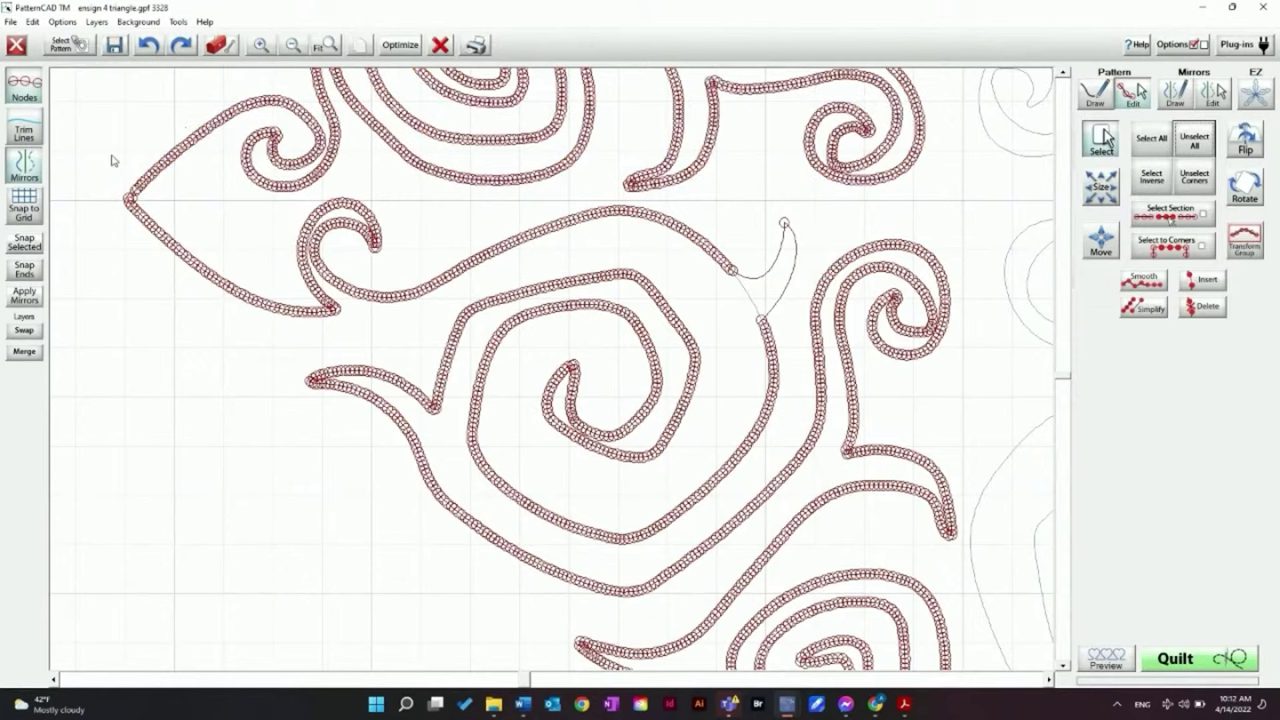
drag(115, 185, 157, 232)
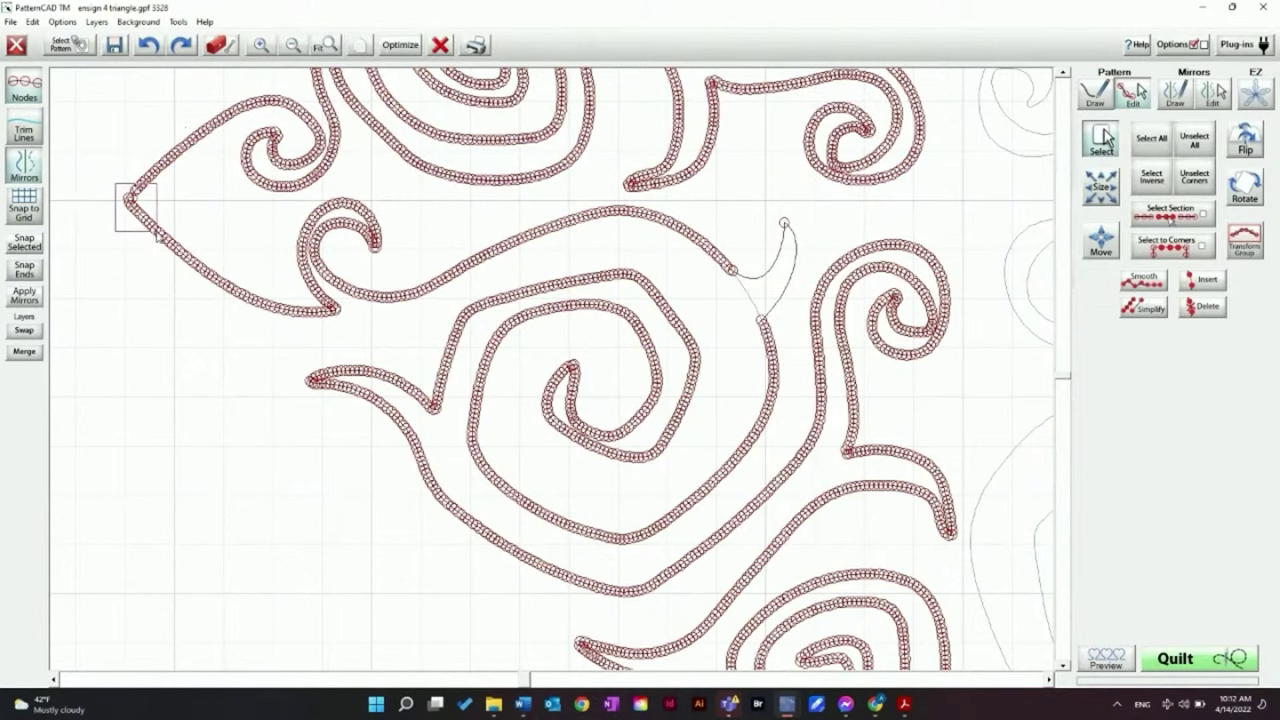
click(262, 46)
click(140, 205)
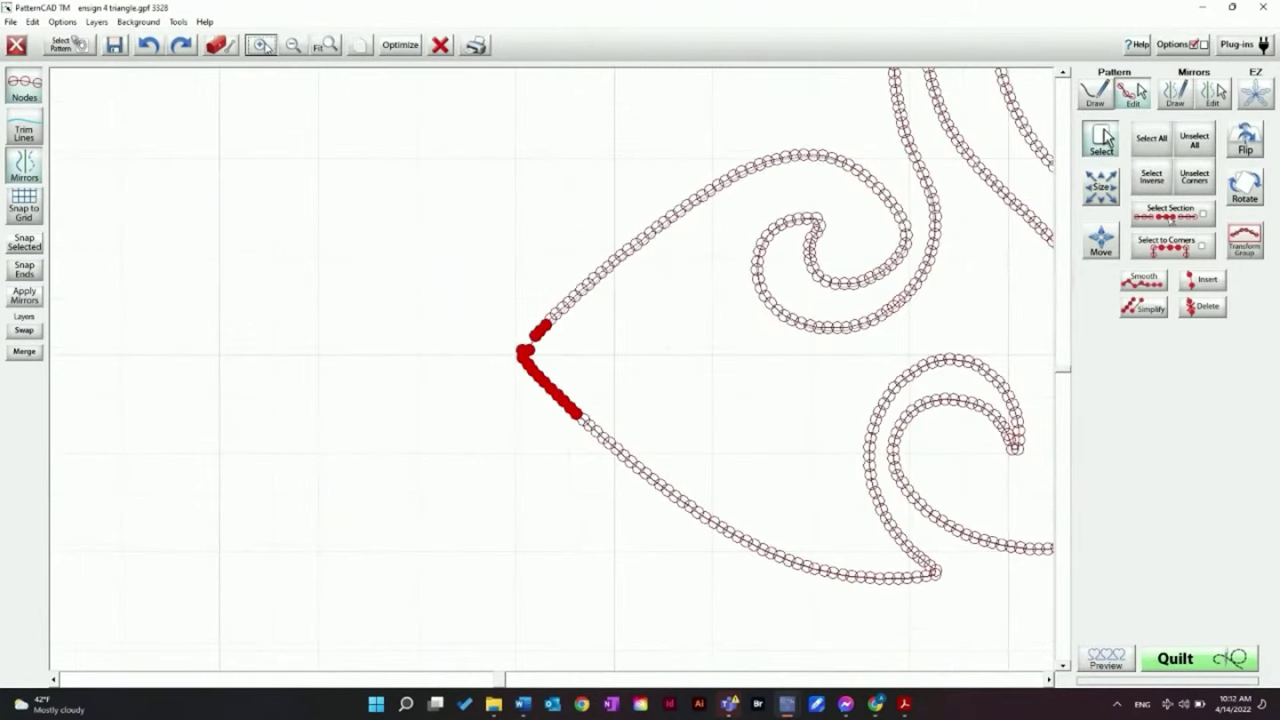
click(563, 434)
click(1195, 140)
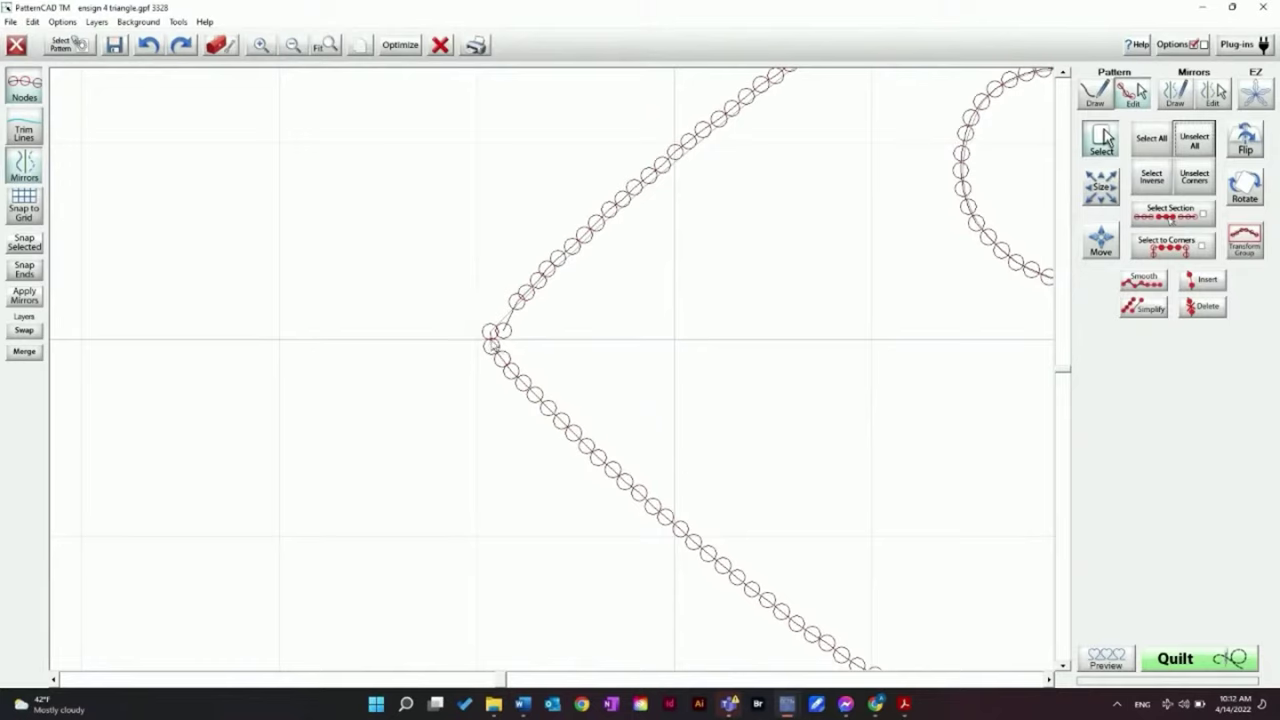
drag(471, 315, 507, 346)
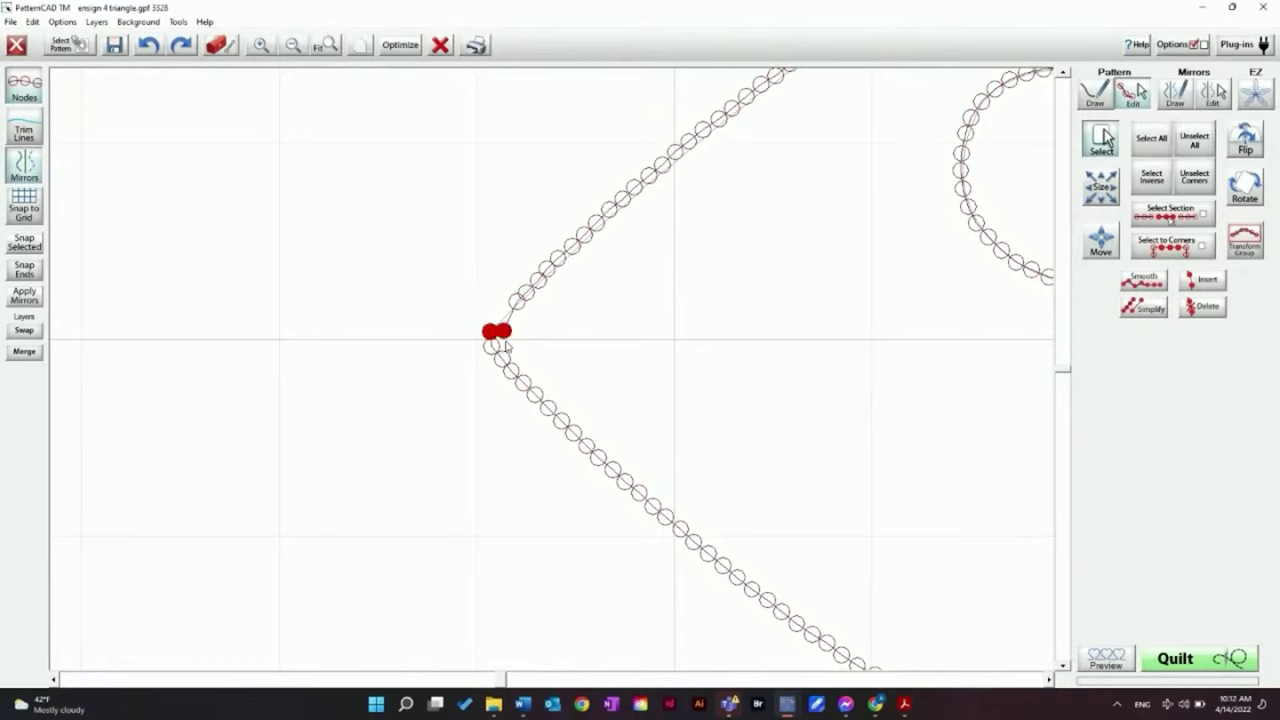
click(26, 244)
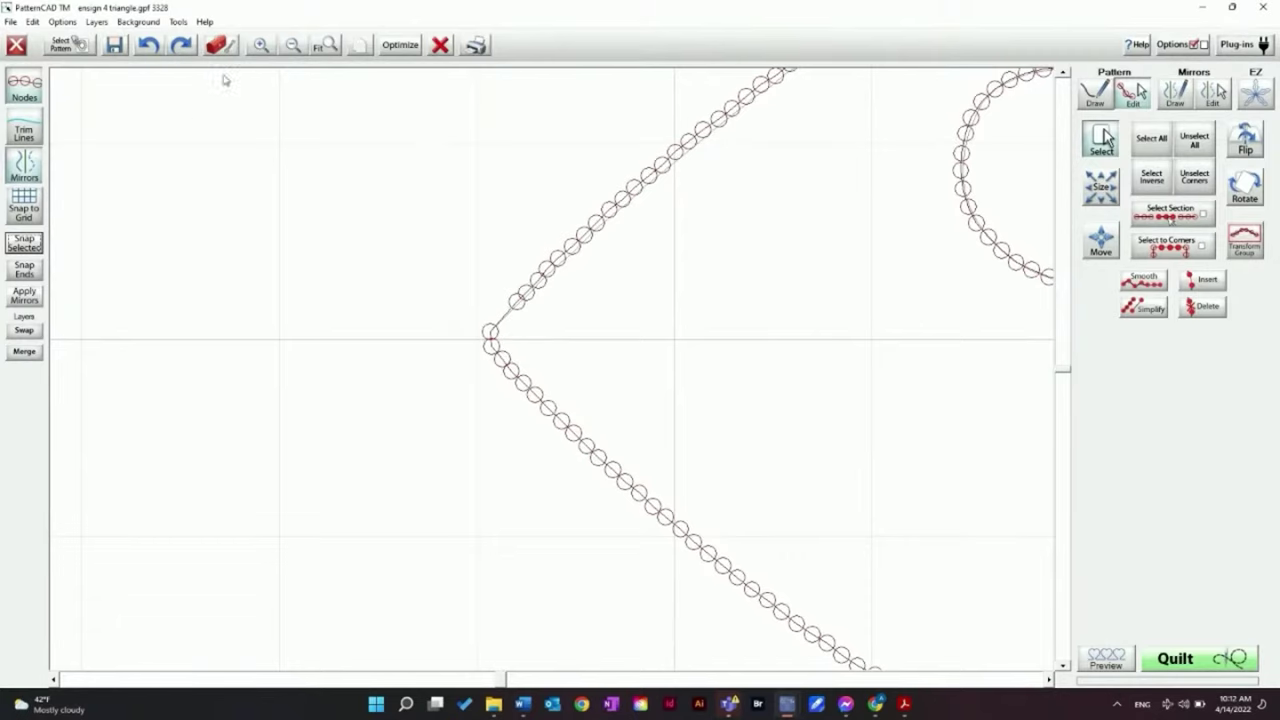
Examine the joined left corner and the complete triangle half against the background block
click(295, 46)
click(295, 46)
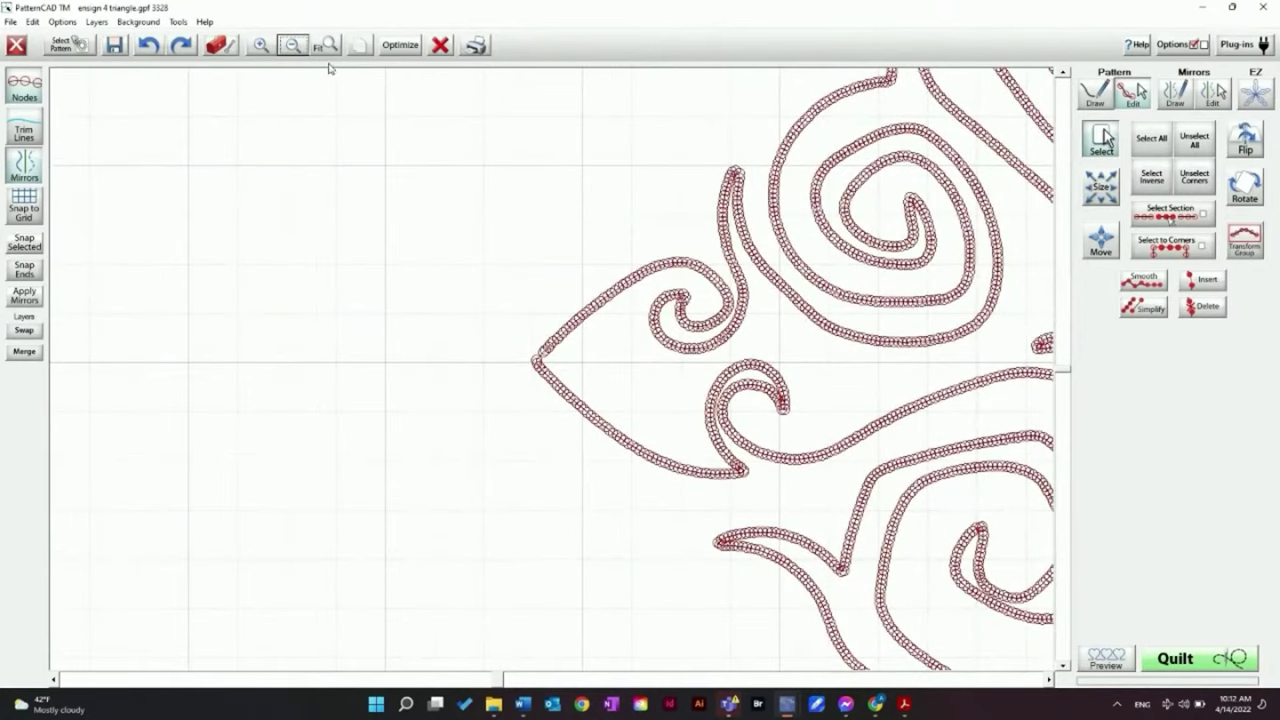
scroll(473, 168, down, 1)
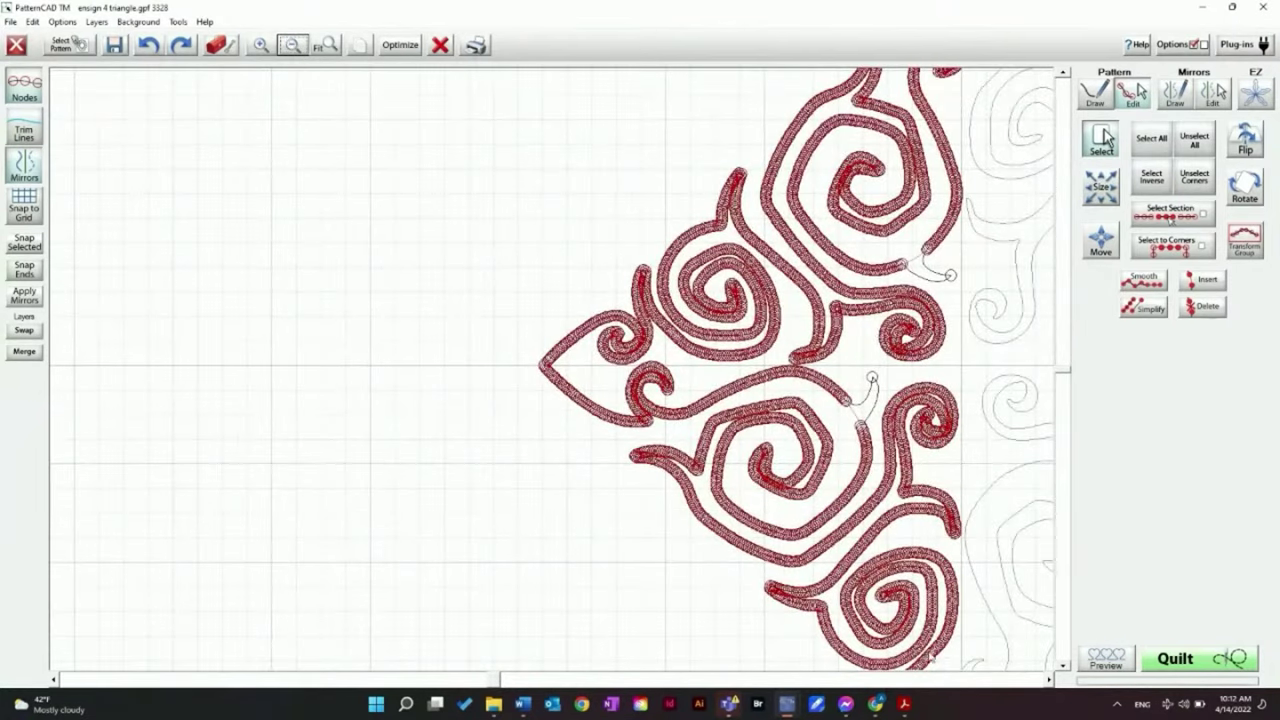
click(1049, 682)
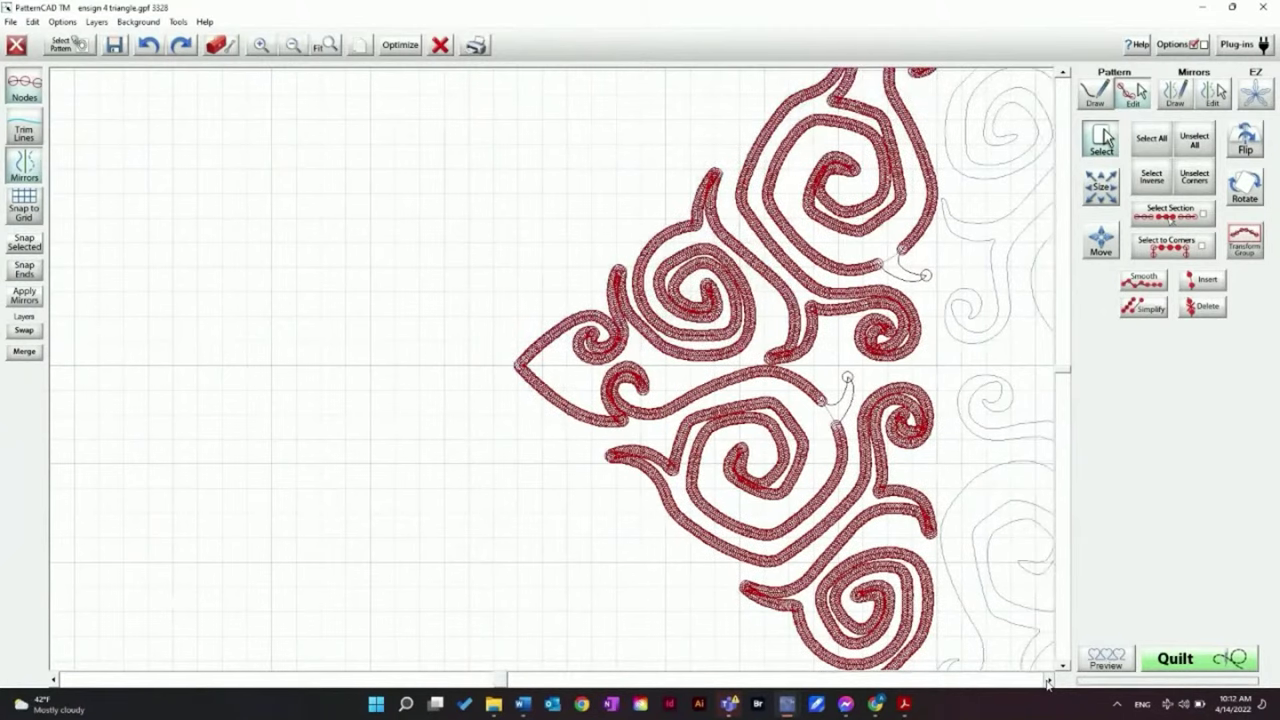
click(1049, 682)
click(1049, 682)
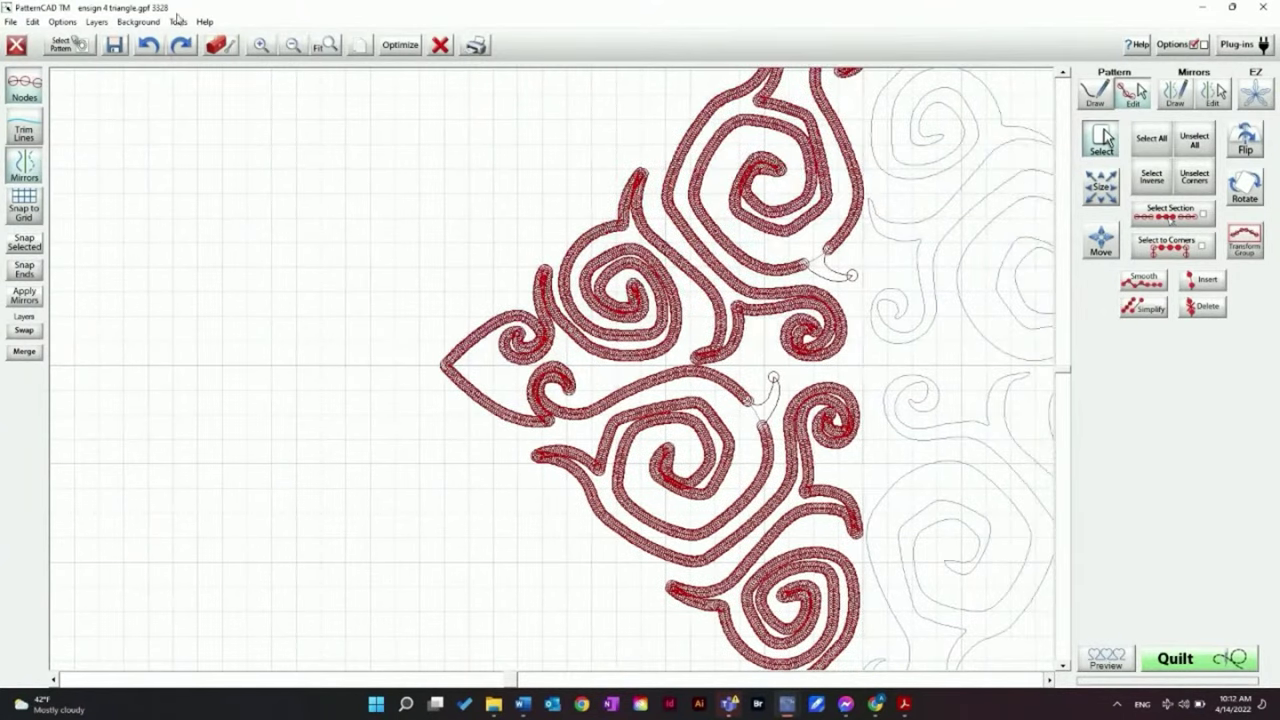
scroll(709, 243, down, 1)
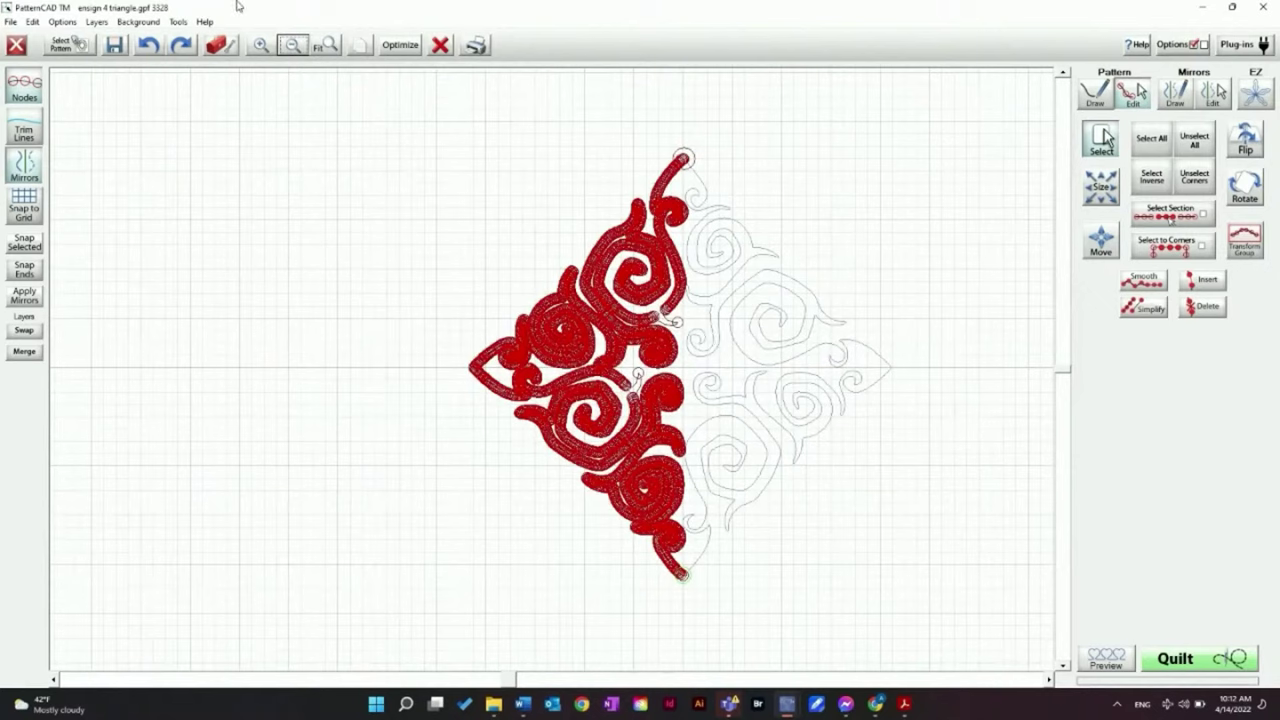
Save the pattern under the new name "ensign 4 triangle 2" in the ENSIGN 4 folder
click(11, 22)
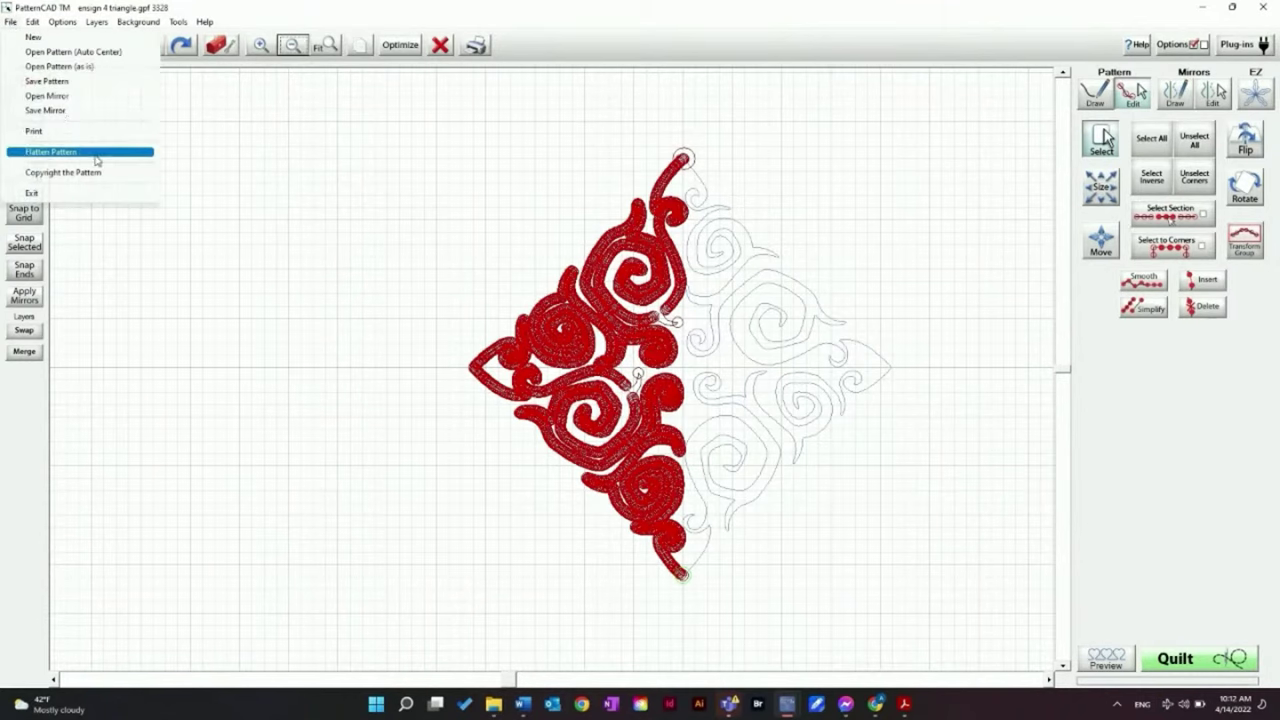
click(46, 81)
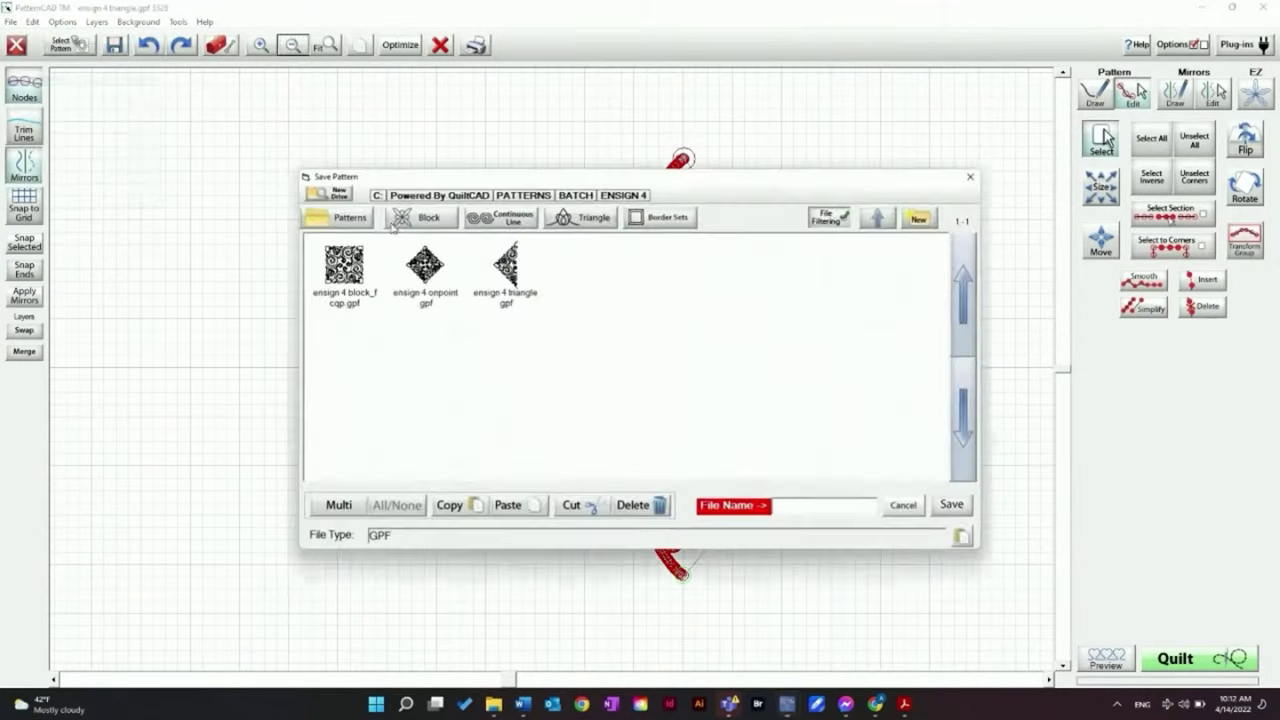
click(505, 270)
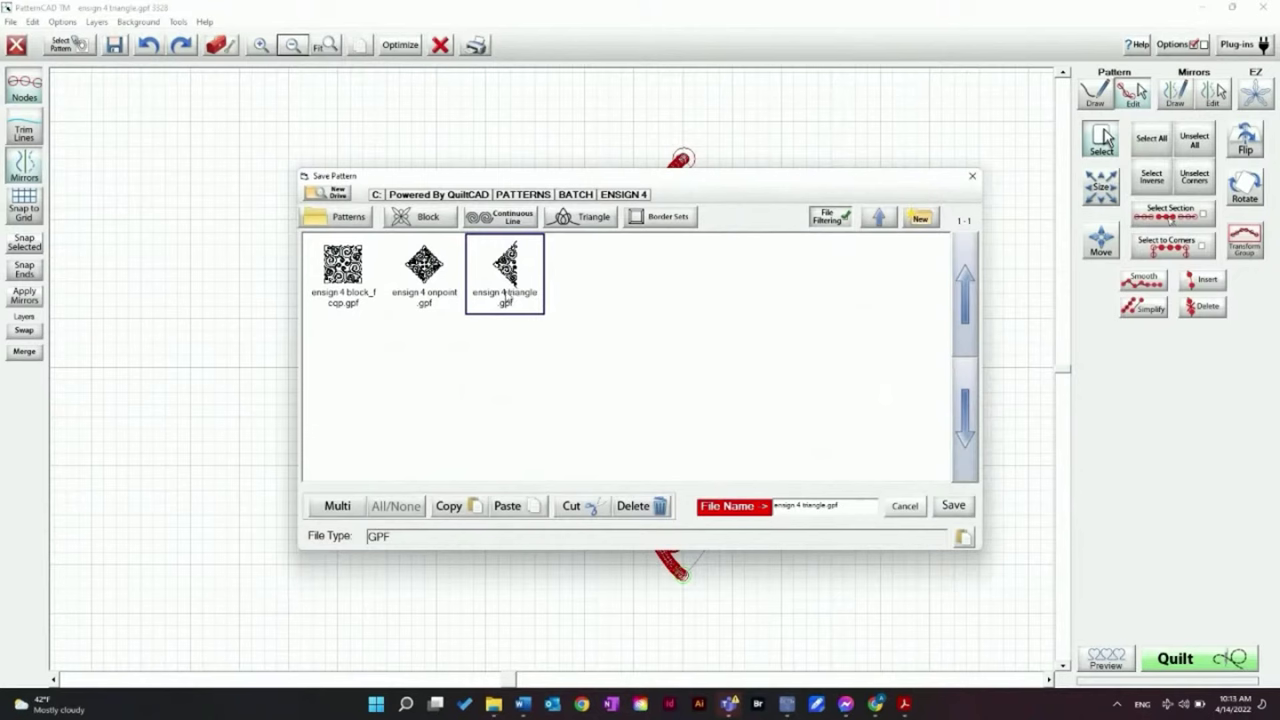
click(854, 505)
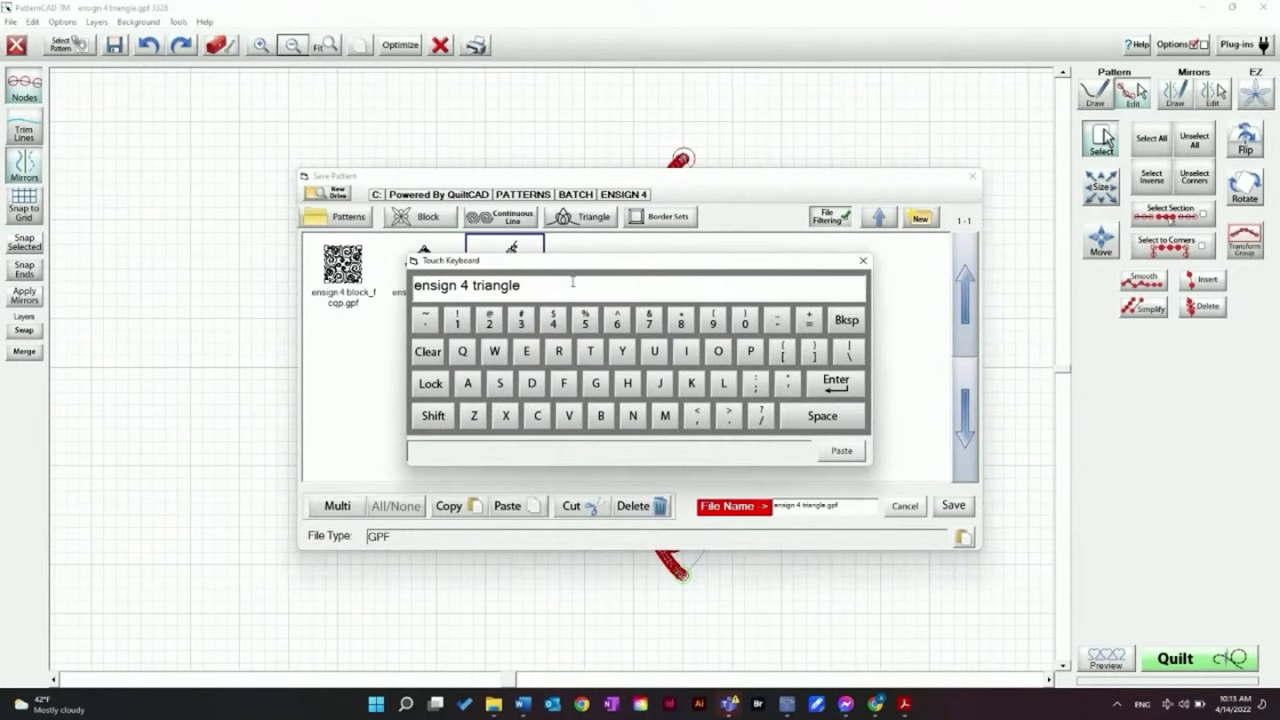
click(813, 418)
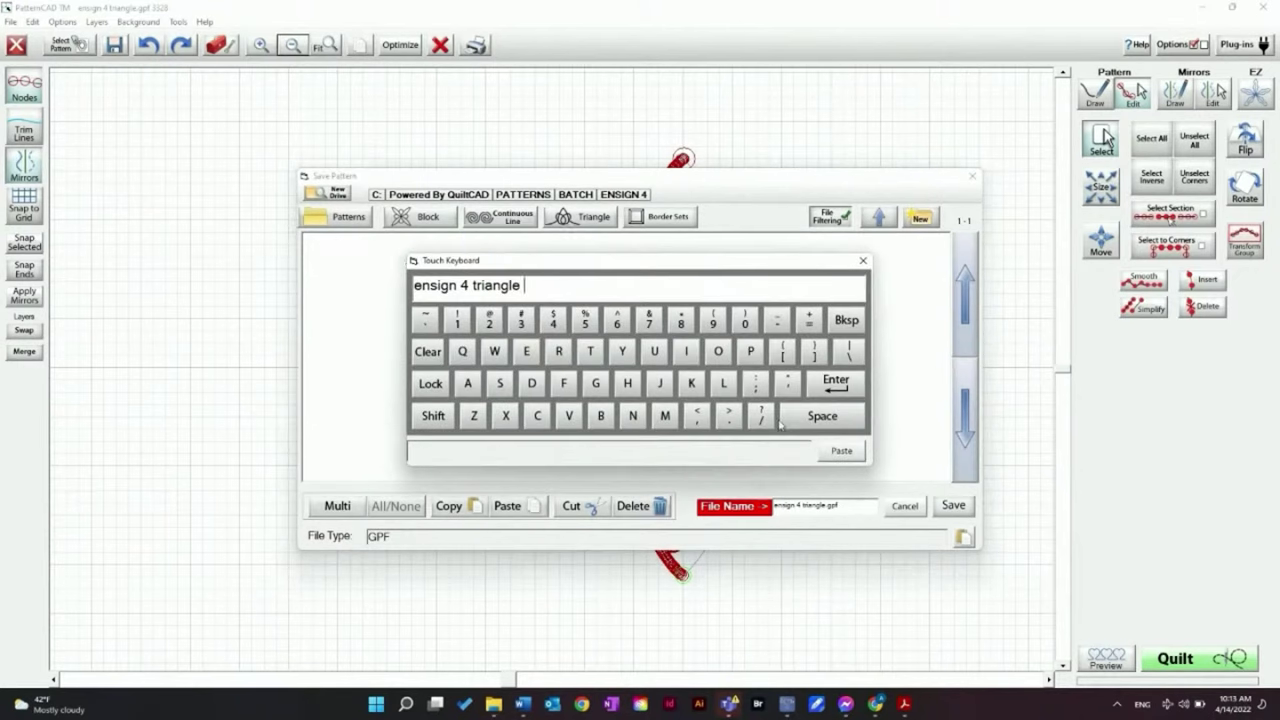
click(489, 320)
click(840, 386)
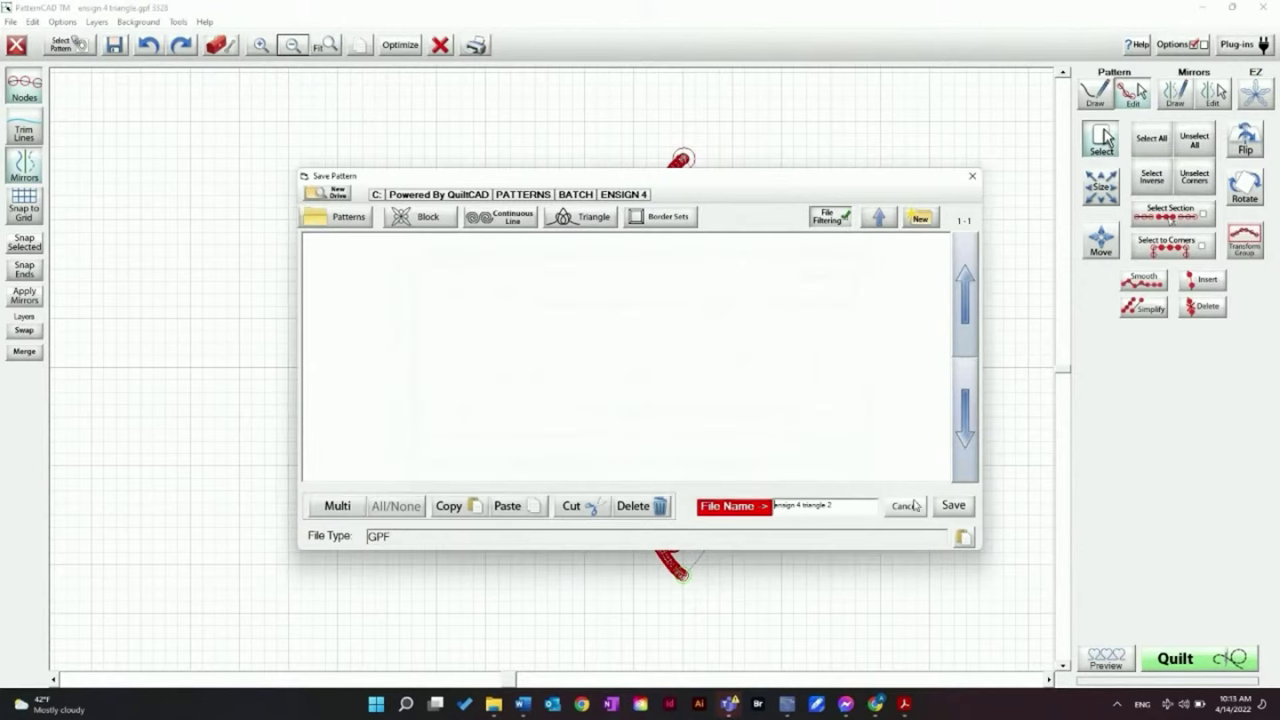
click(970, 507)
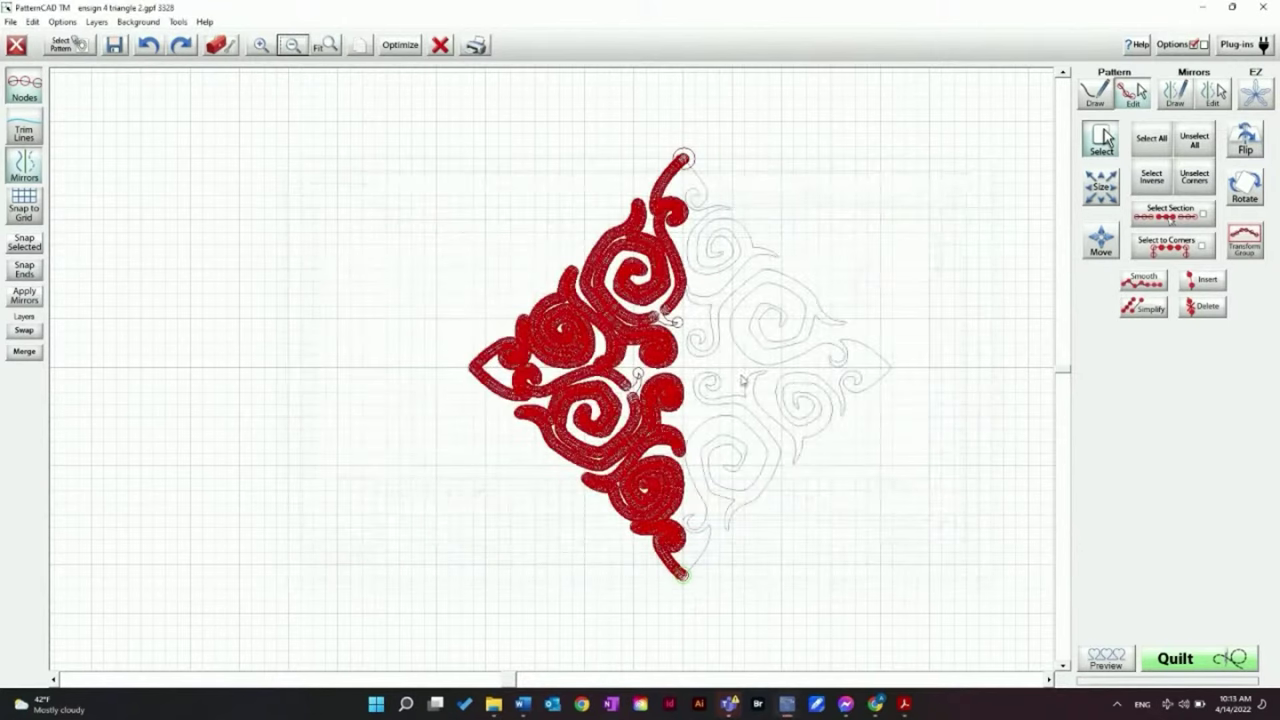
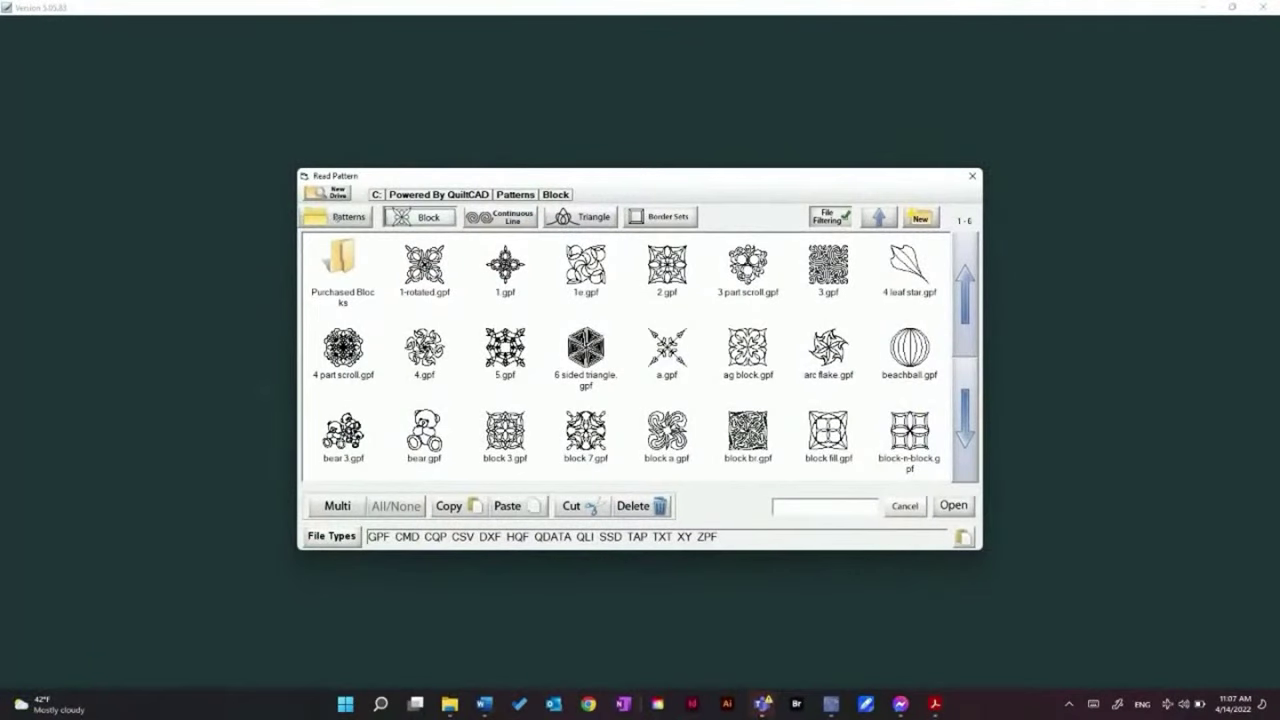
Open "ensign 4 onpoint.gpf" from the Batch > ensign 4 patterns folder for placement
click(340, 217)
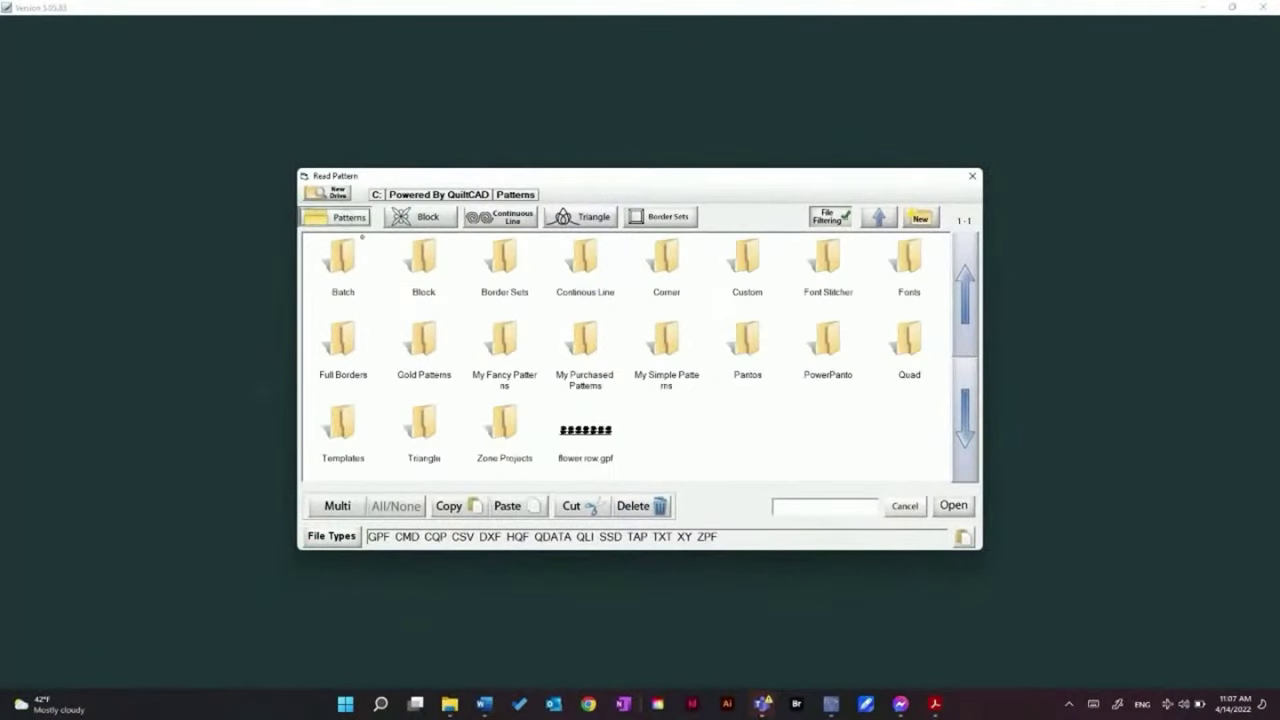
click(341, 257)
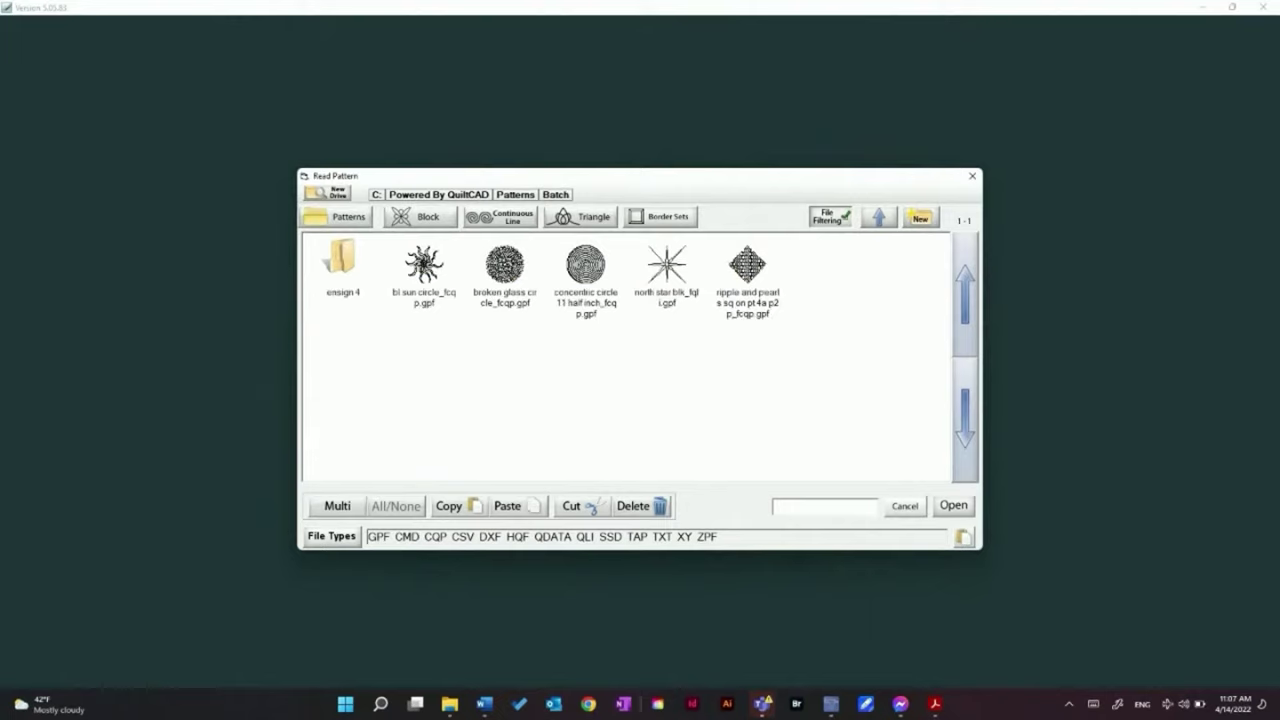
click(341, 257)
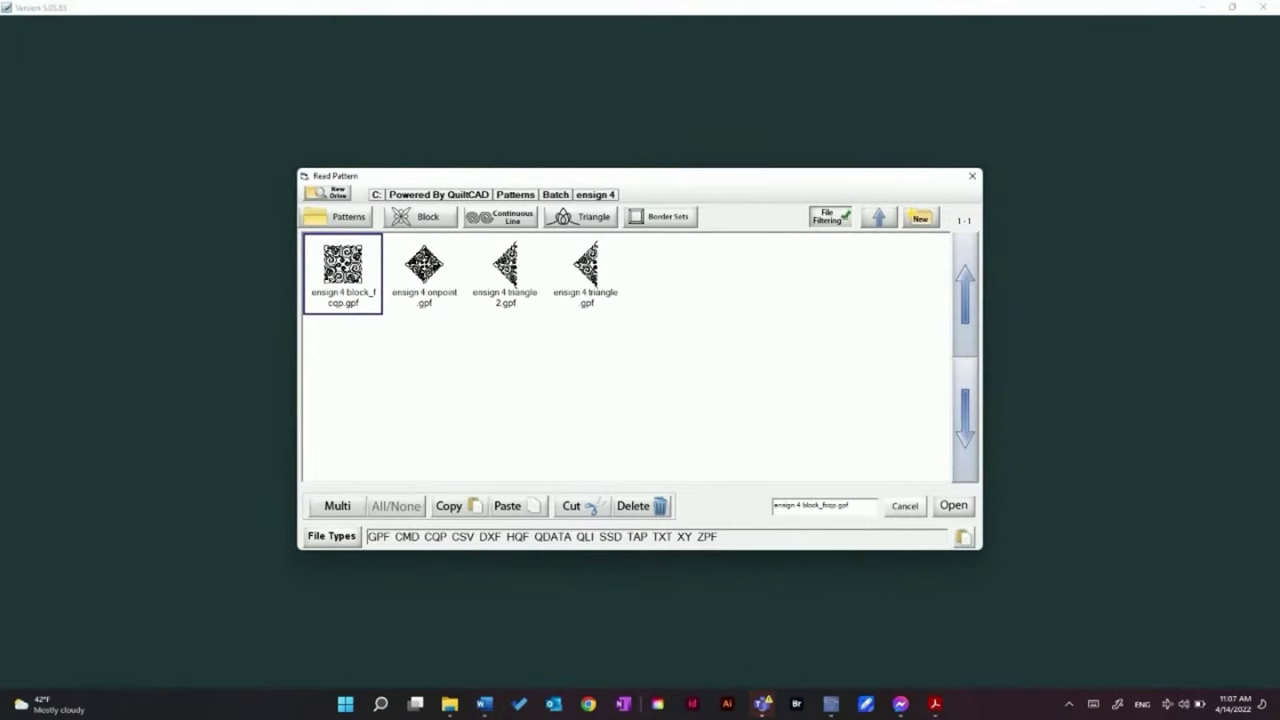
click(424, 270)
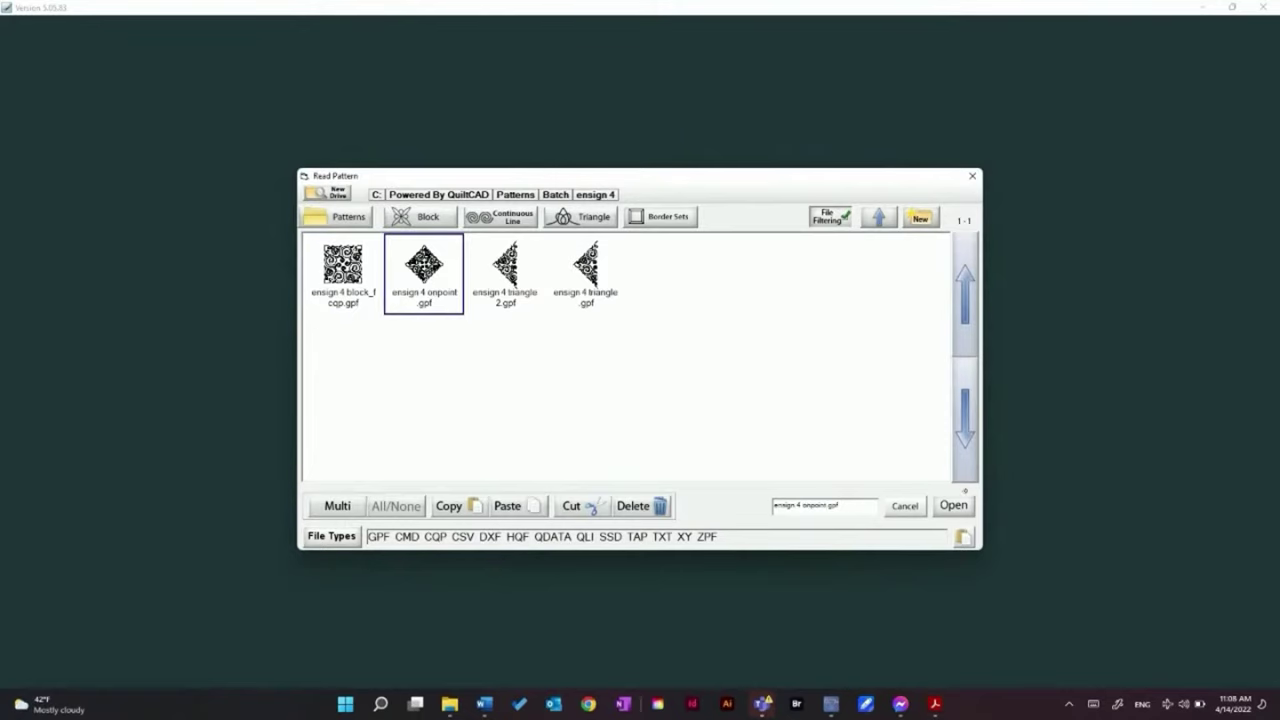
click(953, 505)
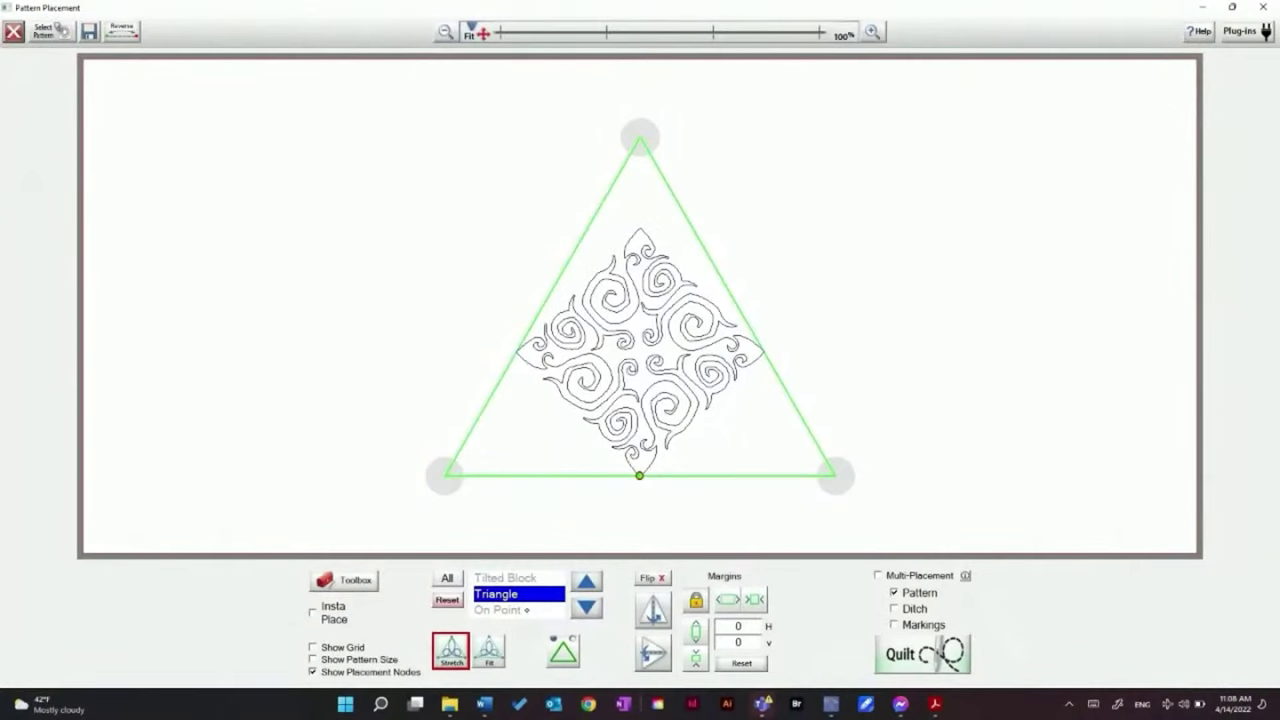
Set the placement type to On Point and the horizontal and vertical margins to 0.125
click(519, 609)
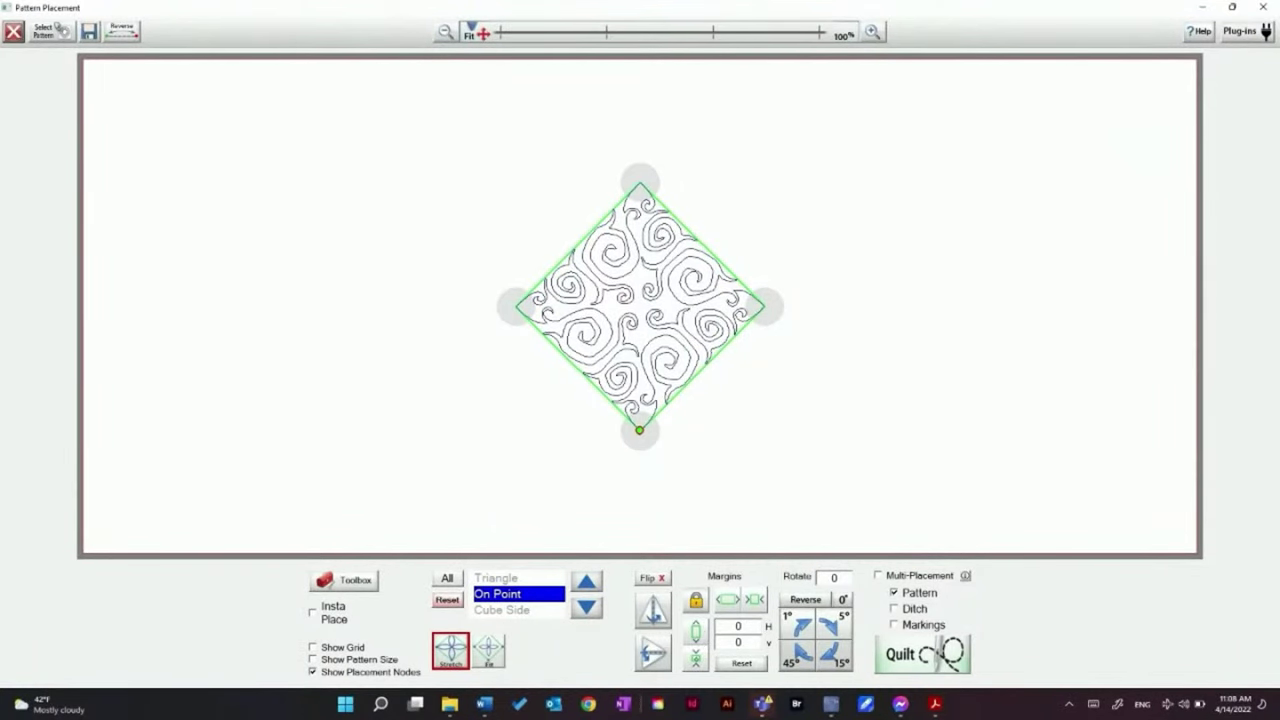
click(696, 658)
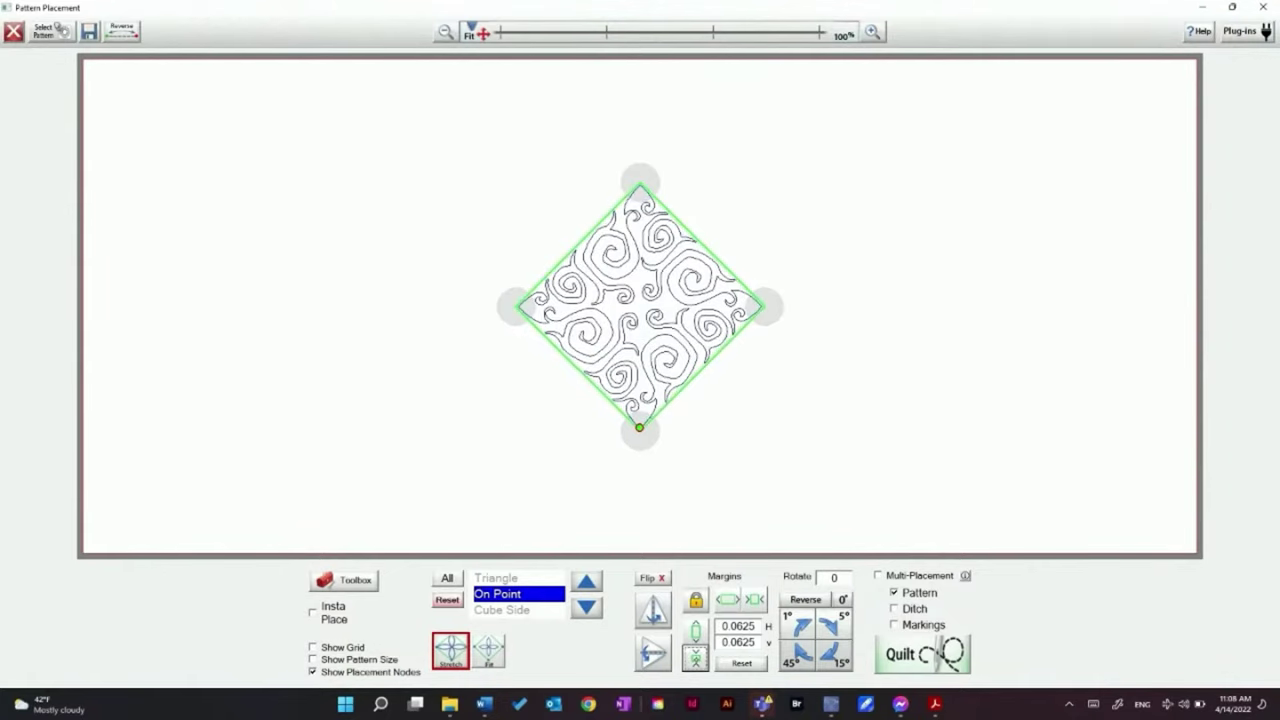
click(696, 658)
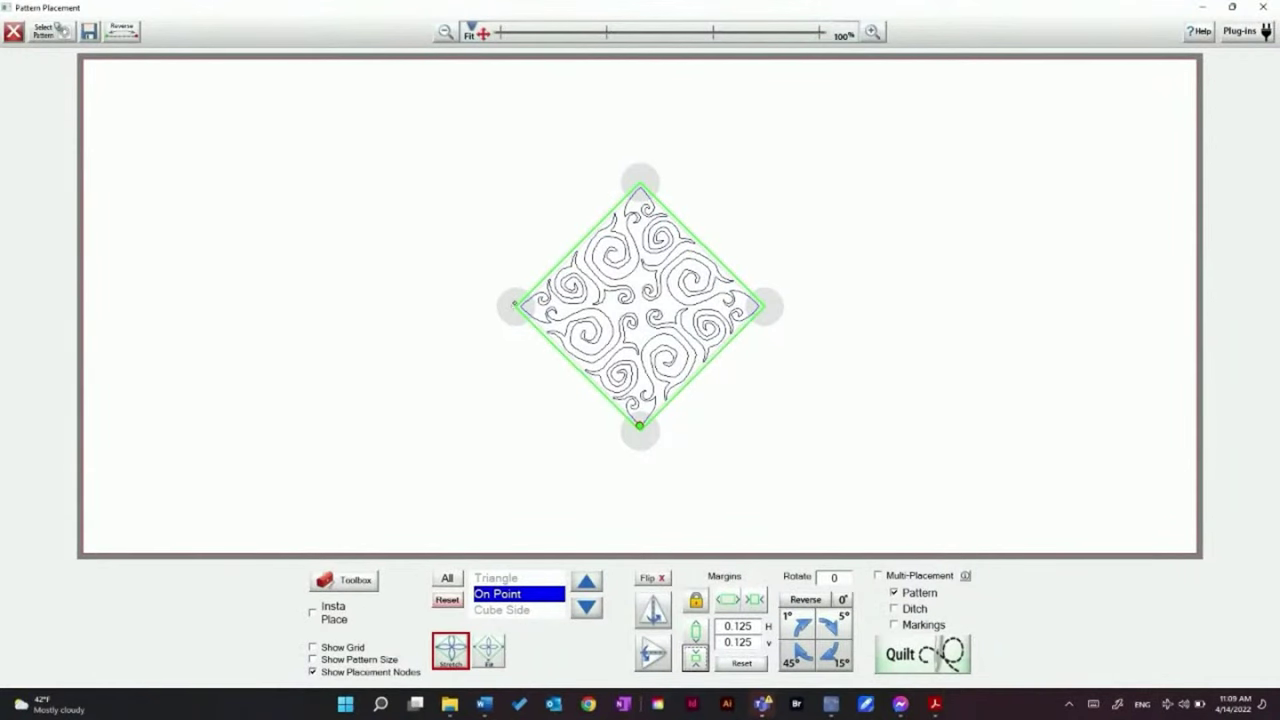
Move the placement corners outward to enlarge the on-point block to a diamond about 15.7 in wide and high
drag(515, 306, 418, 320)
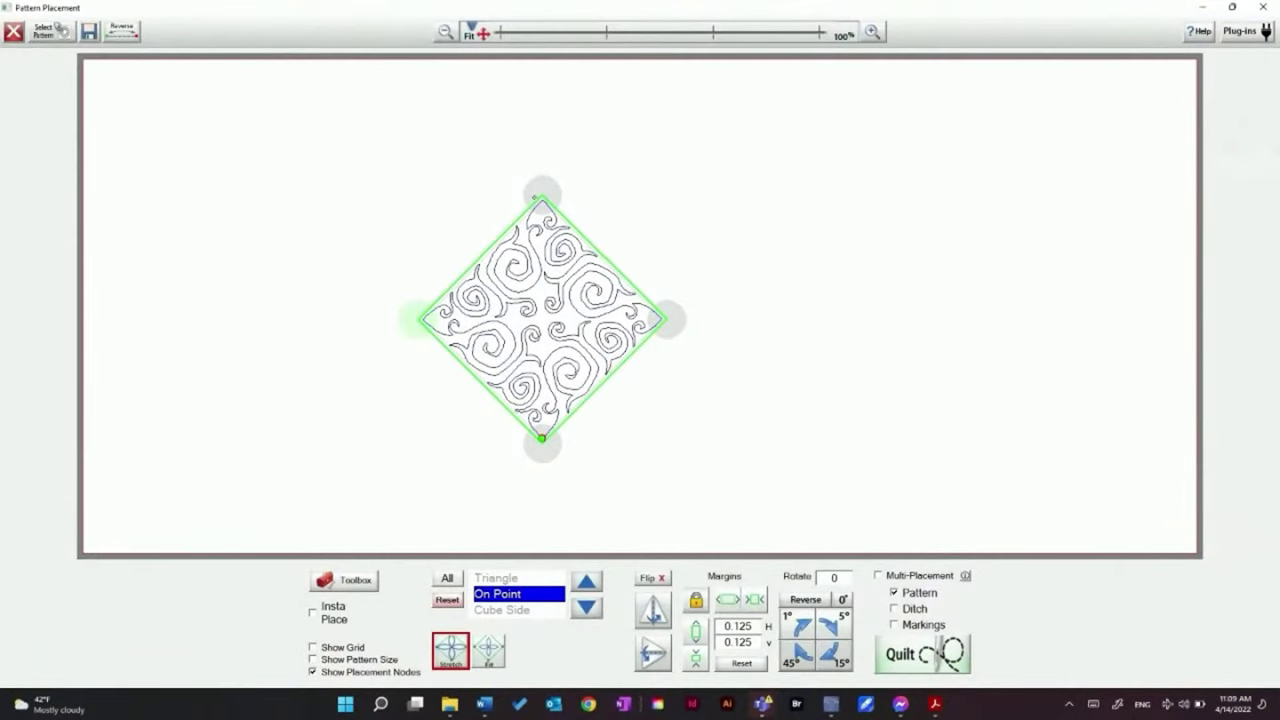
drag(541, 197, 641, 97)
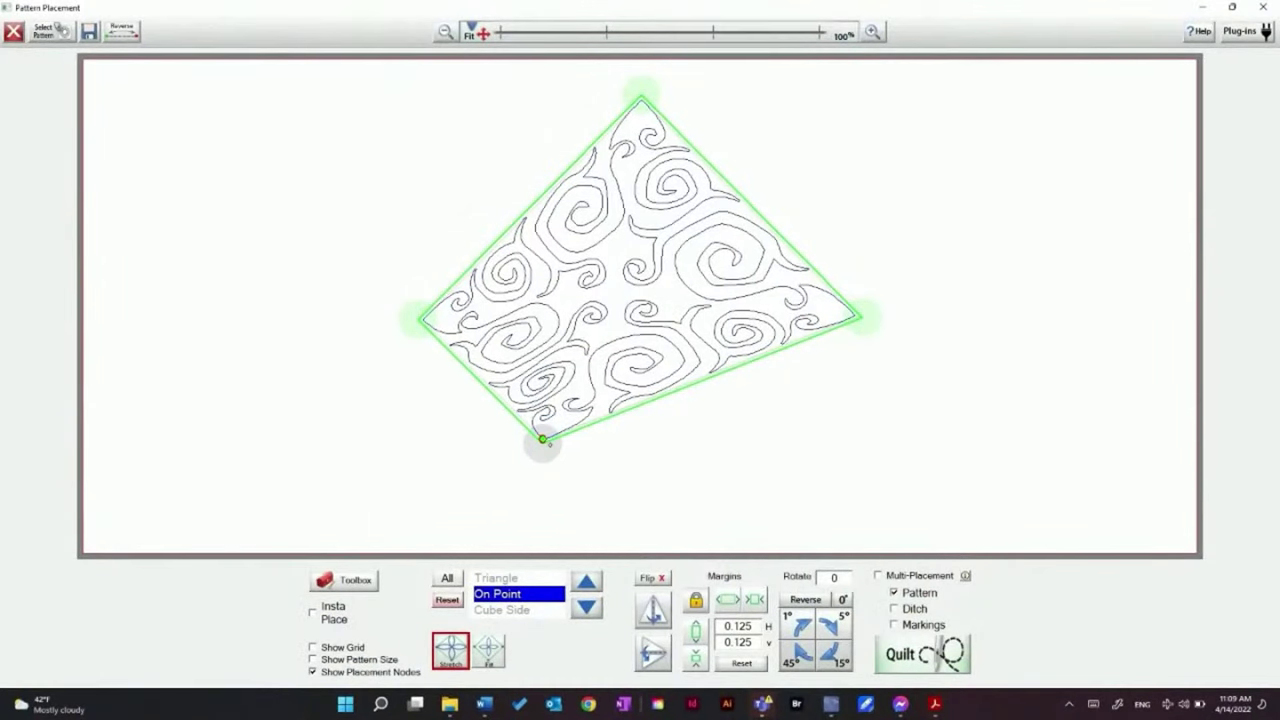
drag(542, 439, 631, 530)
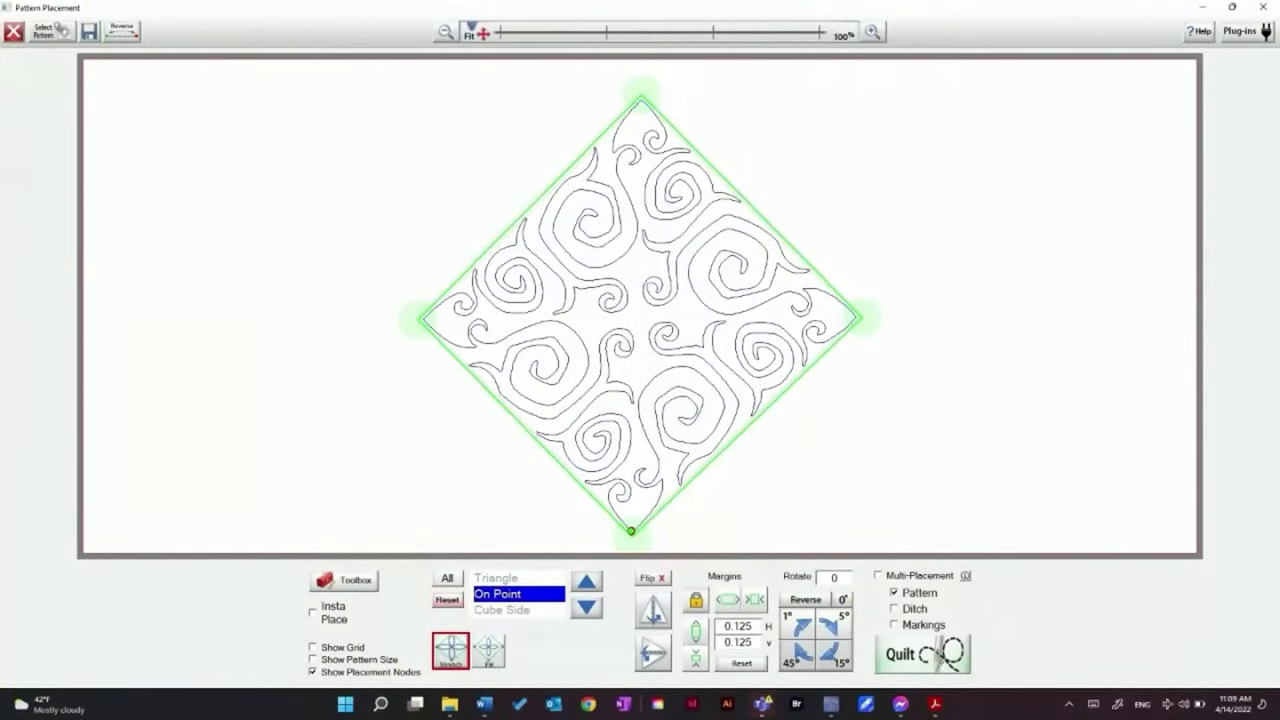
Send the placed on-point pattern to quilting, sew it out and return to pattern placement
click(932, 653)
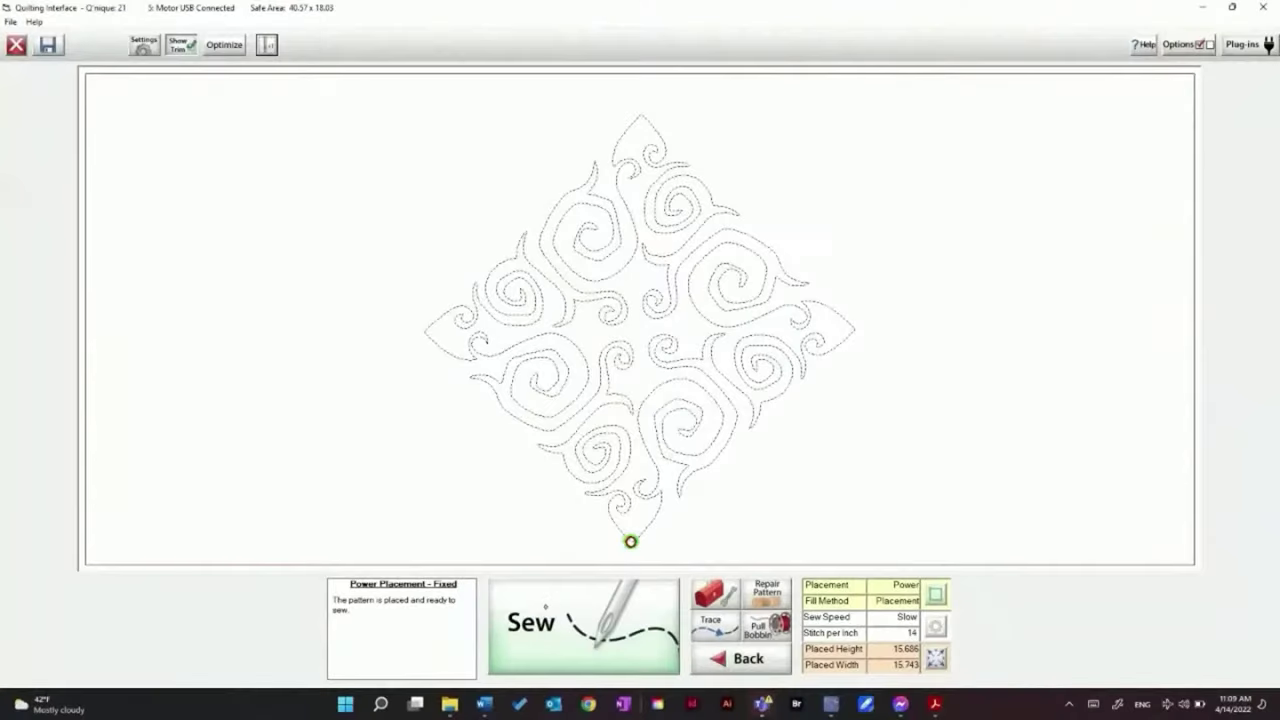
click(586, 622)
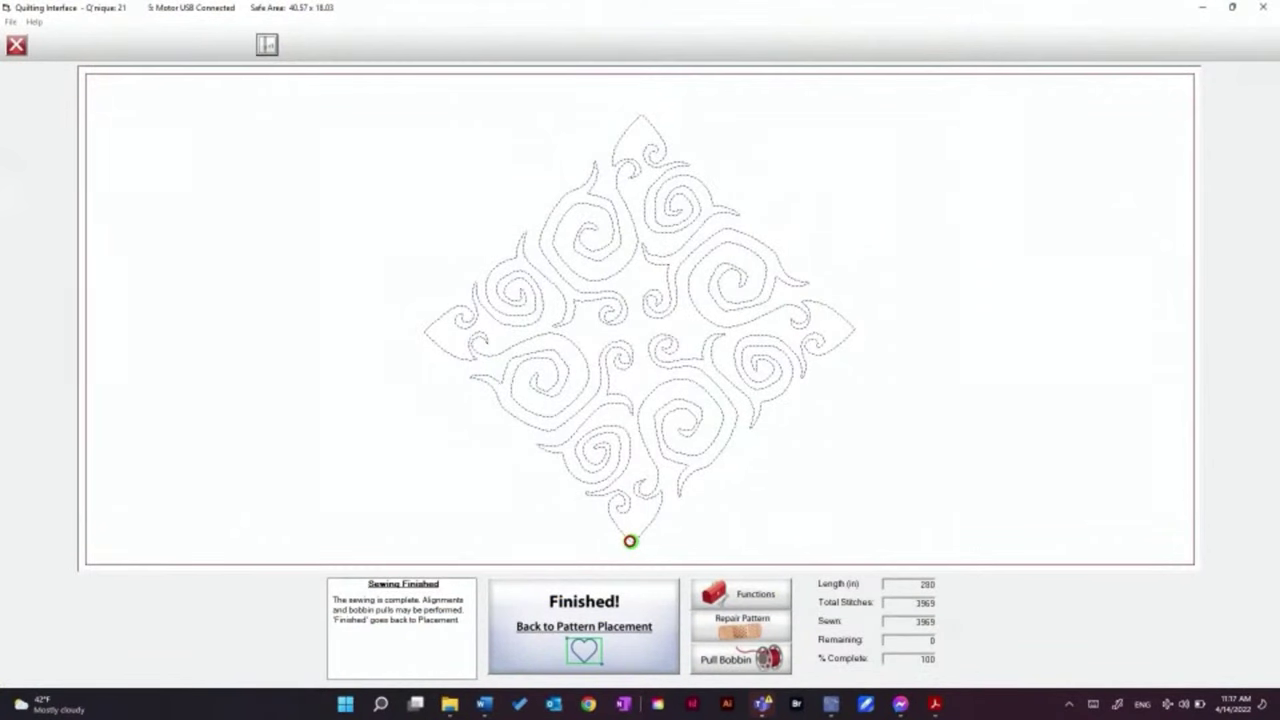
click(584, 626)
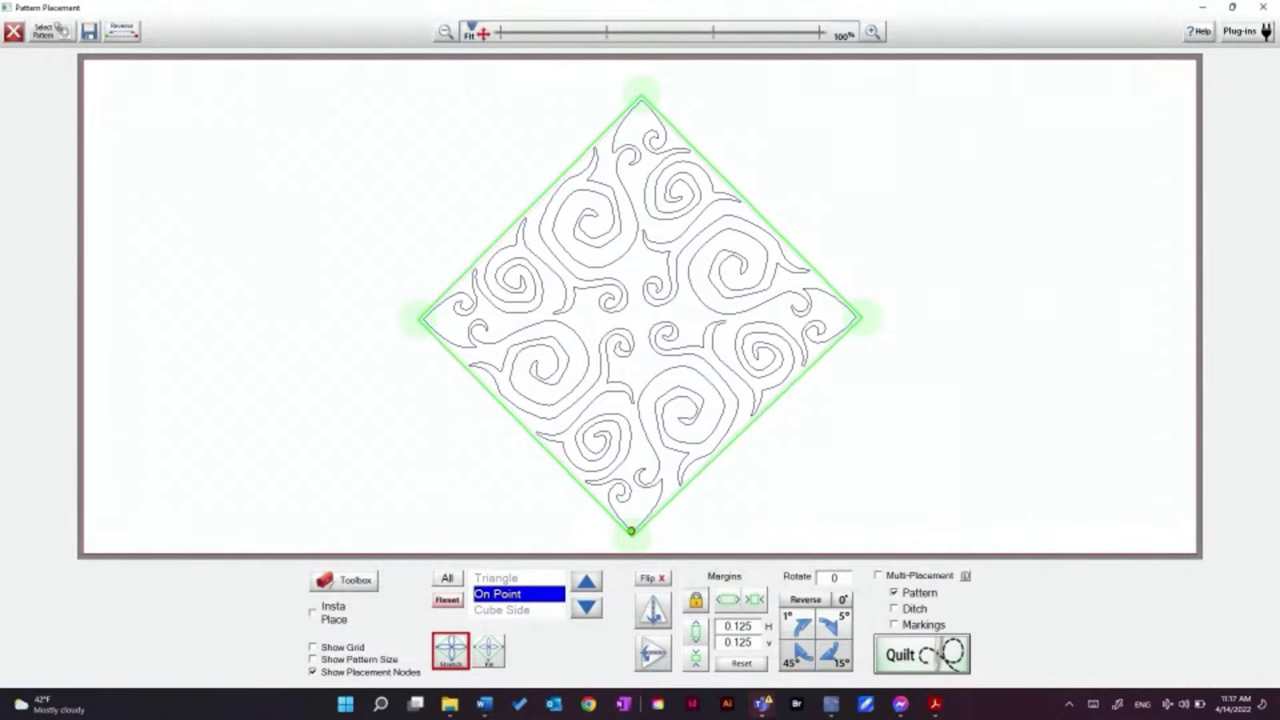
Open "ensign 4 triangle 2.gpf" from the Batch > ensign 4 patterns folder for placement
click(42, 31)
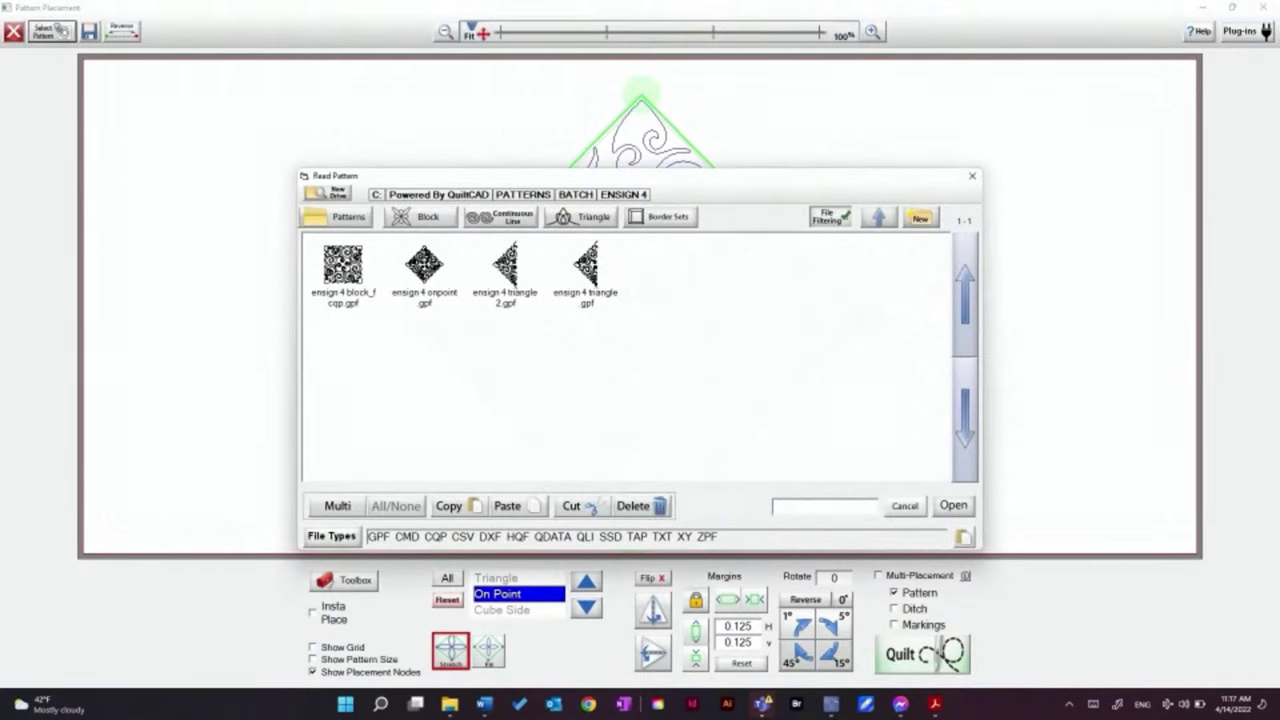
click(505, 272)
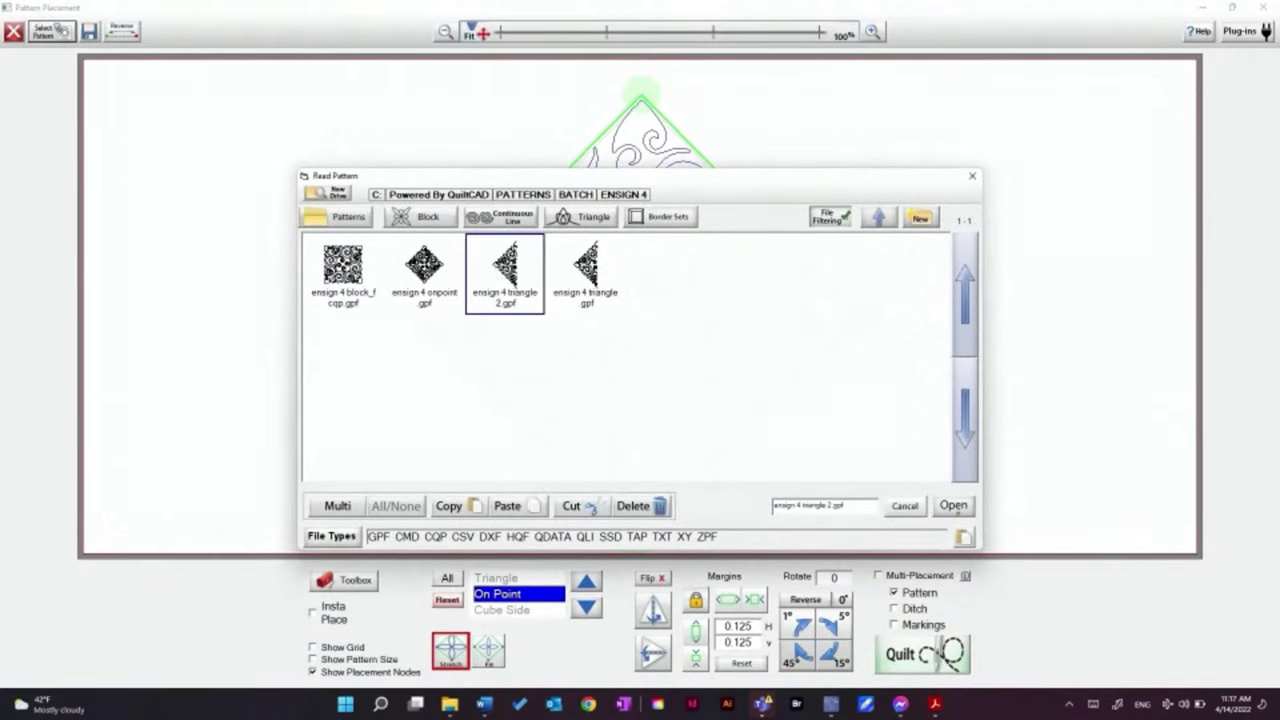
click(950, 506)
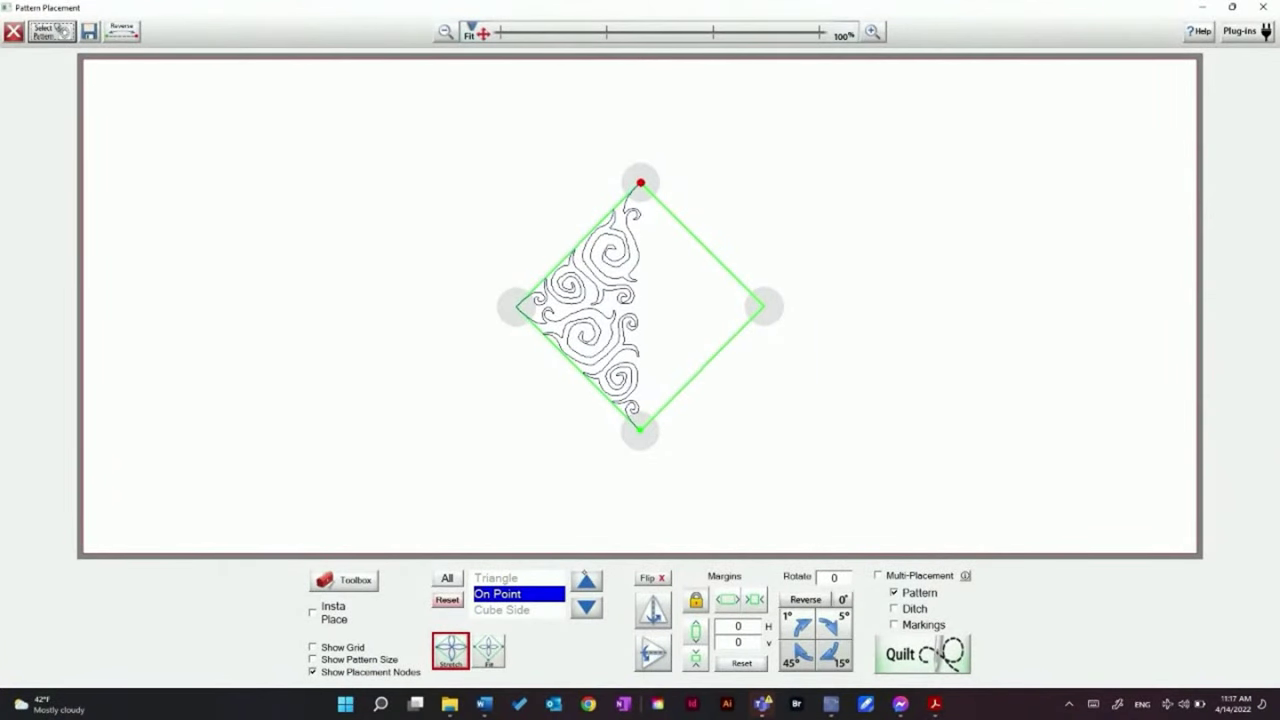
Set up a Triangle placement in Stretch mode, with the boundary matched to the pattern's own triangle shape and horizontal and vertical margins of 0.125
click(586, 580)
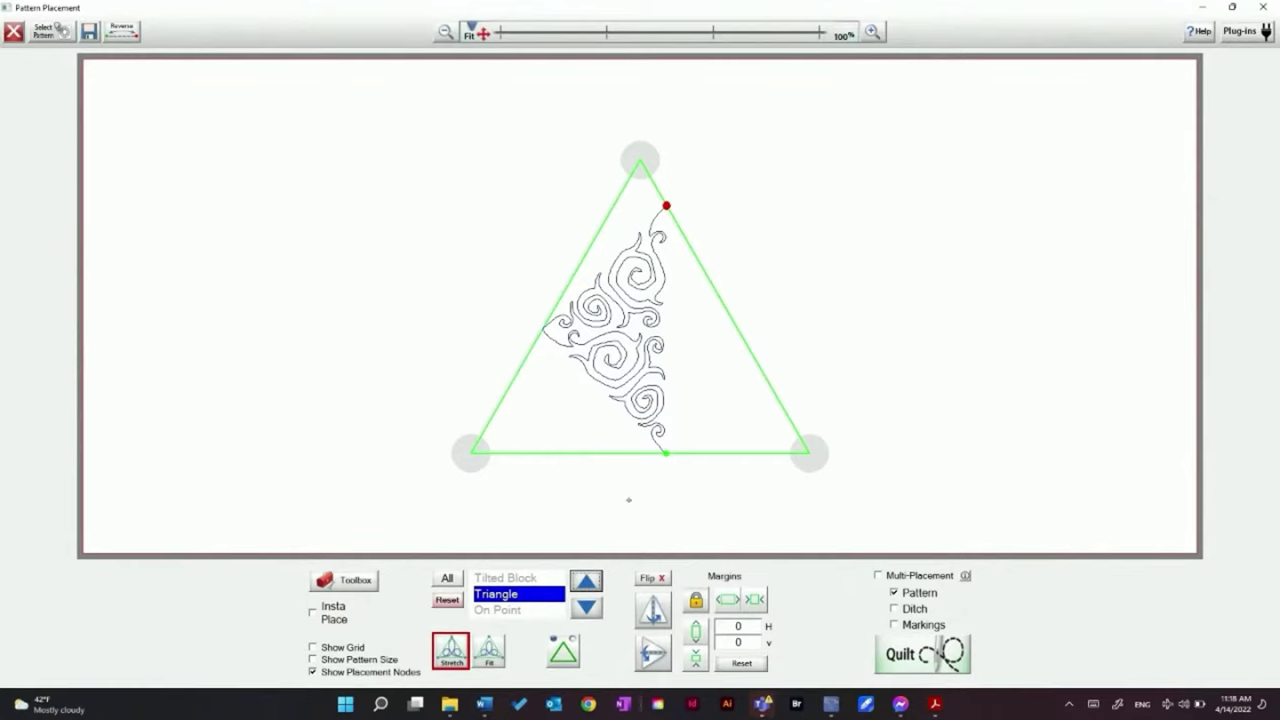
click(563, 651)
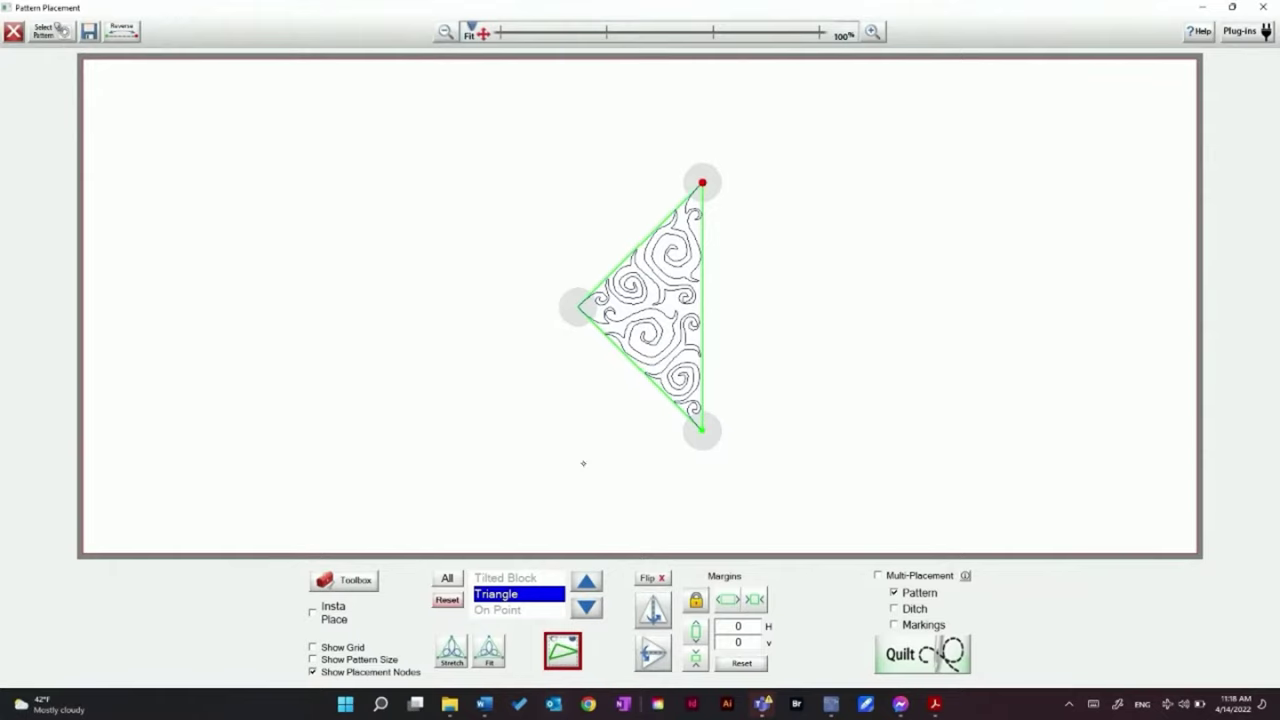
click(452, 650)
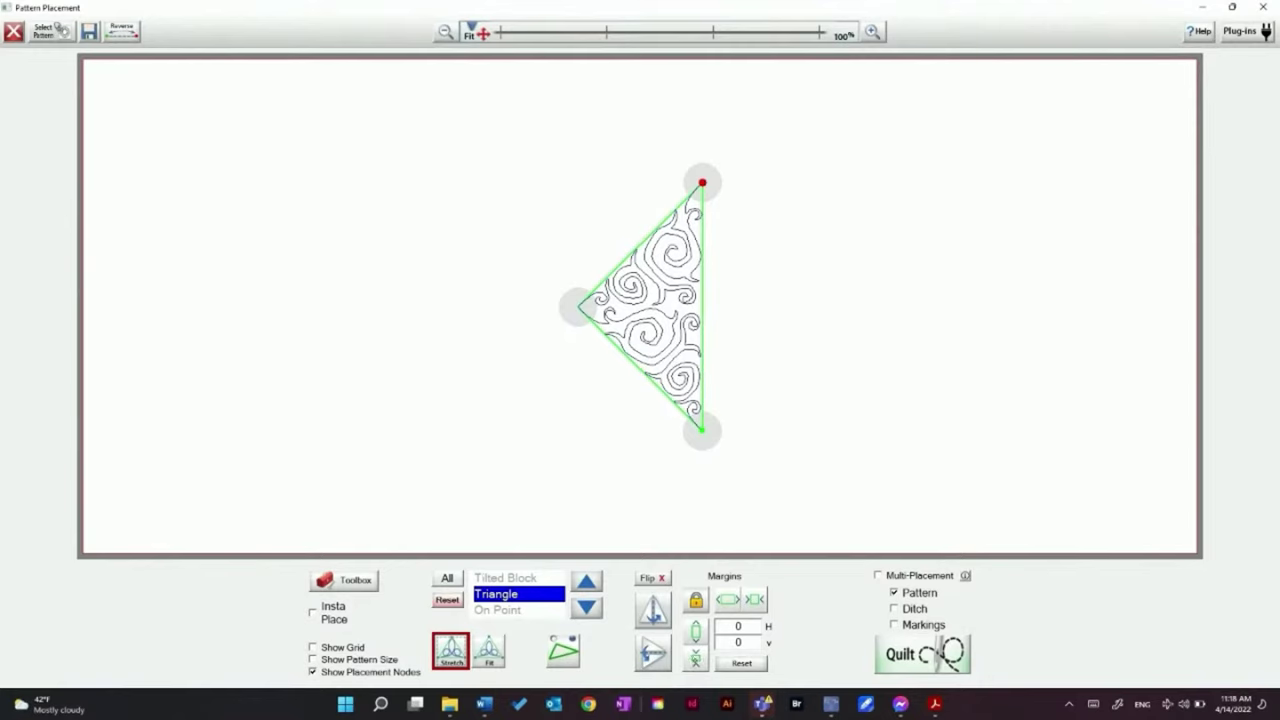
click(694, 659)
click(693, 658)
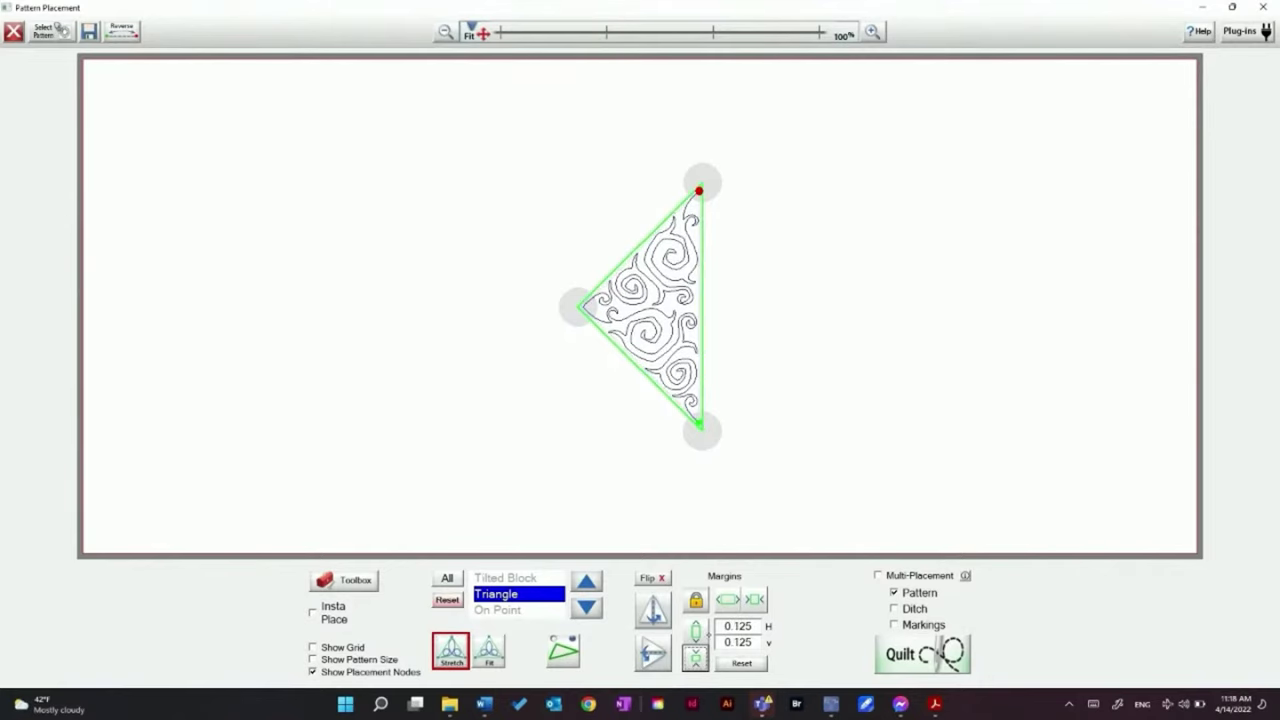